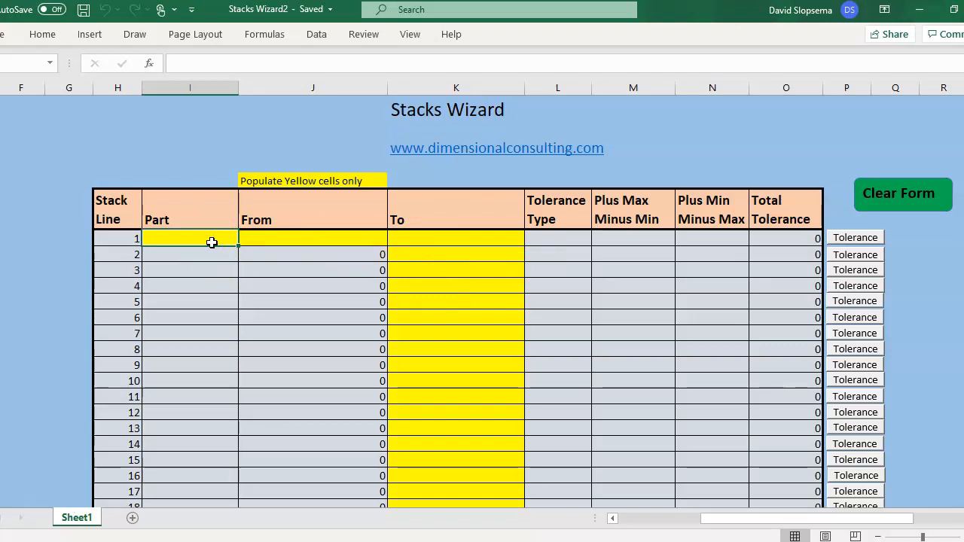
Fill in stack line 1 with part "Part", from "Top of rectange" and to "Bottom of rectangle".
text(Part)
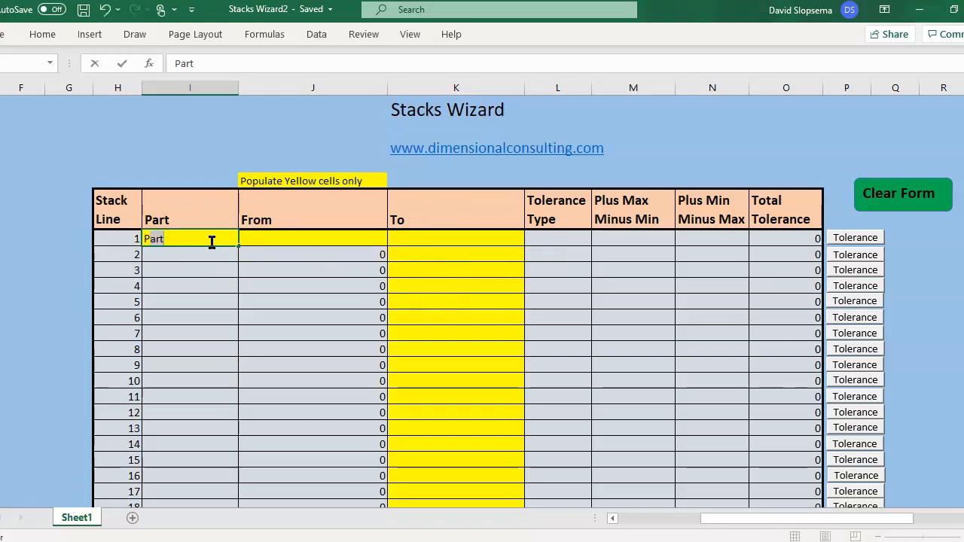
key(Tab)
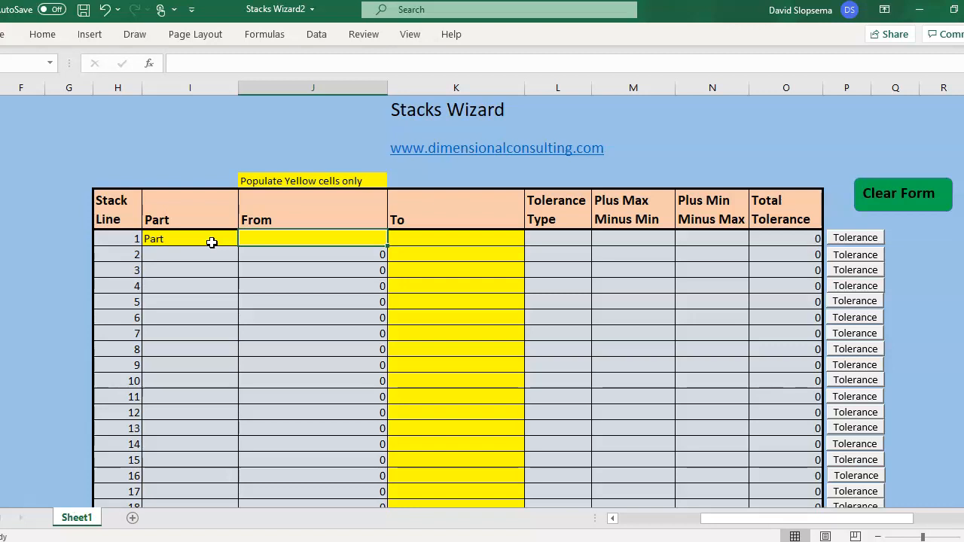
text(Top)
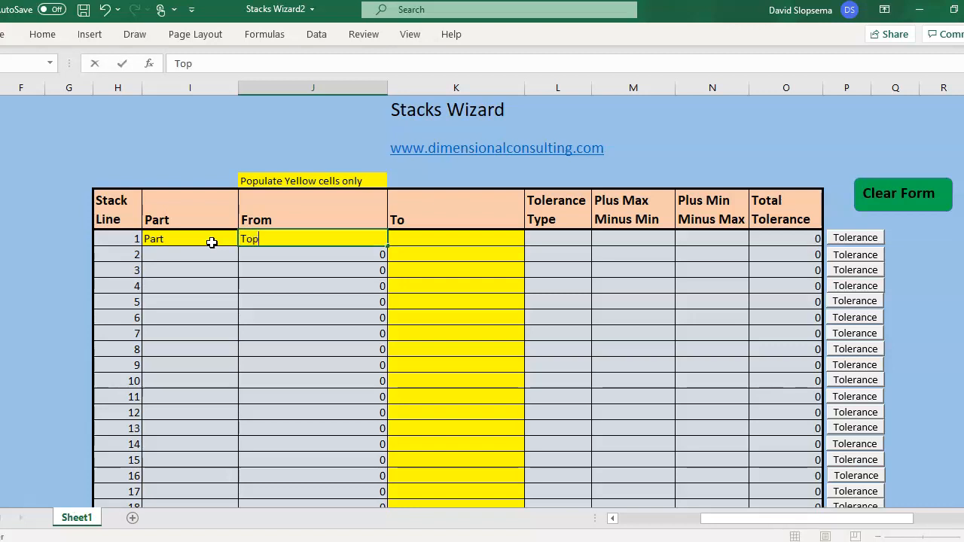
text( of recat)
key(BackSpace)
text(tange)
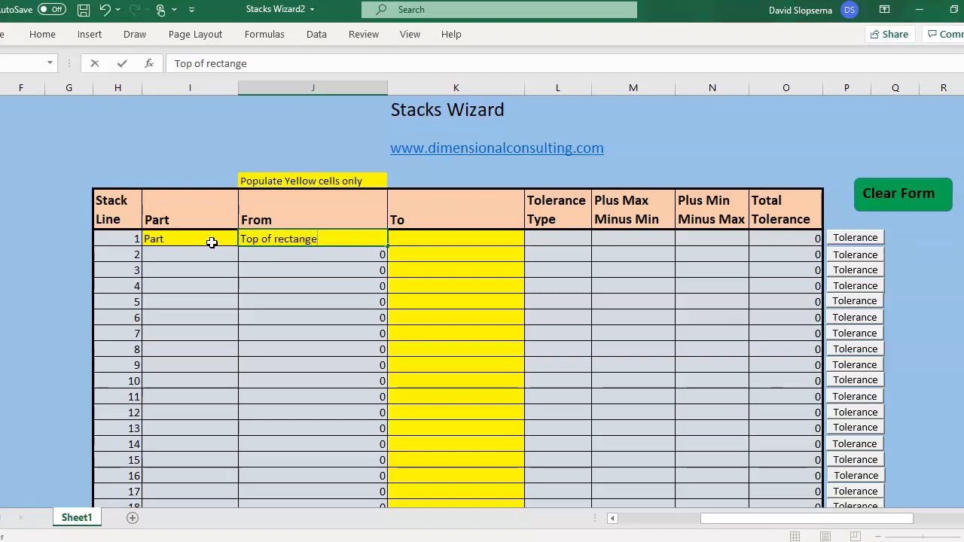
key(Tab)
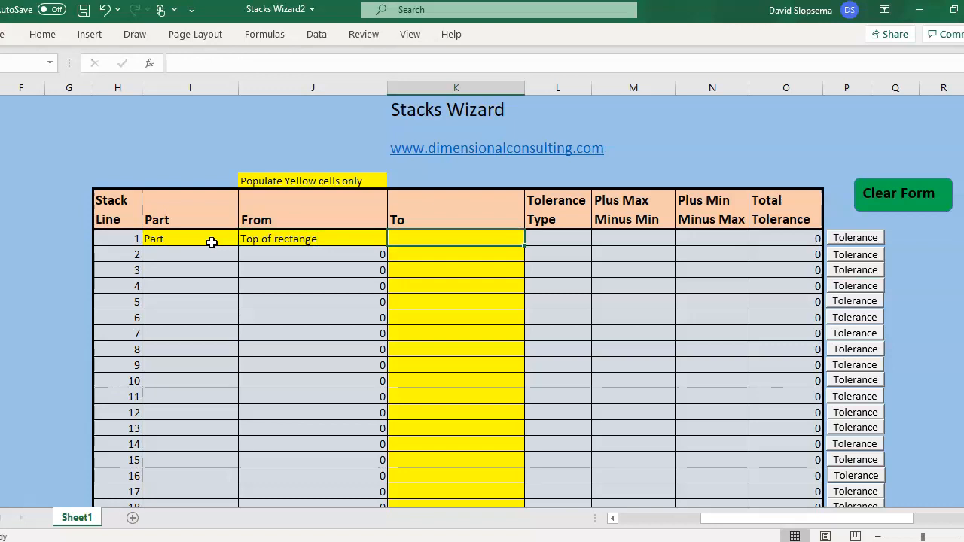
text(Bottom of rectangle)
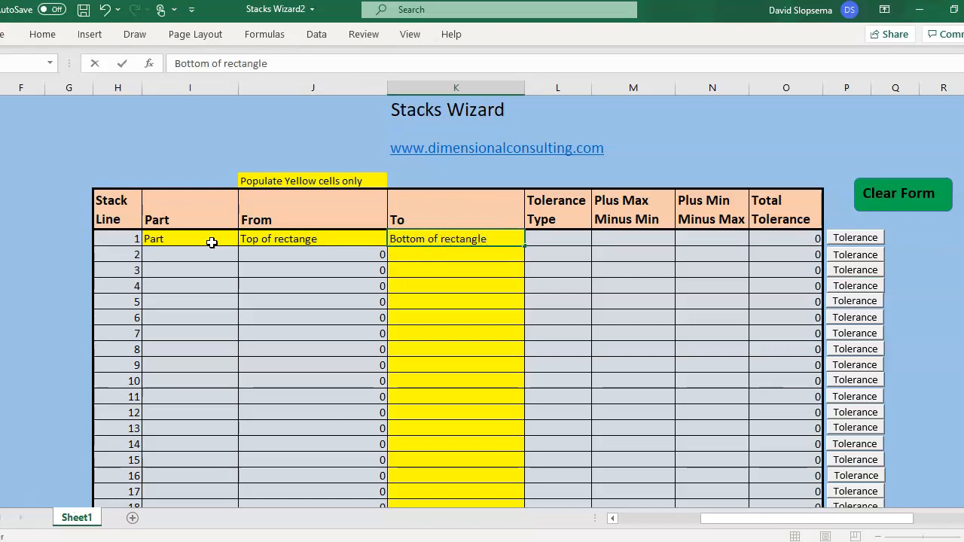
key(Tab)
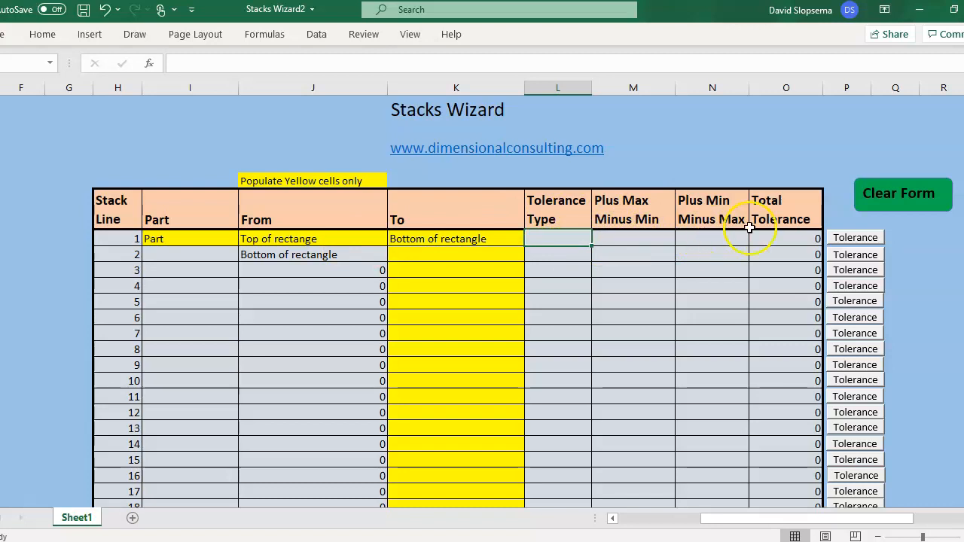
Define stack line 1's tolerance as Coordinate with the Normal option, Negative stack path direction and Max Min specification.
click(863, 238)
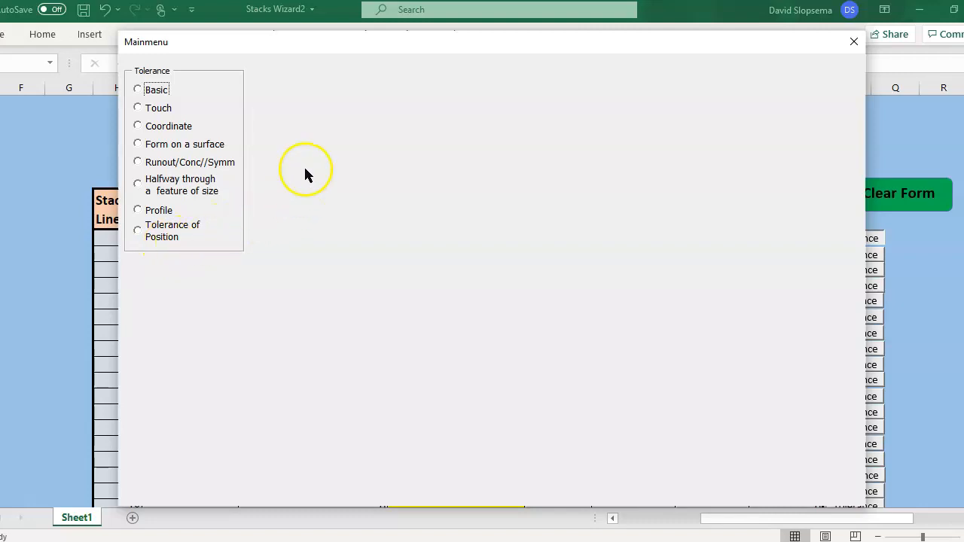
click(137, 126)
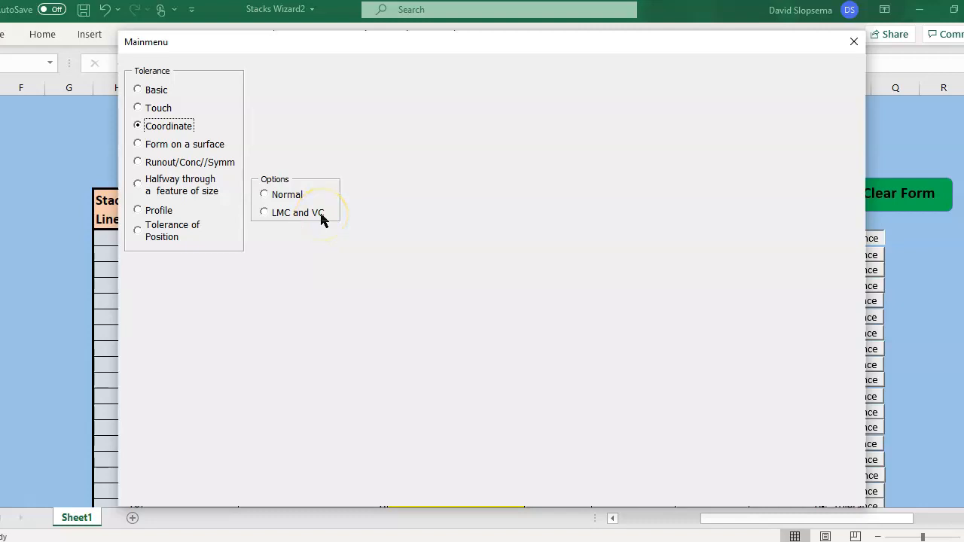
click(264, 195)
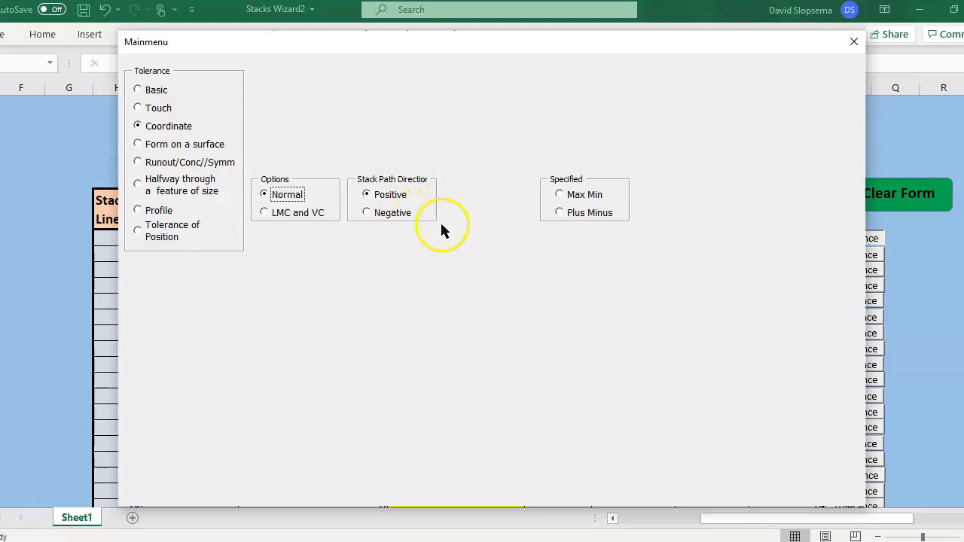
click(367, 213)
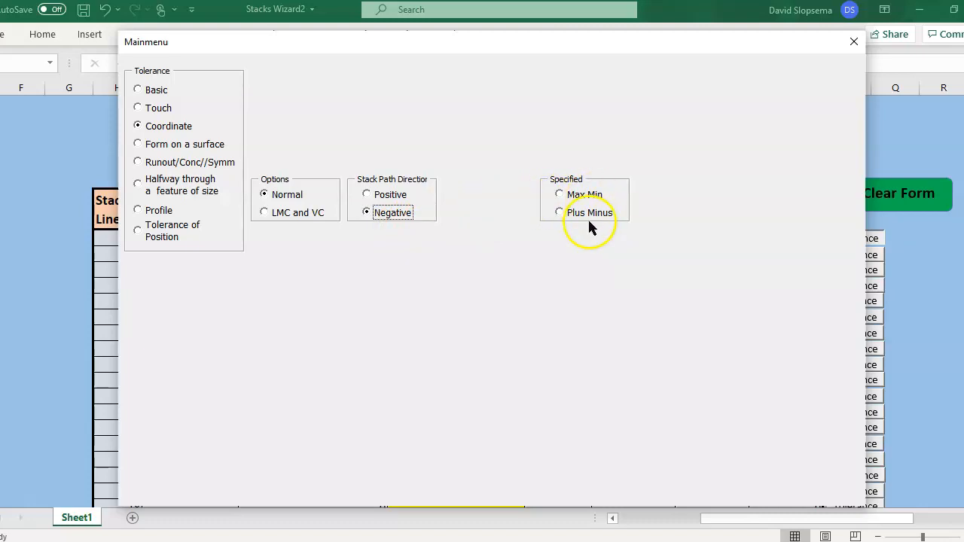
click(560, 194)
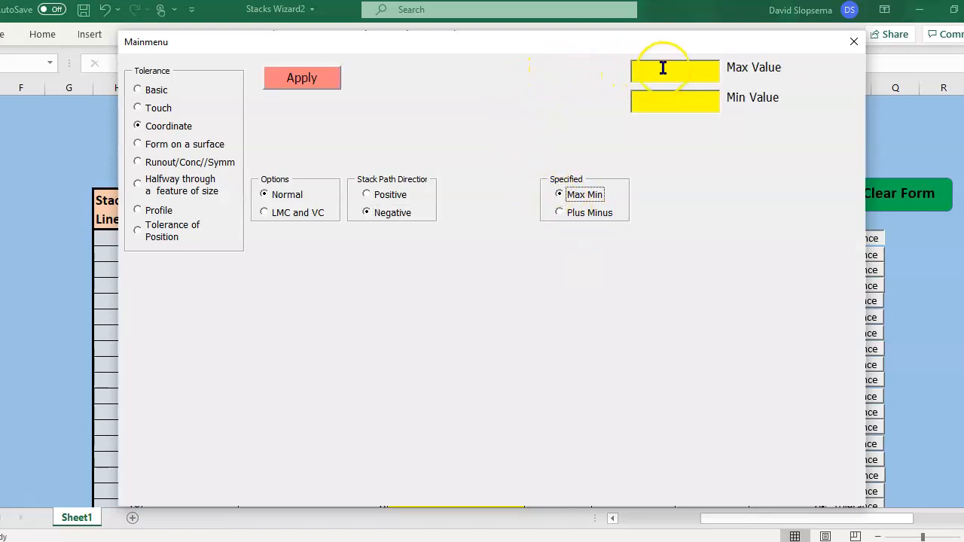
click(676, 97)
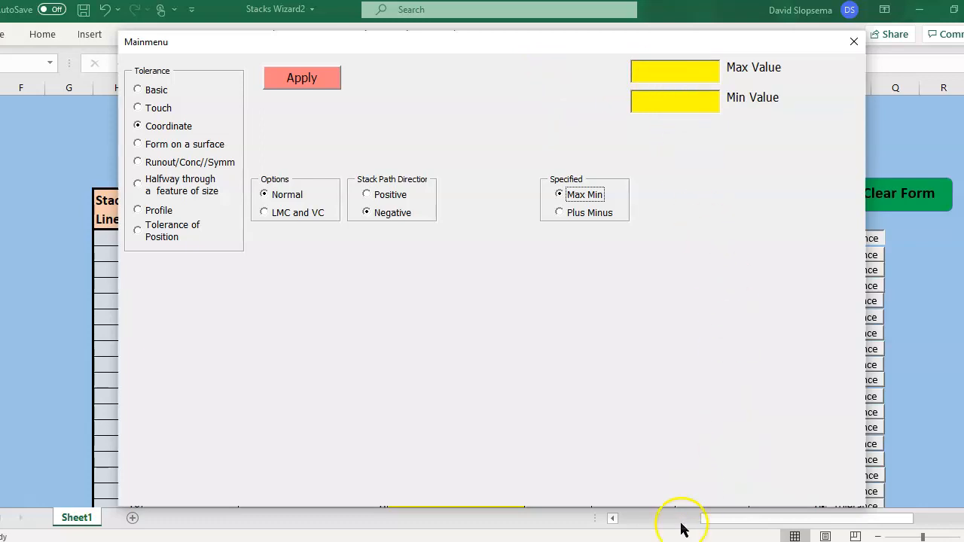
Look up the rectangle's height limits on the presentation slide, and apply max 2.55 and min 2.45 to stack line 1 in the Excel form.
key(super)
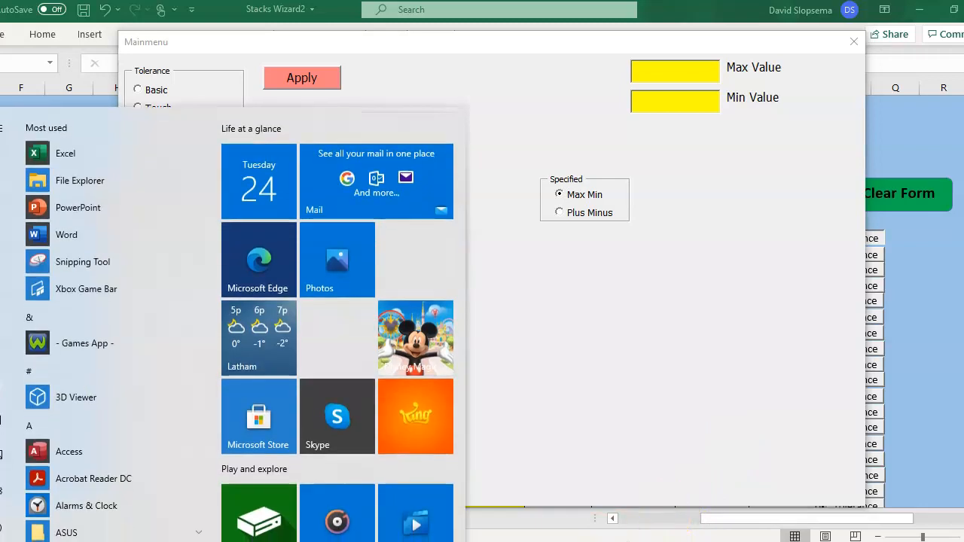
click(734, 452)
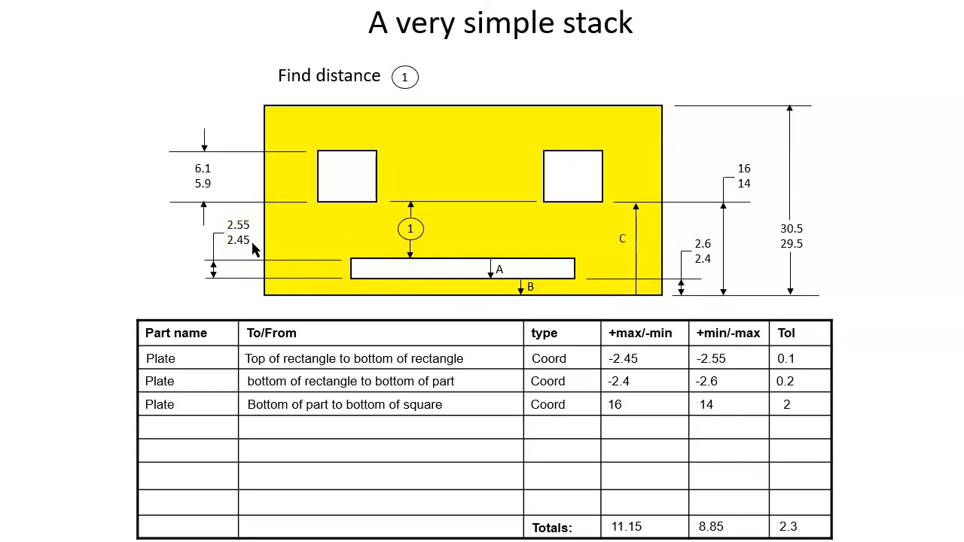
key(super)
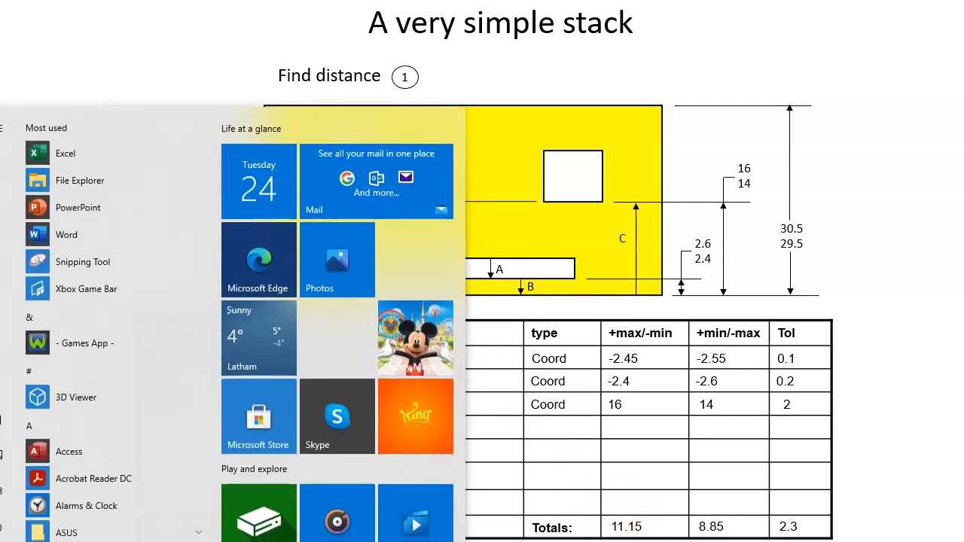
mouse_move(697, 541)
mouse_move(586, 541)
click(572, 497)
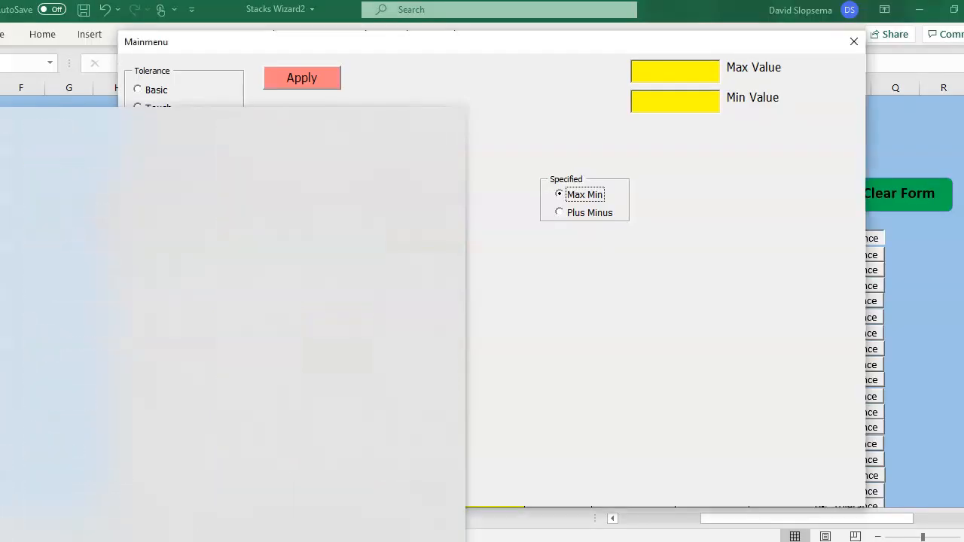
click(654, 68)
text(2.55)
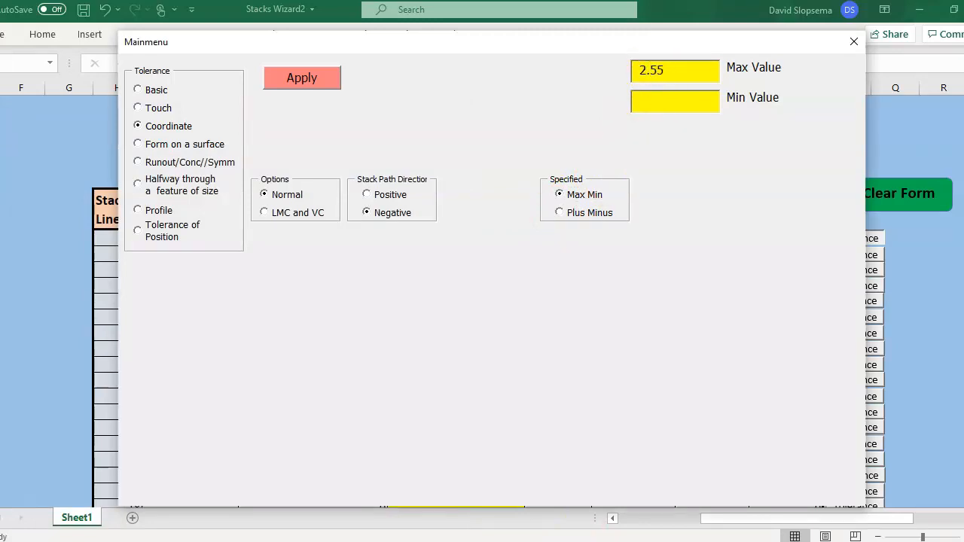
text(2.45)
click(308, 78)
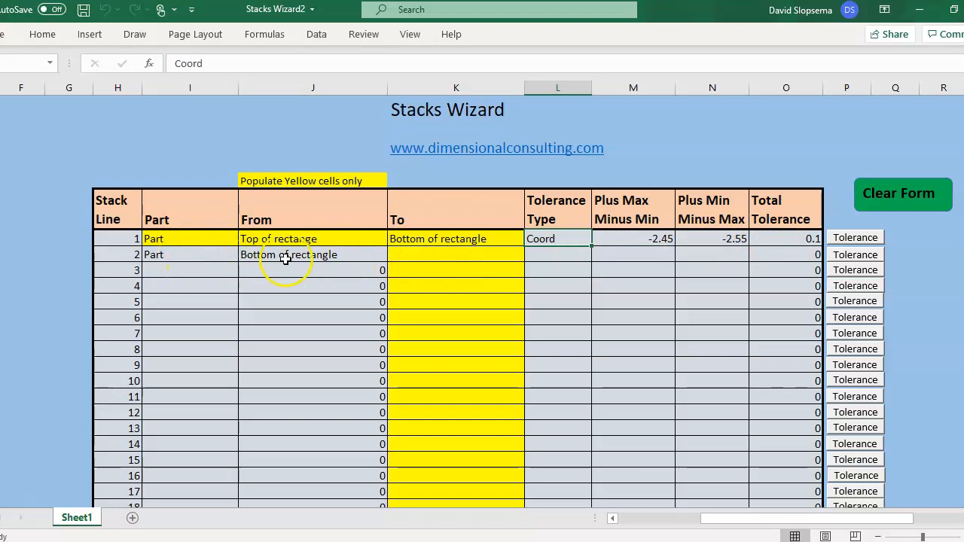
click(445, 254)
click(692, 254)
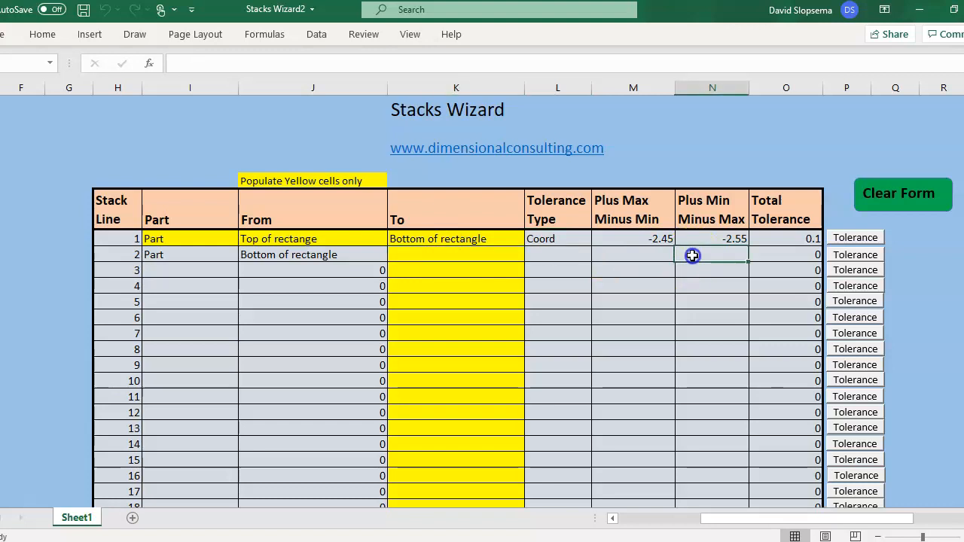
text(Bo)
key(BackSpace)
key(BackSpace)
Enter "Bottom of part" as the To feature of stack line 2.
click(496, 254)
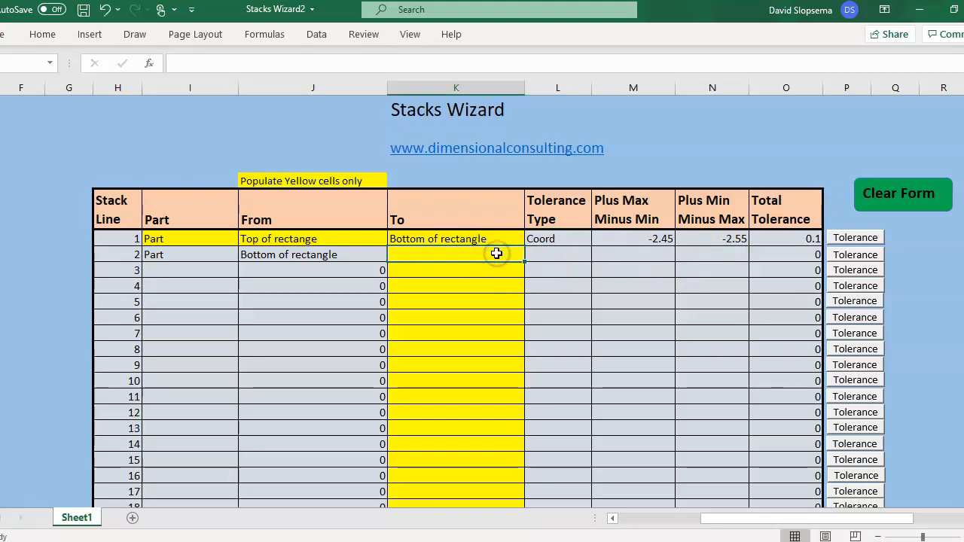
text(Bott)
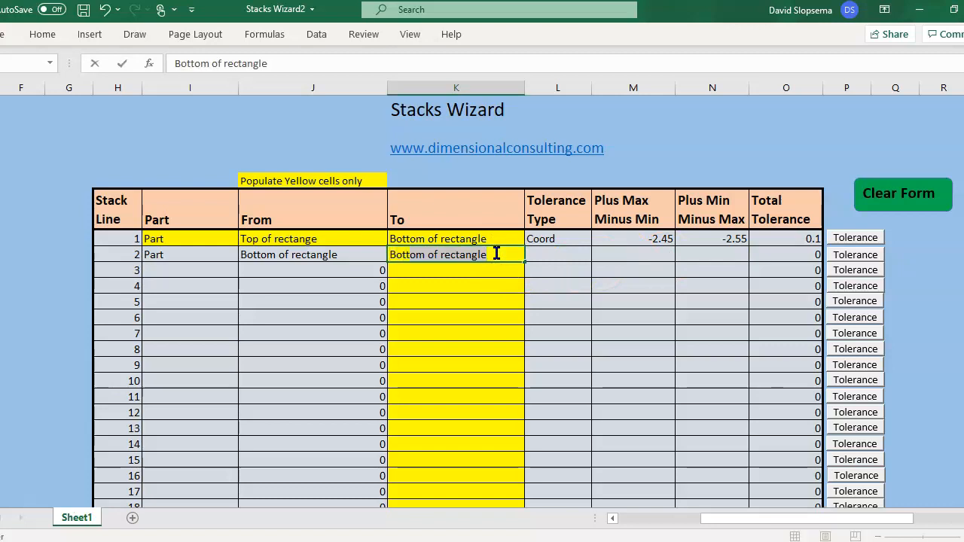
text(om of part)
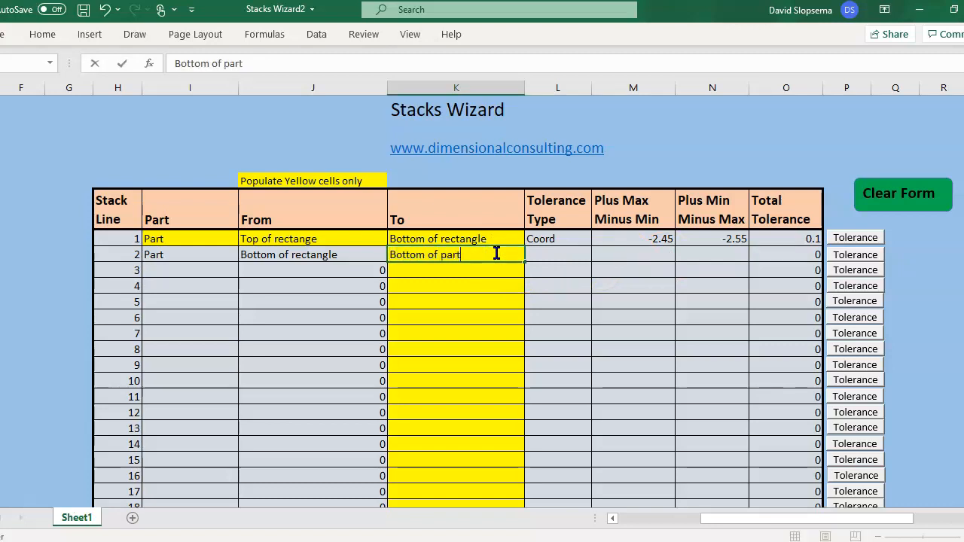
Define stack line 2's tolerance as Coordinate with the Normal option, Negative stack path direction and Max Min specification.
click(845, 258)
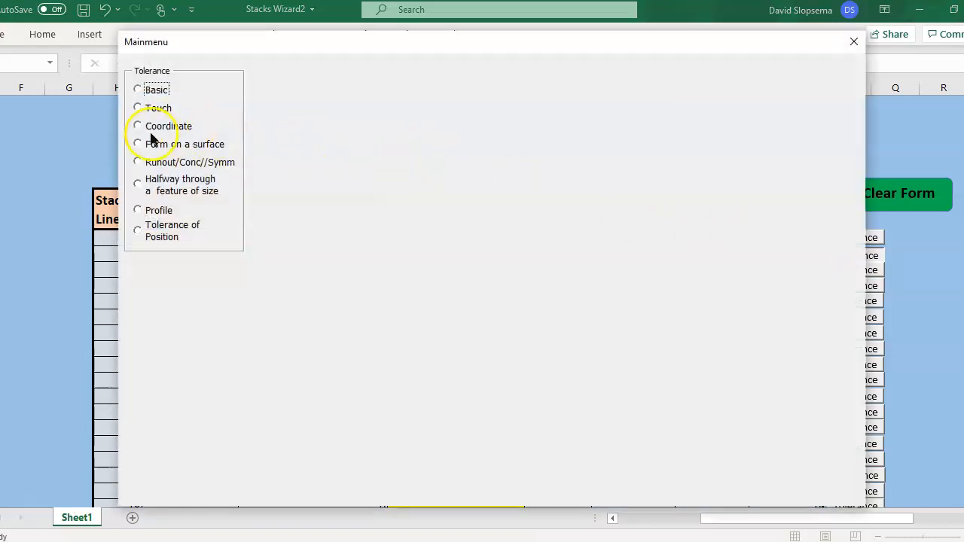
click(138, 126)
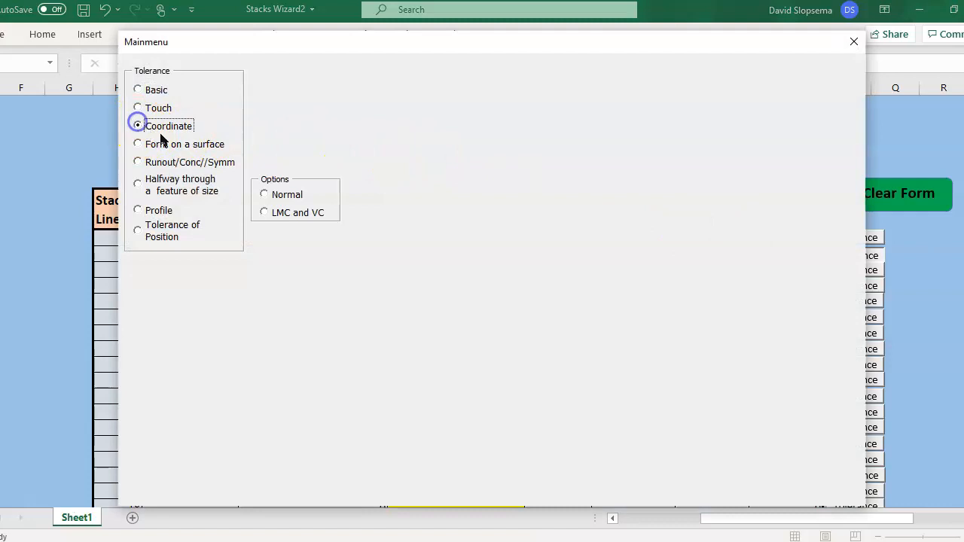
click(264, 194)
click(369, 214)
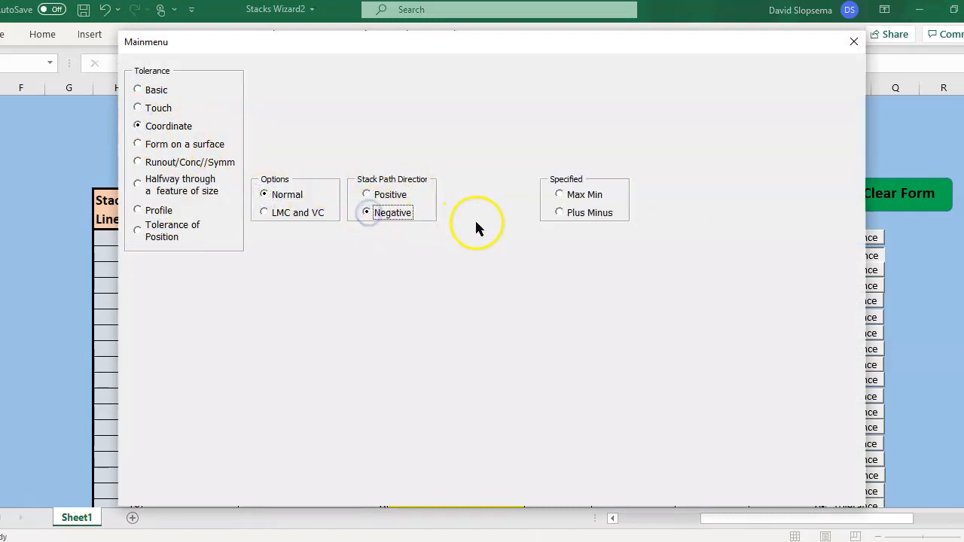
click(560, 194)
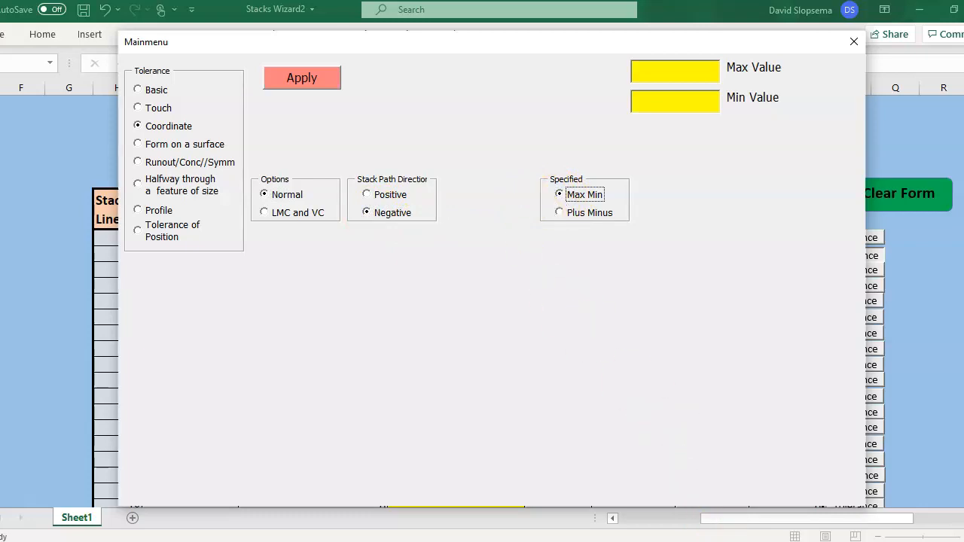
Look up the rectangle-to-part-bottom limits on the presentation slide, and apply max 2.6 and min 2.4 to stack line 2 in the Excel form.
mouse_move(700, 536)
click(738, 505)
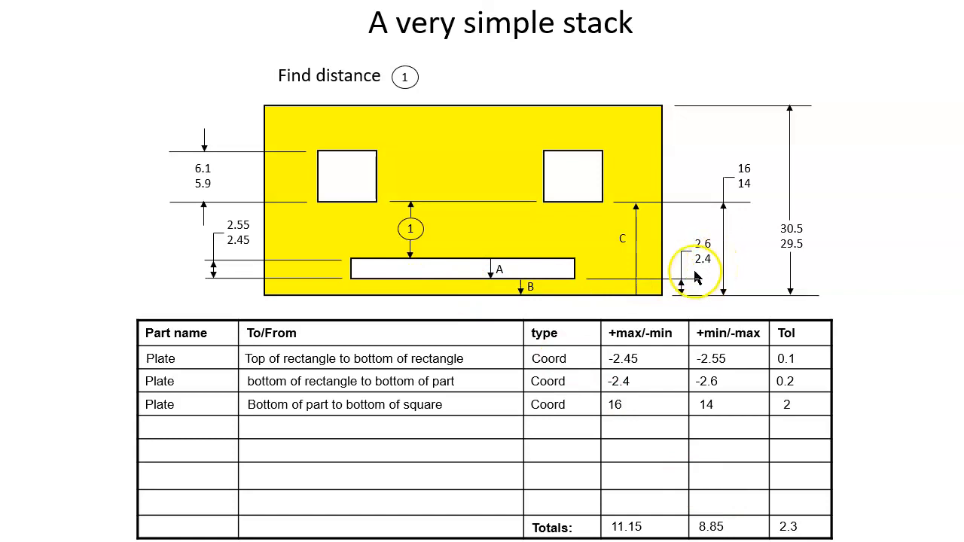
key(super)
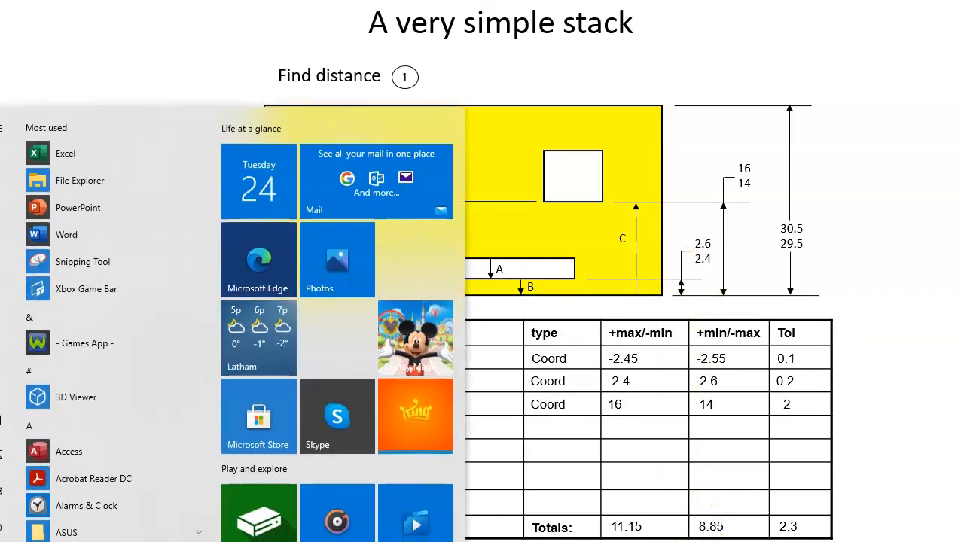
click(678, 541)
click(676, 71)
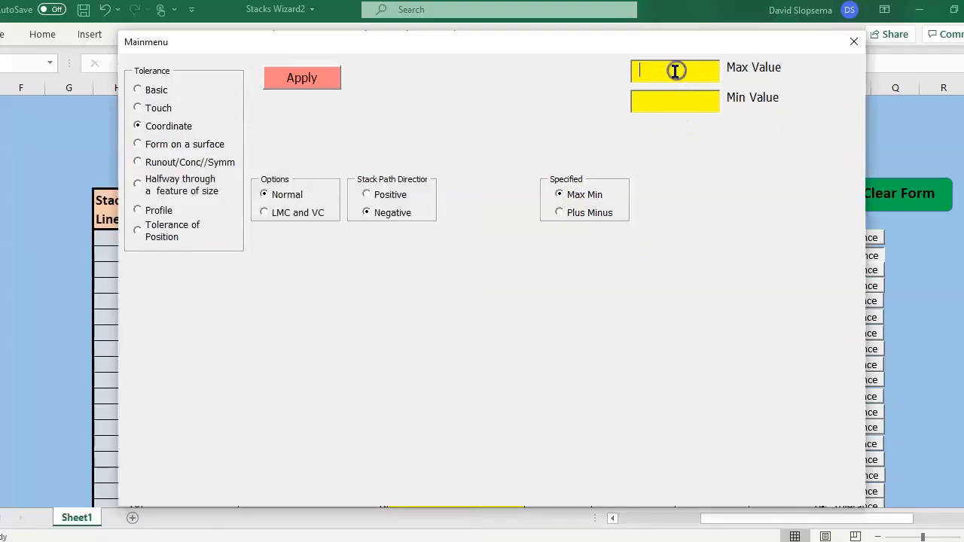
text(2.)
text(6)
text(2)
click(329, 76)
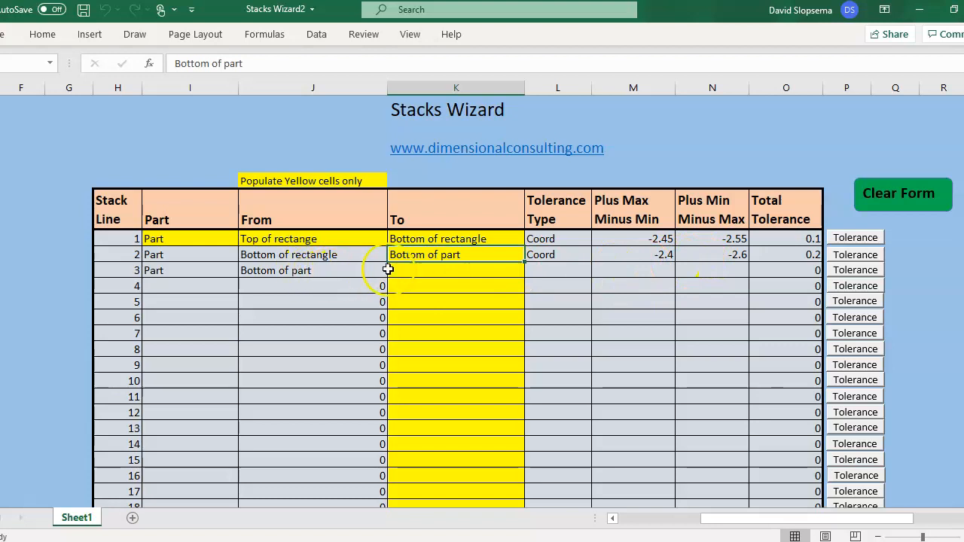
Enter "Bottom of square" as the To feature of stack line 3.
click(437, 271)
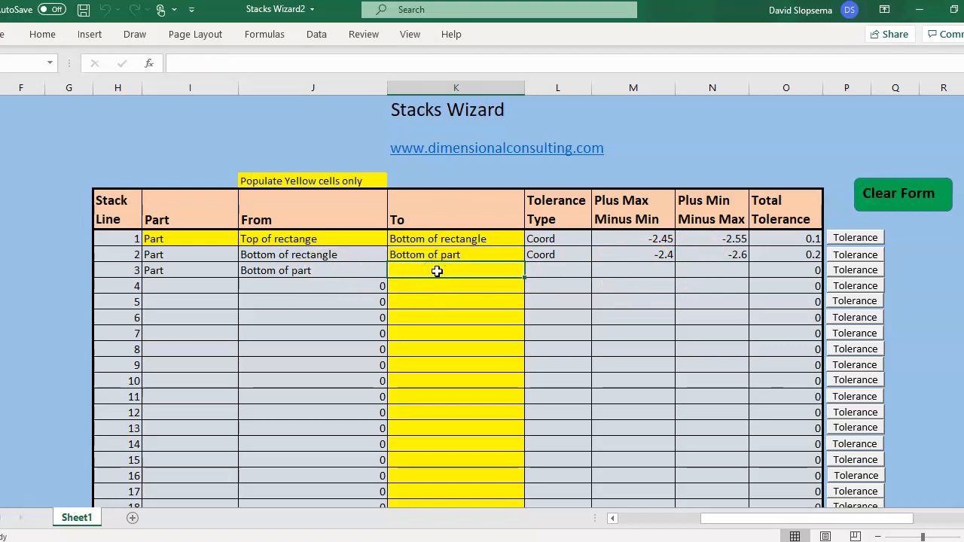
text(Bo)
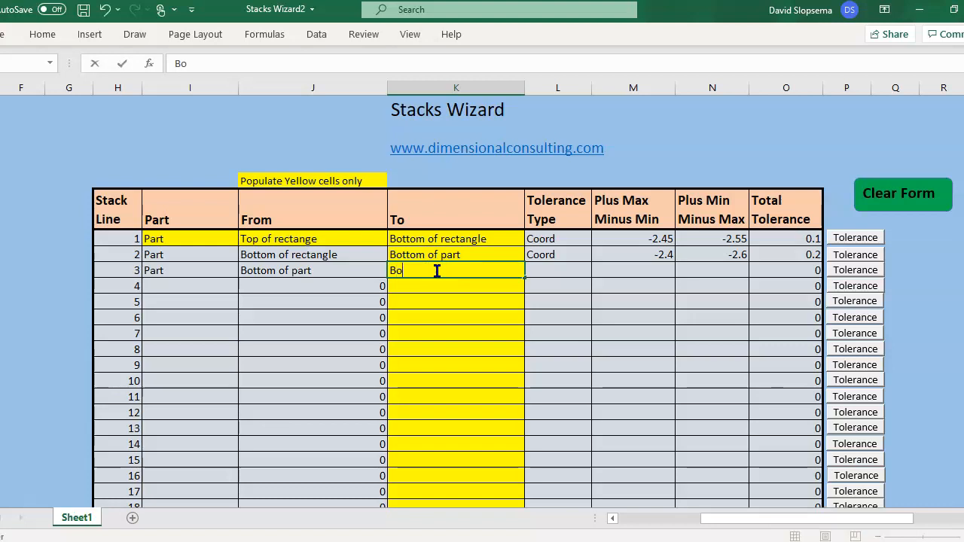
text(ttom of squart)
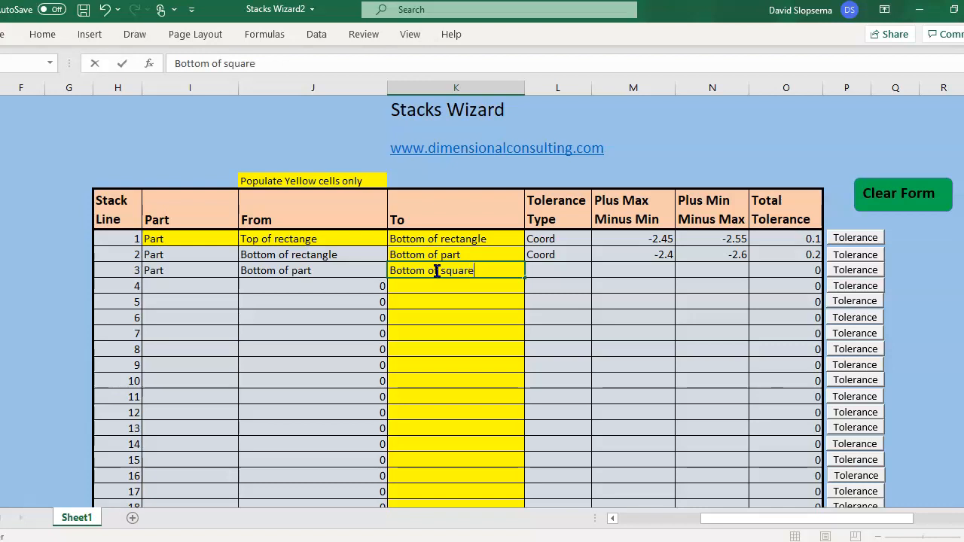
Define stack line 3's tolerance as Coordinate with the Normal option, Positive stack path direction and Max Min specification.
click(849, 268)
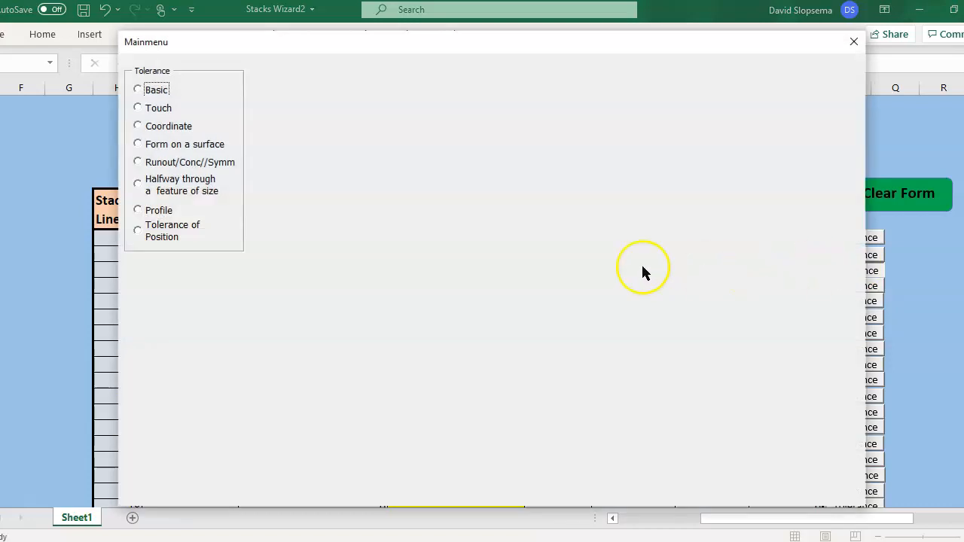
click(137, 128)
click(265, 194)
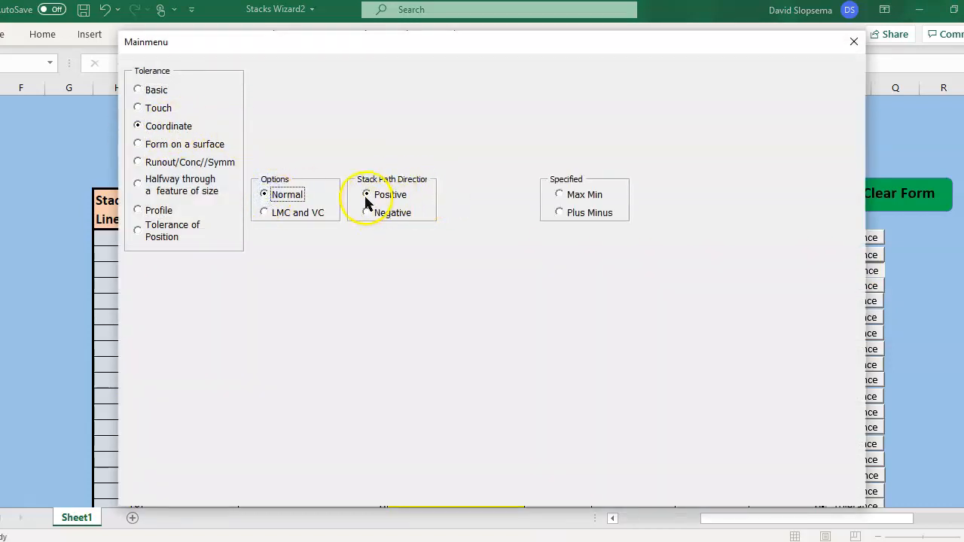
click(559, 195)
Look up the part-bottom-to-square-bottom limits on the presentation slide, and apply max 16 and min 14 to stack line 3 in the Excel form.
click(730, 539)
click(748, 485)
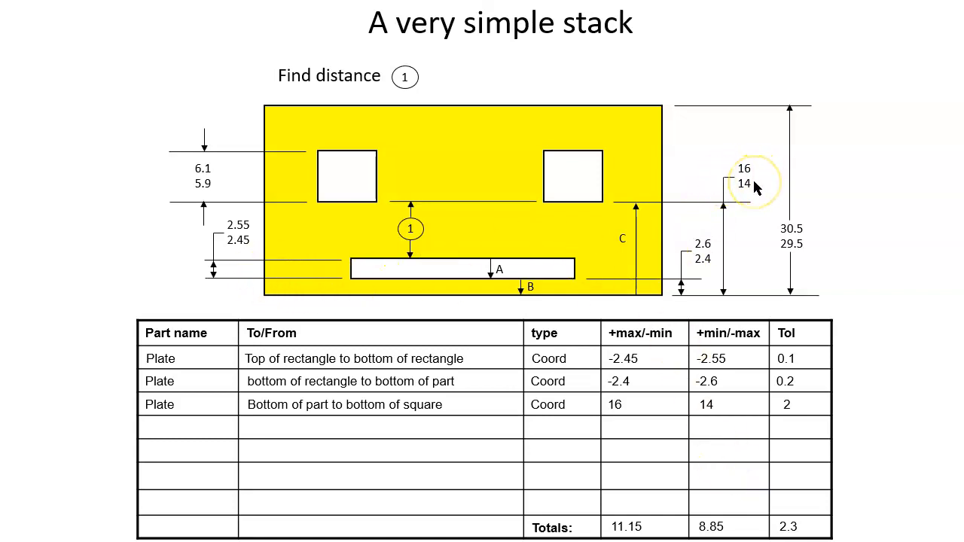
key(super)
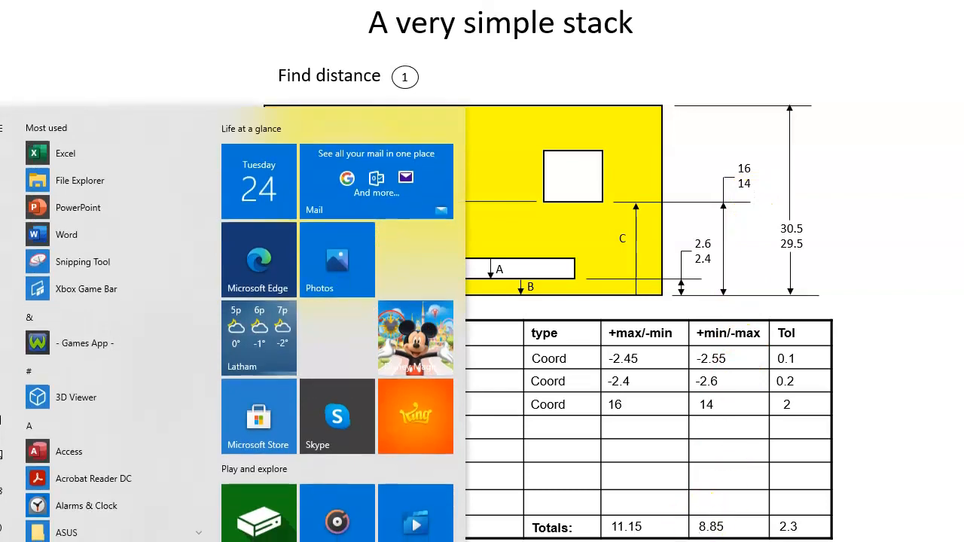
click(599, 512)
click(682, 69)
text(14)
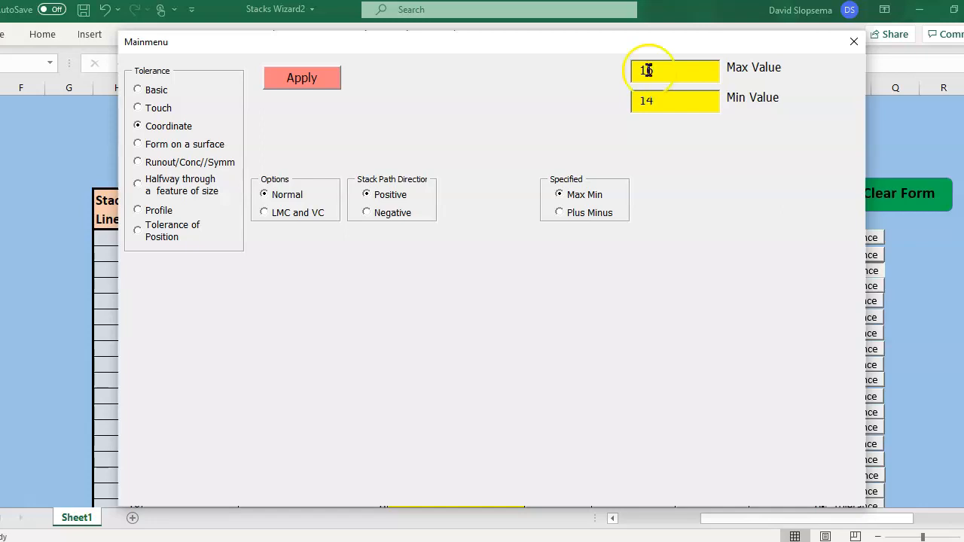
click(310, 81)
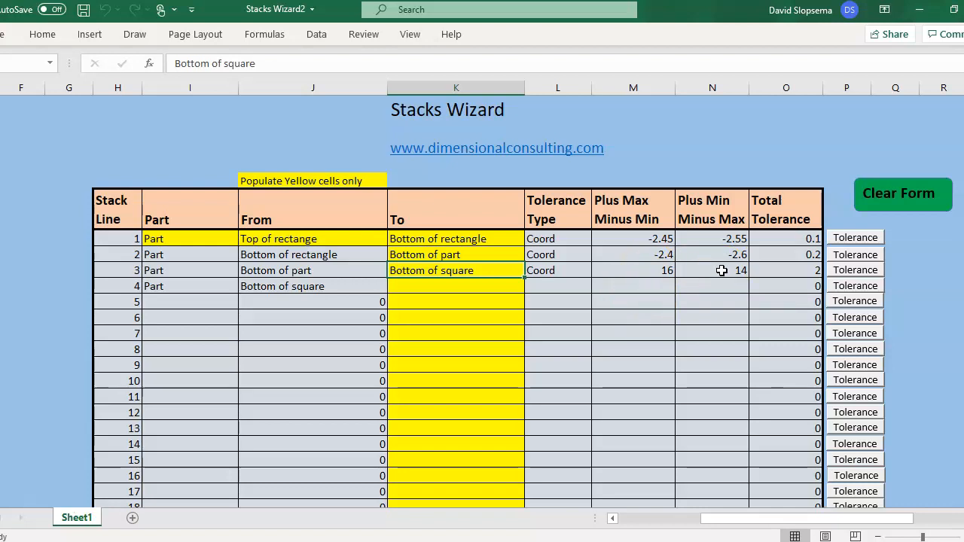
Review the totals row of the stack table, and switch to the PowerPoint slide show to view the Runout slide.
scroll(720, 269, down, 10)
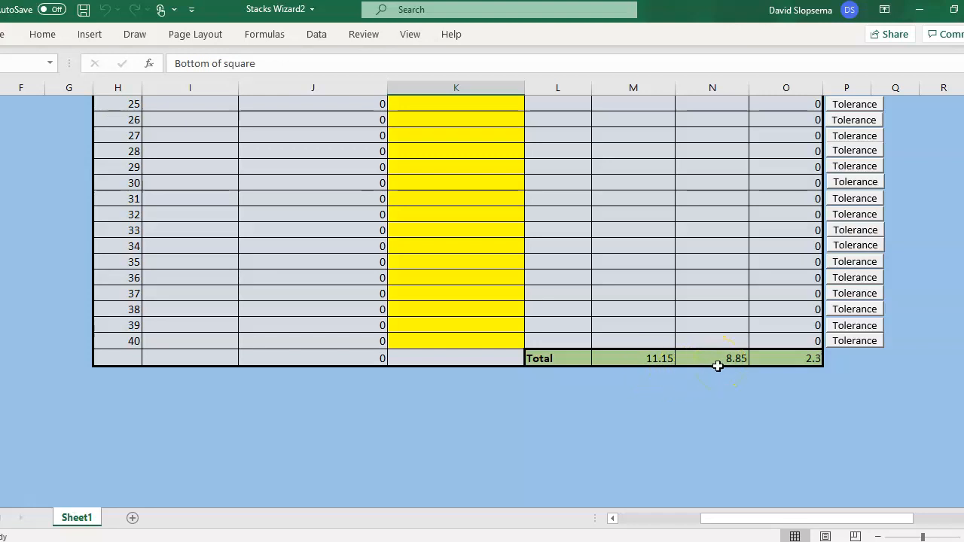
scroll(713, 365, up, 10)
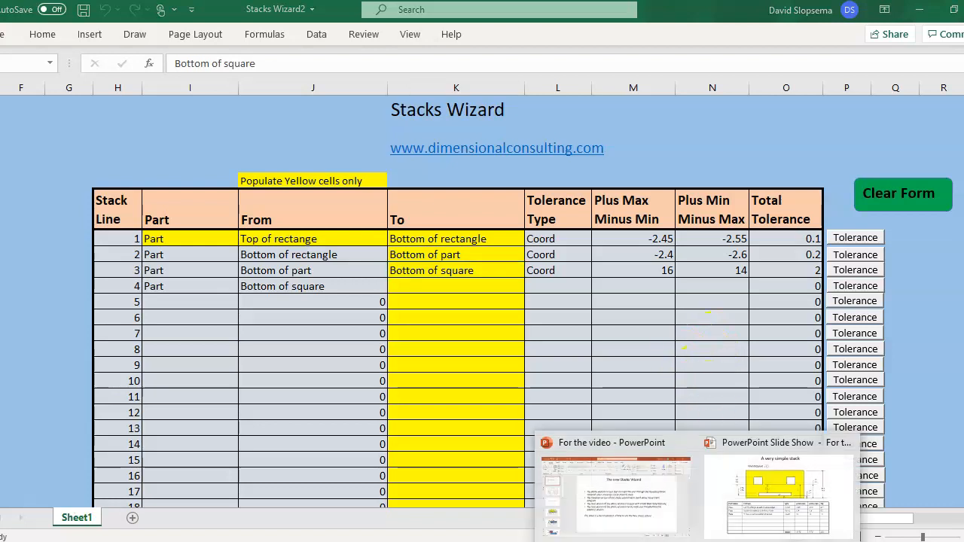
click(742, 447)
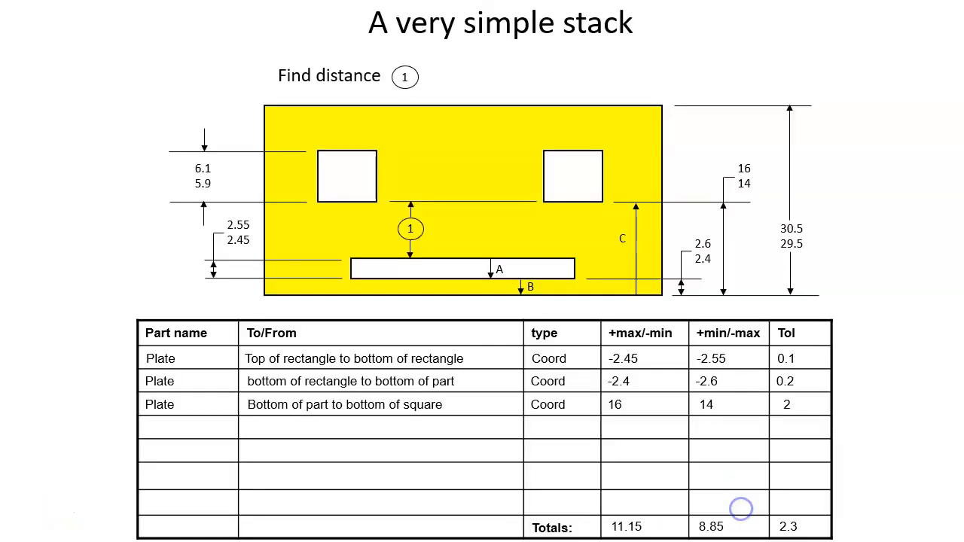
click(880, 363)
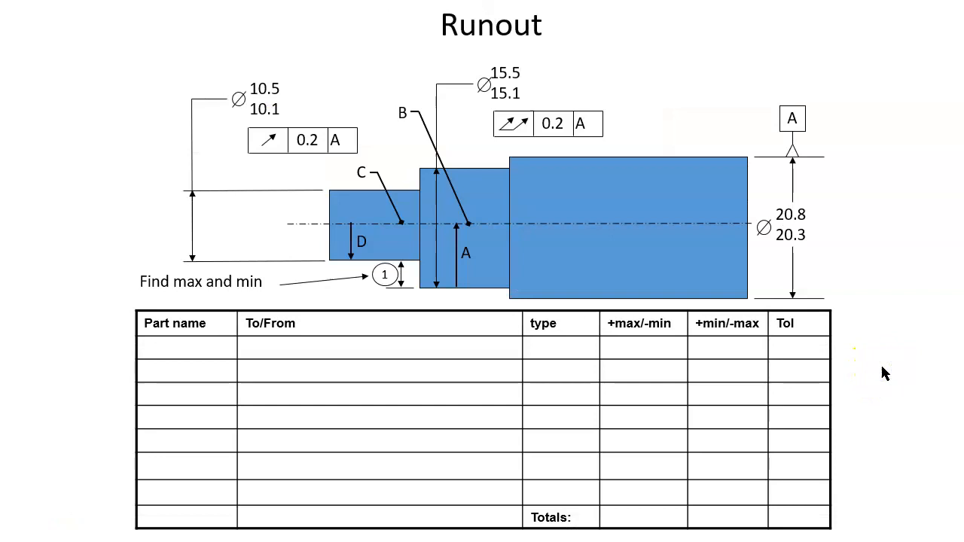
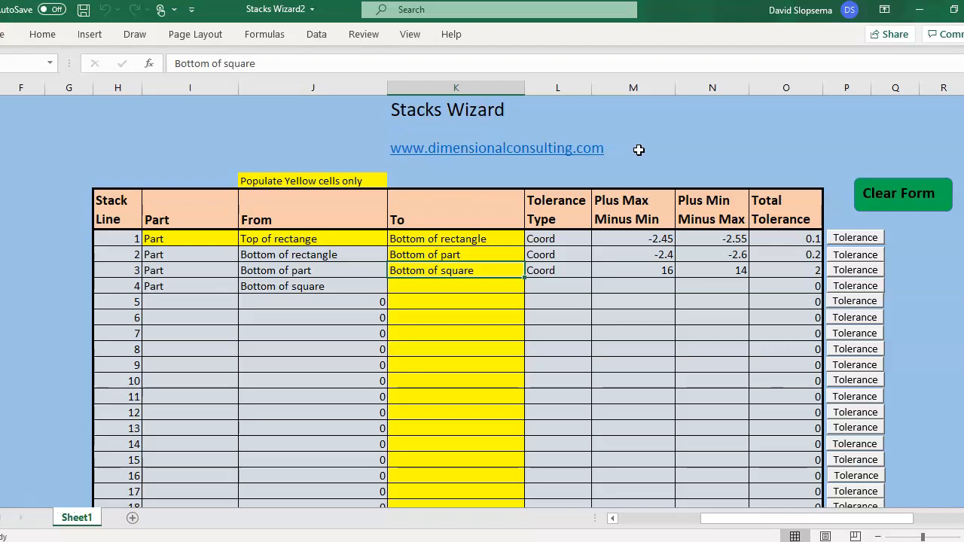
Clear the stack form in Excel and fill line 1 with part "Part", From "Bottom int dia" and To "Center or int dia".
click(883, 197)
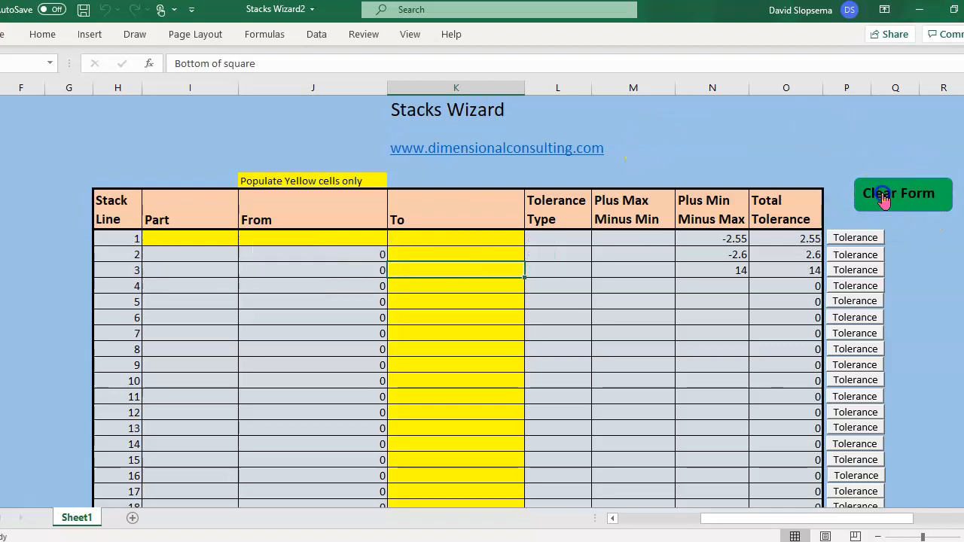
click(201, 240)
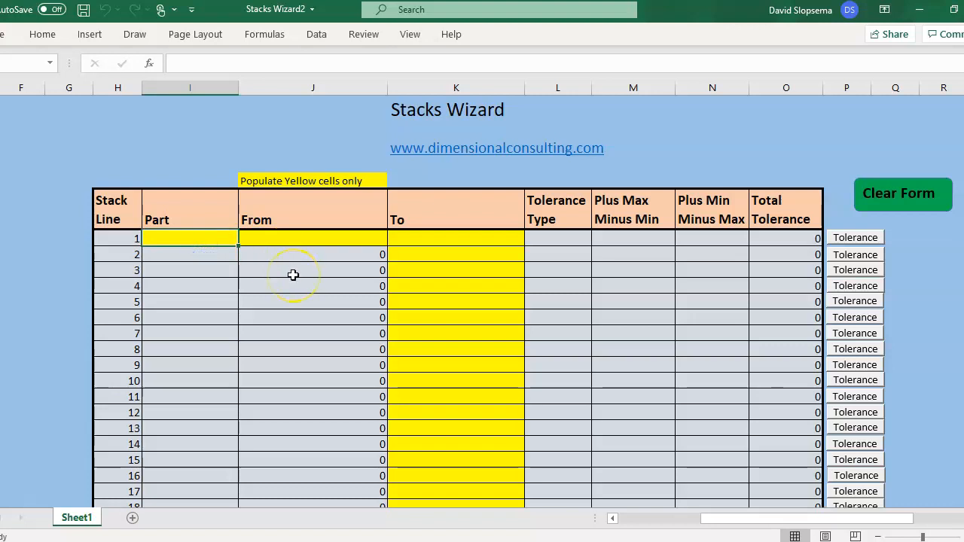
text(part)
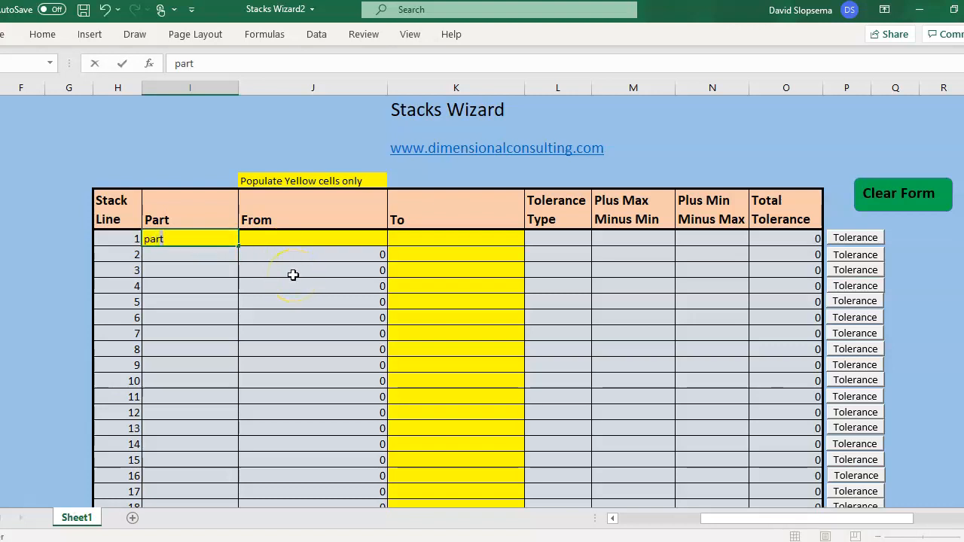
key(Tab)
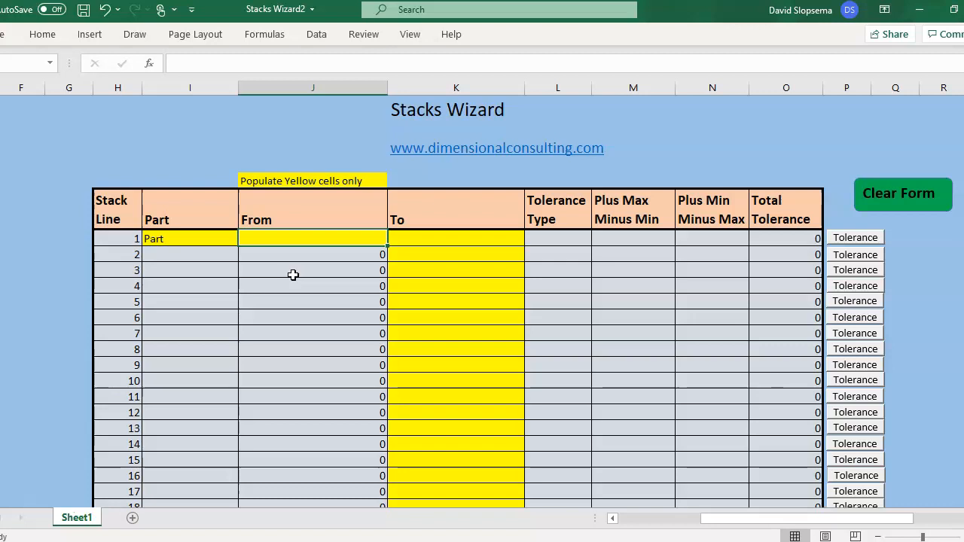
text(Bottom int dia)
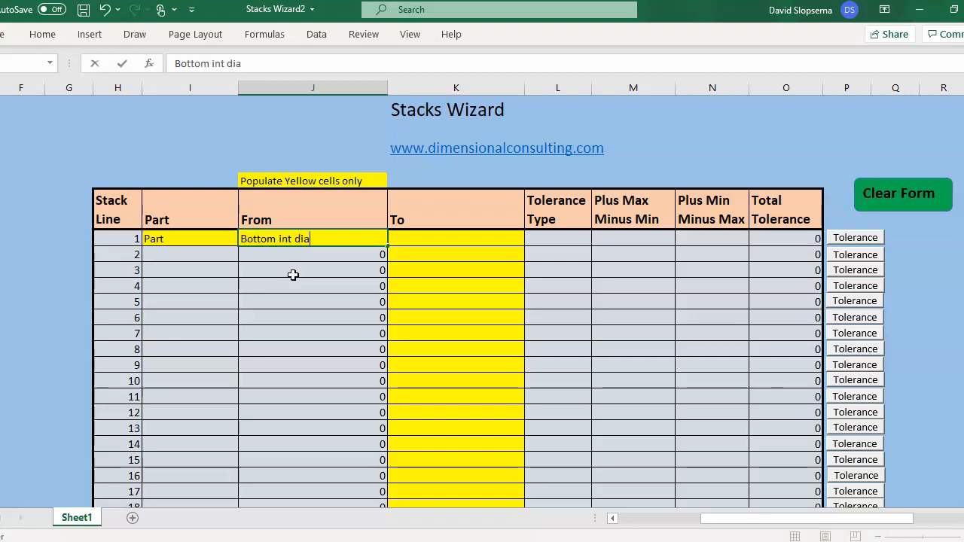
key(Tab)
text(C)
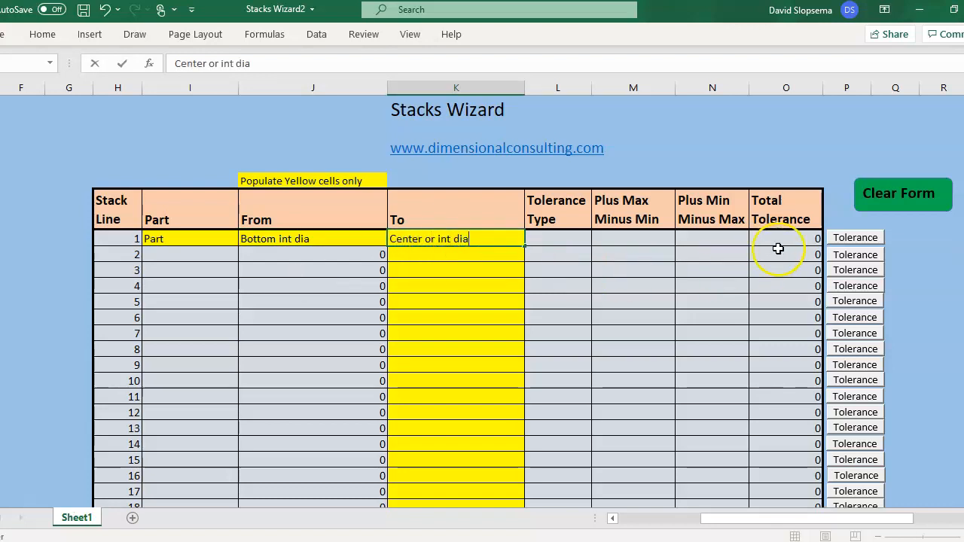
Define line 1's tolerance as Halfway through a feature of size with Normal option, Positive stack path direction and Max Min specification.
click(855, 238)
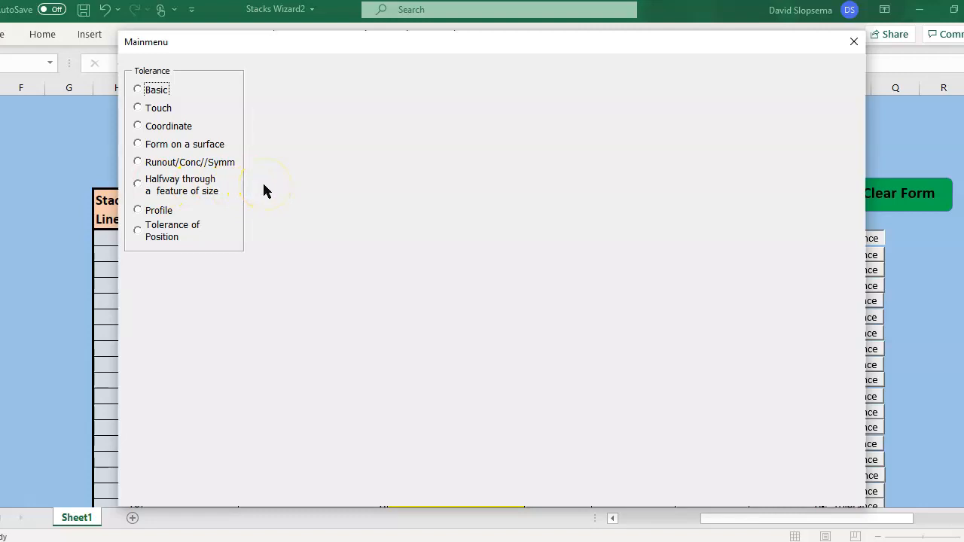
click(138, 184)
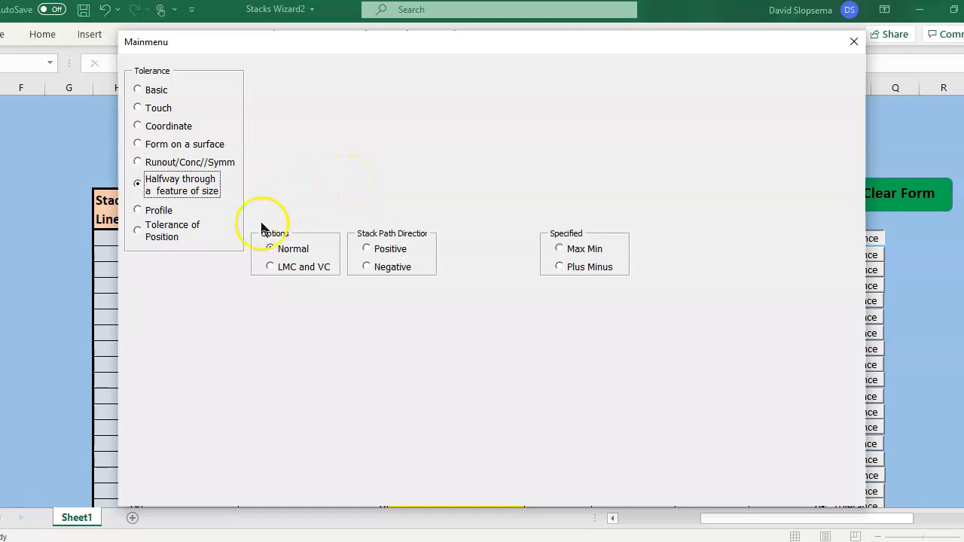
click(368, 250)
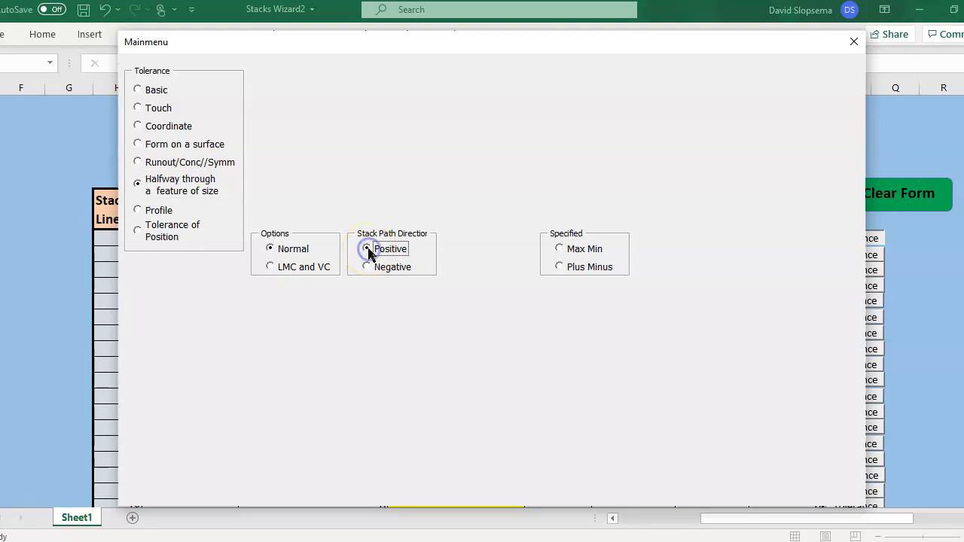
click(560, 250)
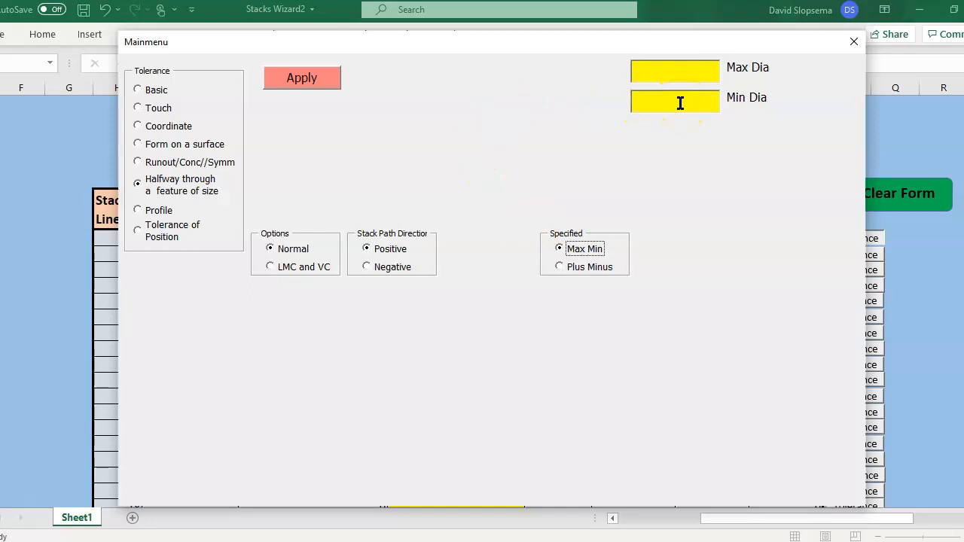
Look up the intermediate diameter limits on the Runout slide, and apply max diameter 15.5 and min diameter 15.1 to line 1 in Excel.
click(698, 541)
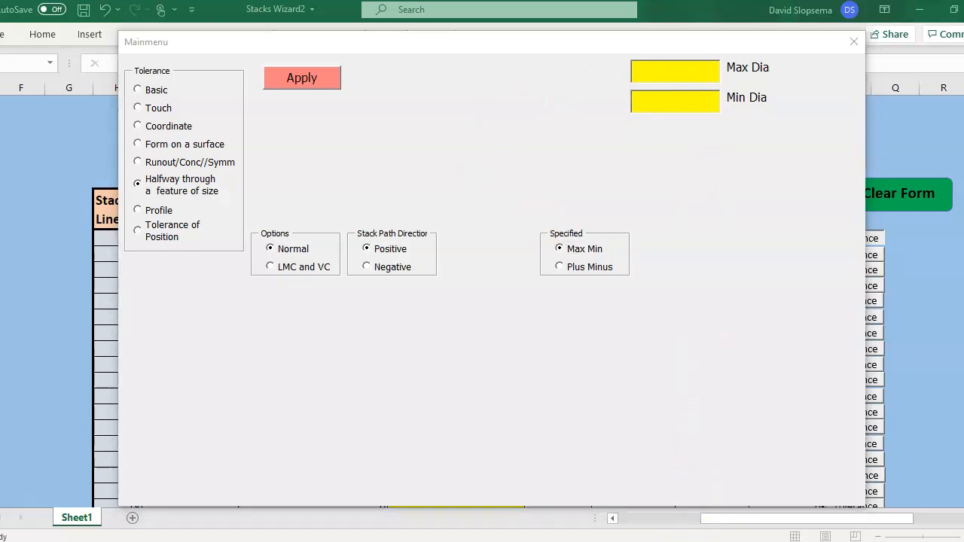
click(737, 497)
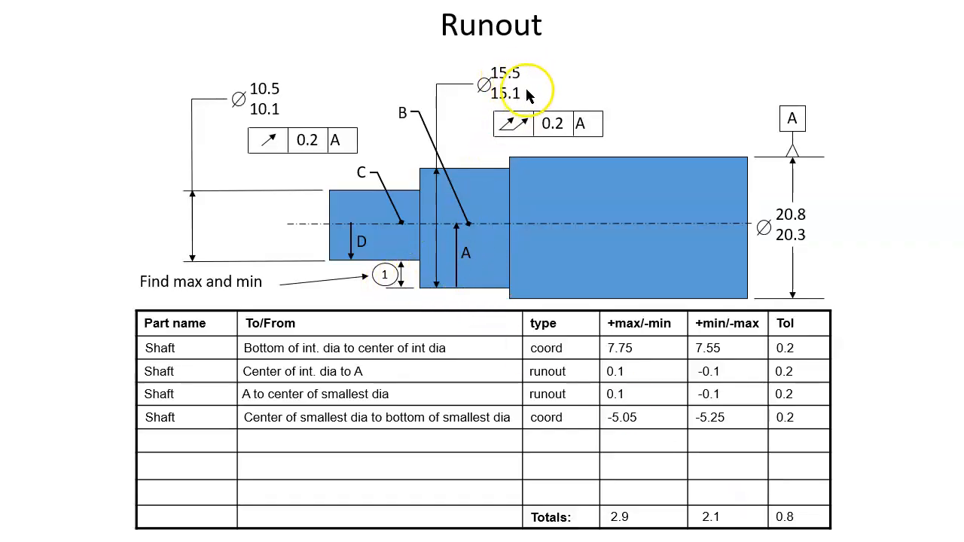
key(super)
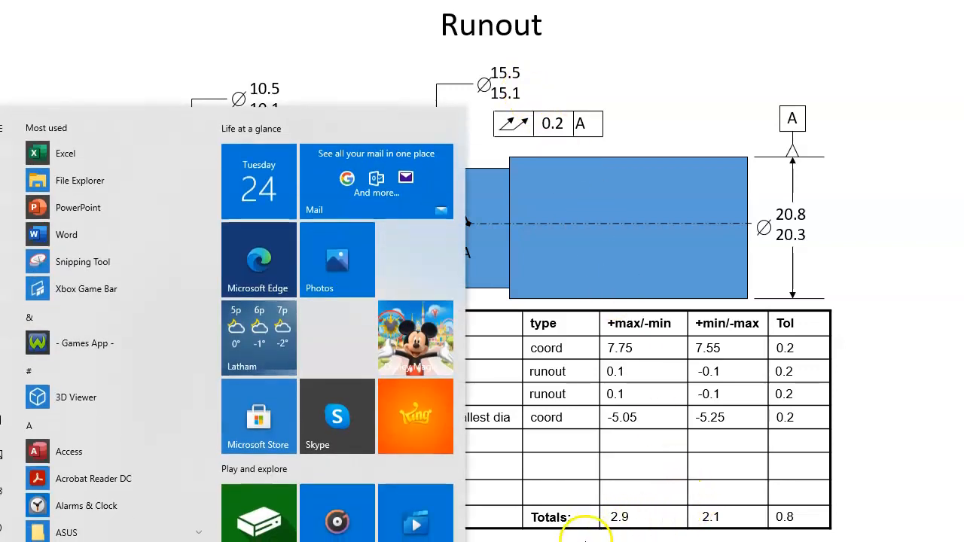
click(586, 541)
click(668, 72)
text(15.1)
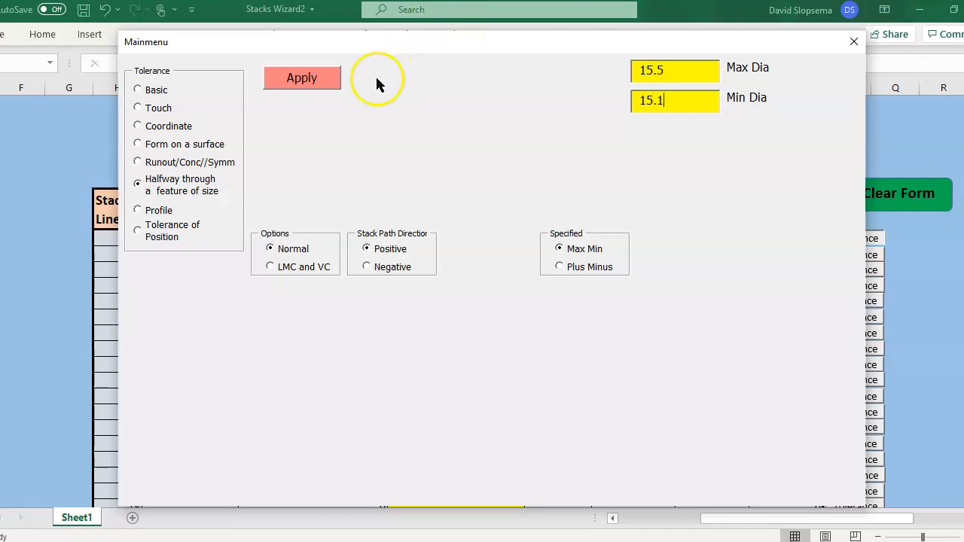
click(309, 80)
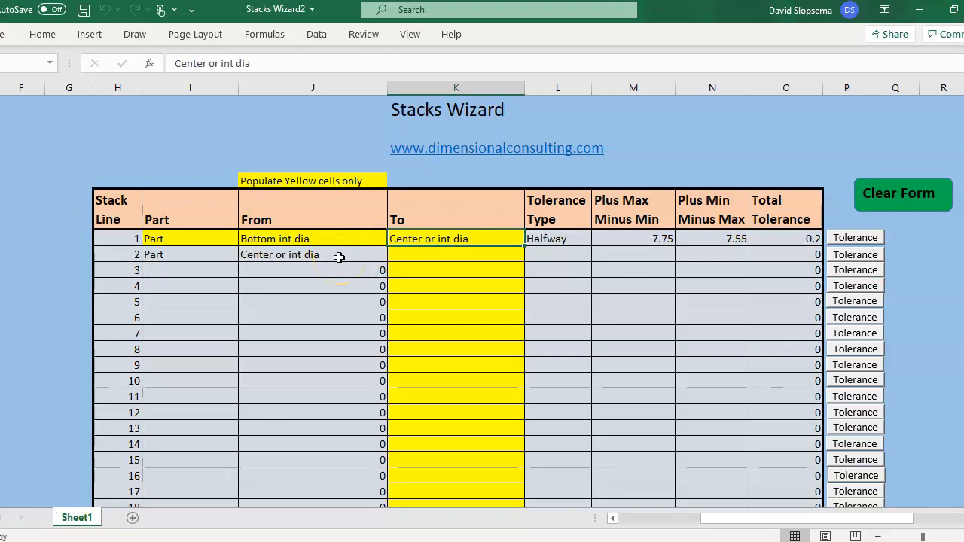
Enter "[A]" as the To feature of stack line 2 and choose Runout/Conc//Symm as its tolerance type.
click(441, 255)
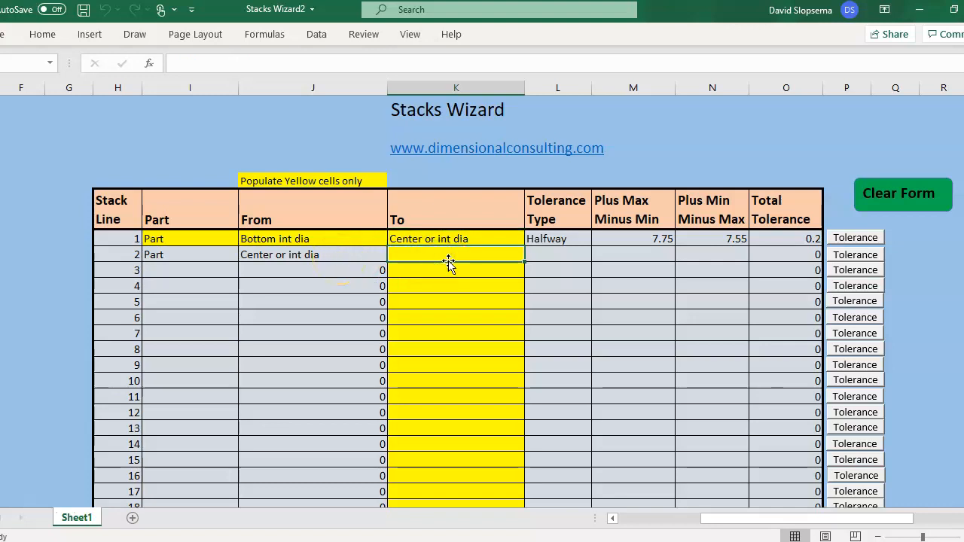
text([A)
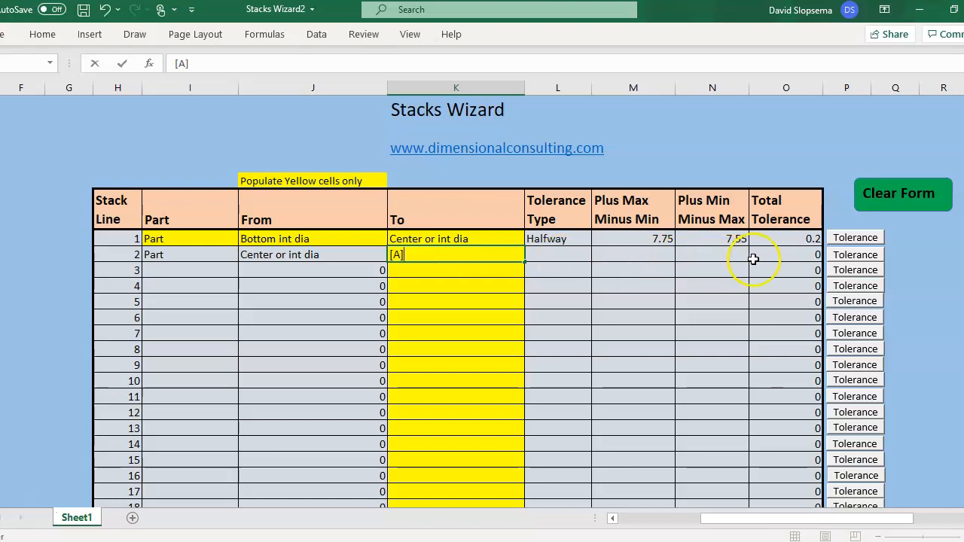
click(845, 255)
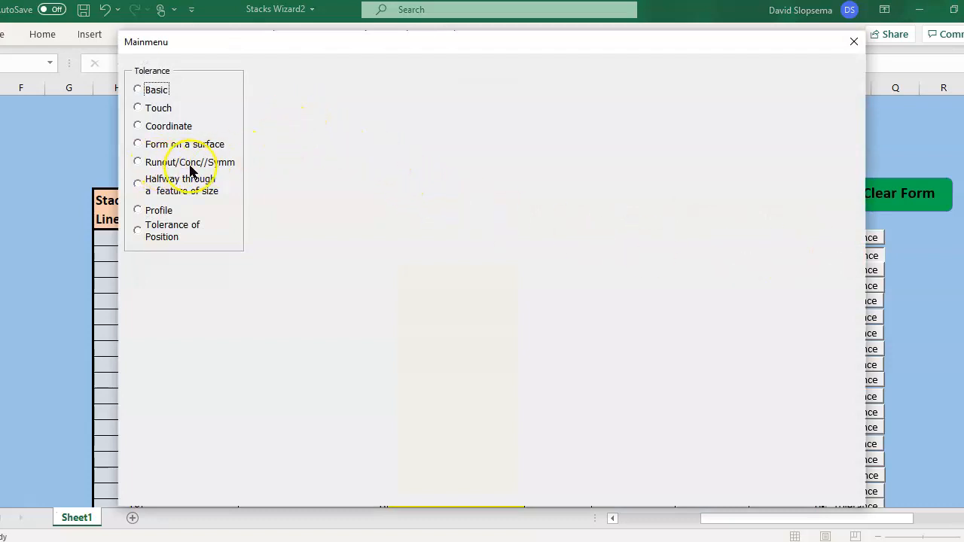
click(138, 162)
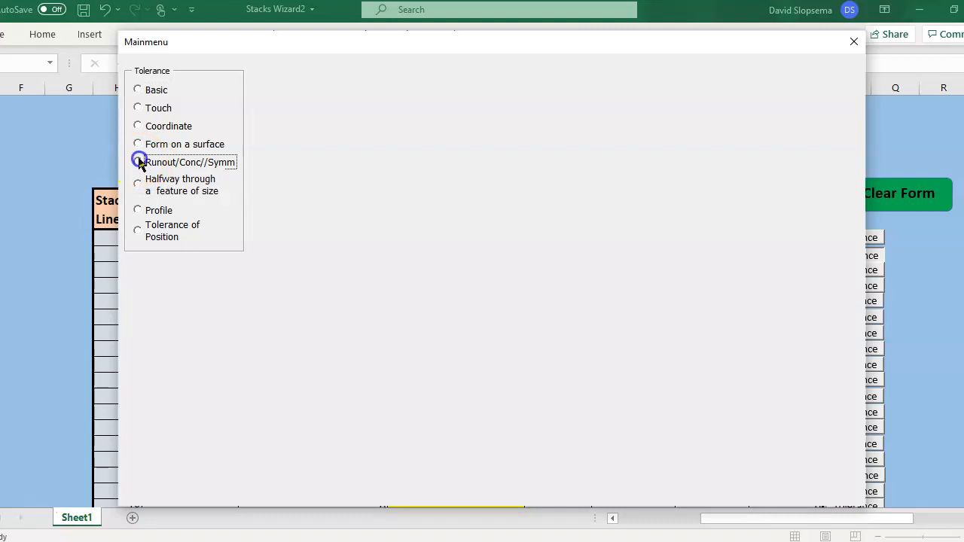
click(471, 92)
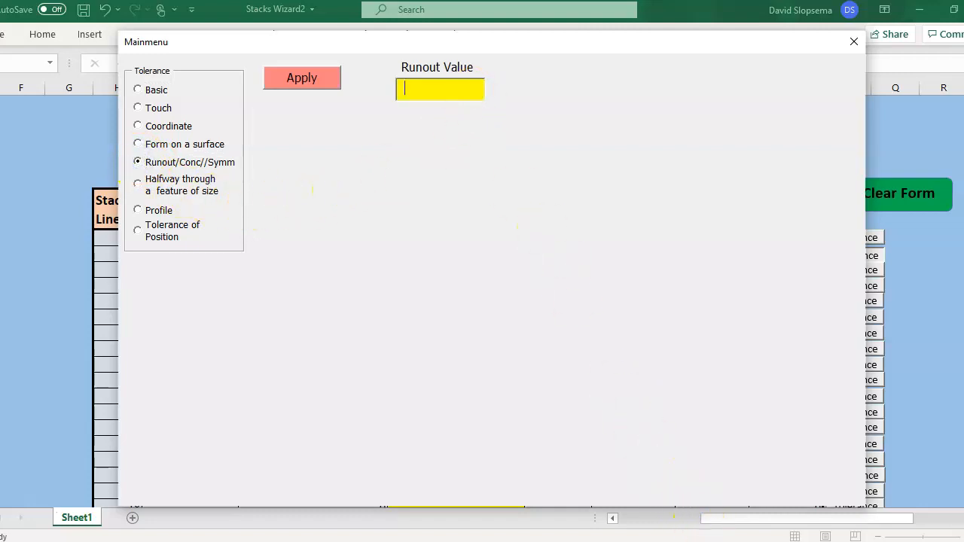
Look up the intermediate diameter's runout on the Runout slide, and apply a runout value of 0.2 to stack line 2 in Excel.
click(734, 474)
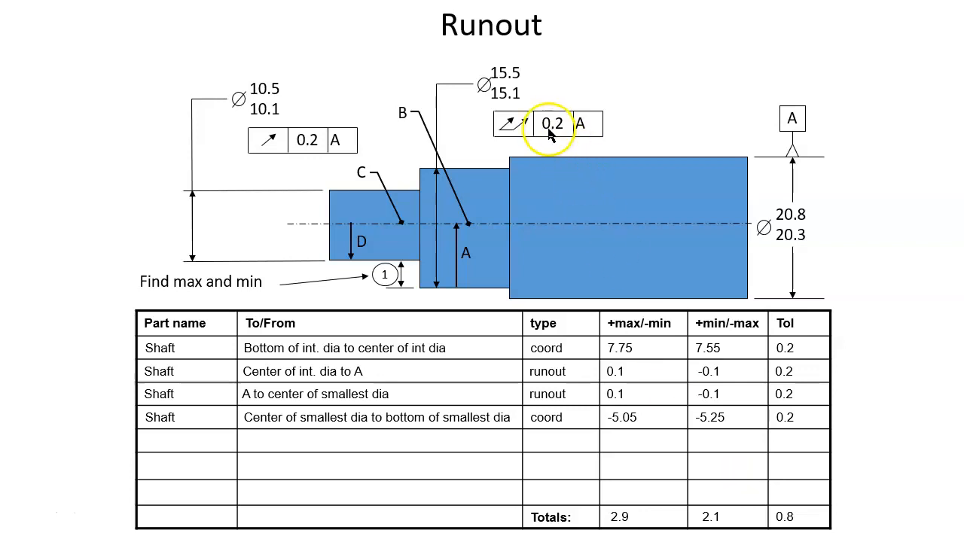
key(super)
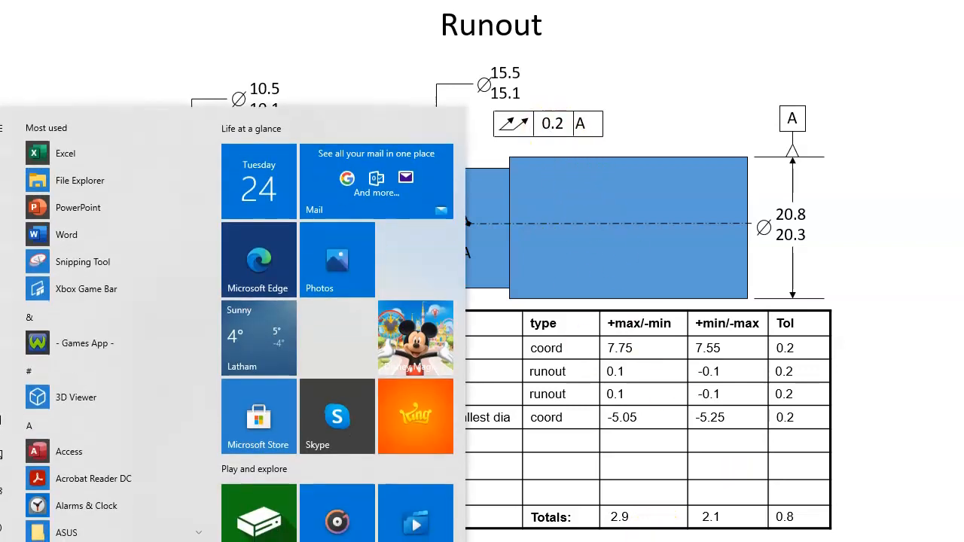
key(alt+Tab)
text(0.2)
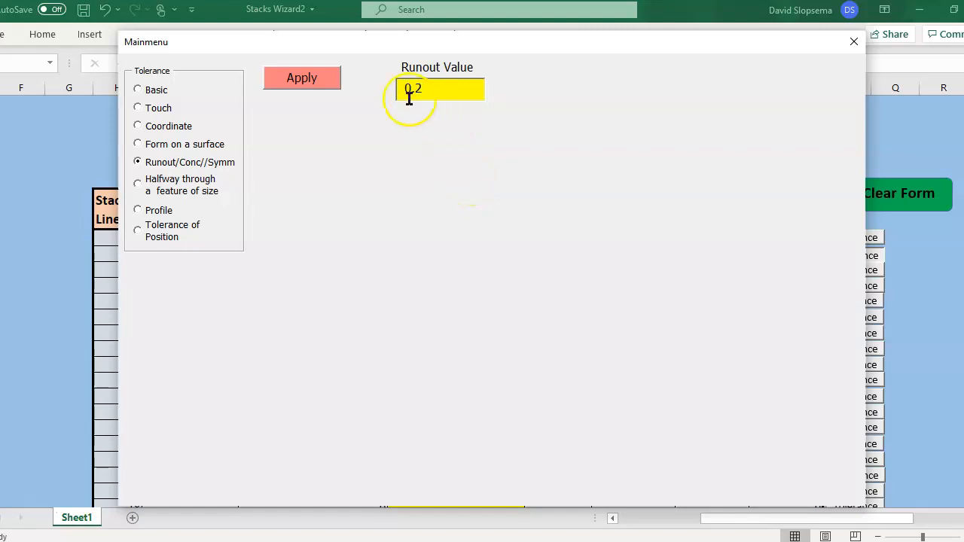
click(326, 79)
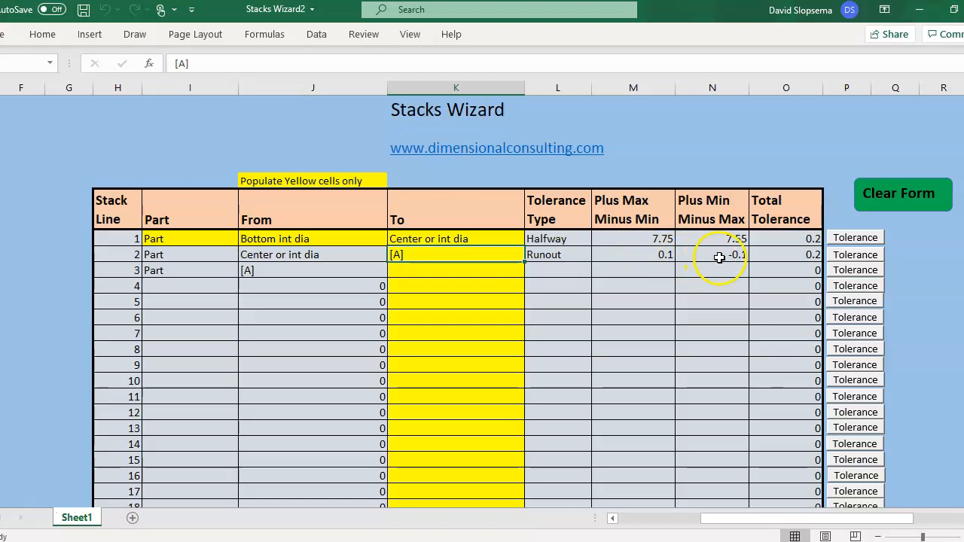
Enter "Center of smallest dia" as the To feature of stack line 3 and choose Runout/Conc//Symm as its tolerance type.
click(475, 271)
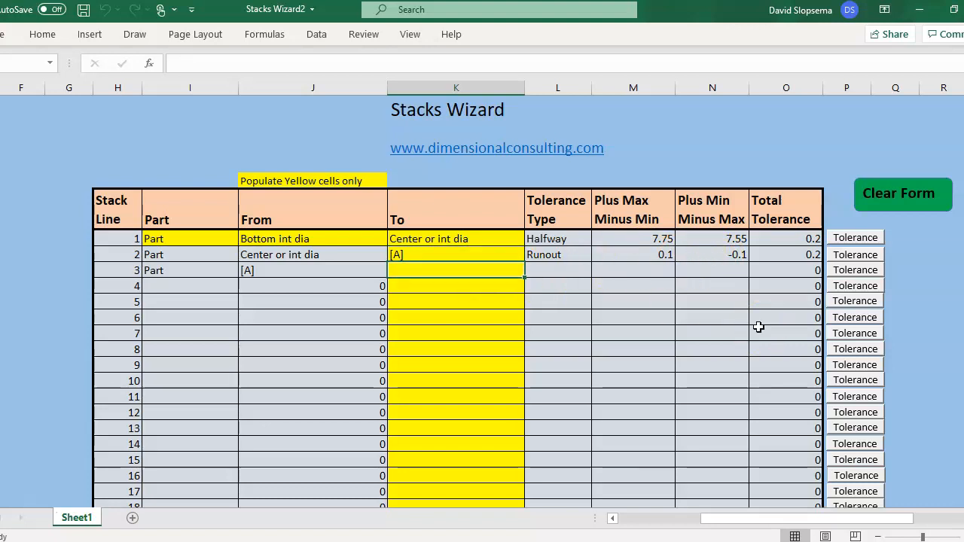
text(ent)
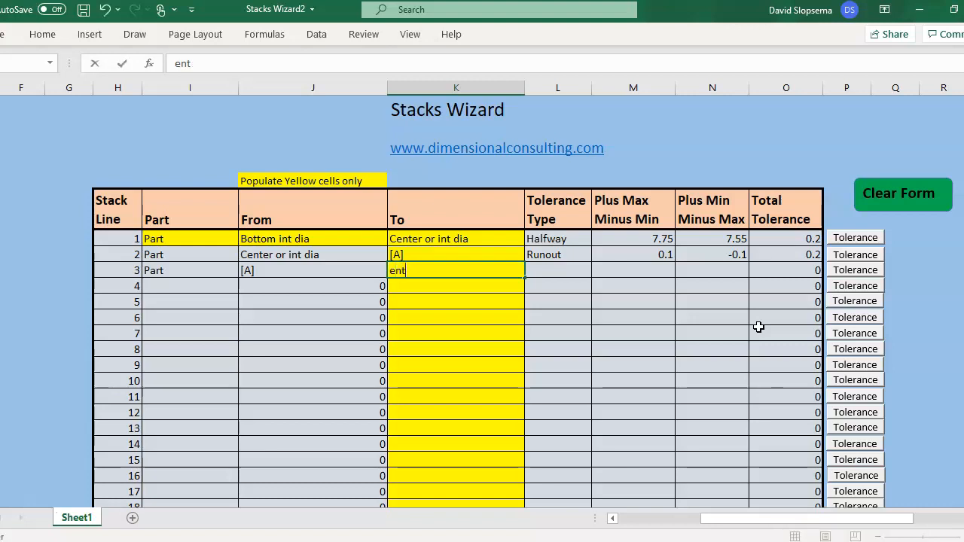
text(Center of smal)
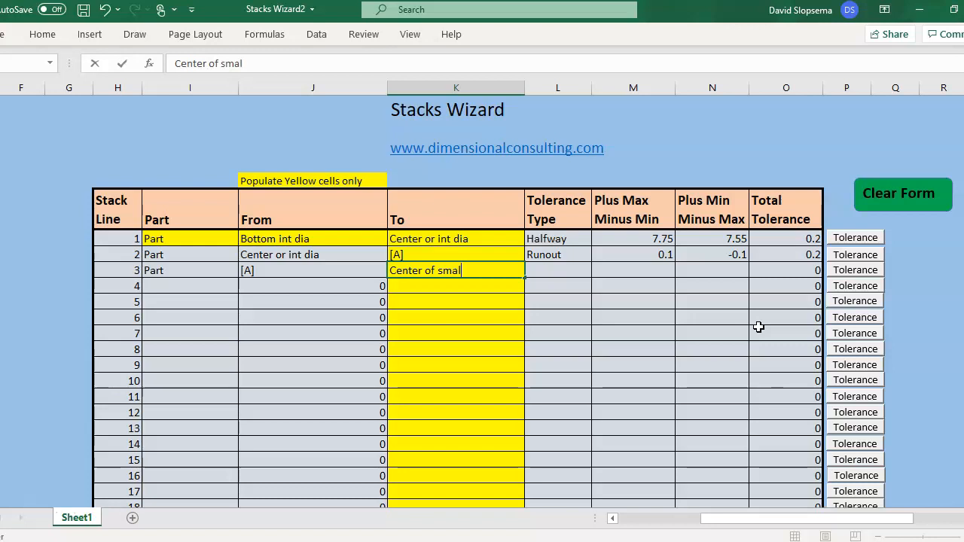
text(lest dia)
click(855, 271)
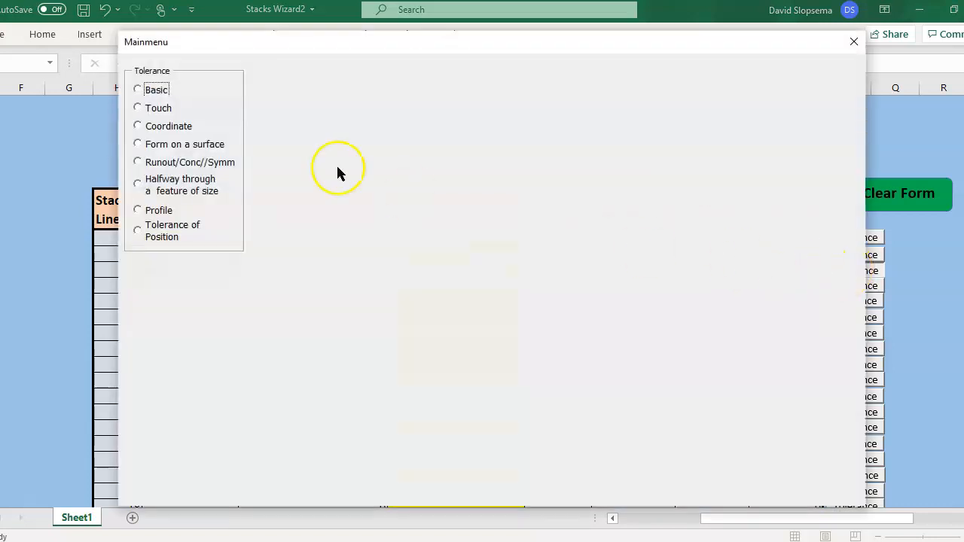
click(137, 162)
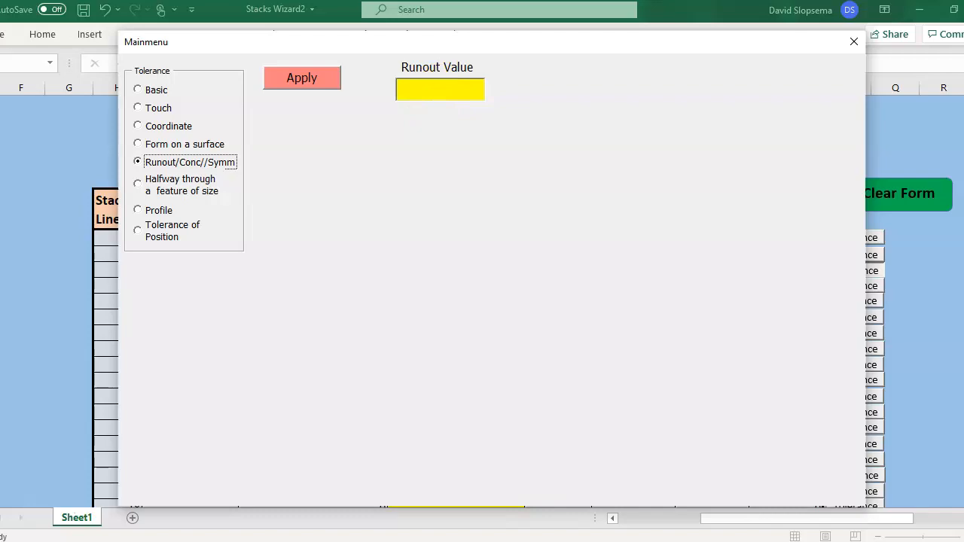
Look up the smallest diameter's runout on the Runout slide, and apply a runout value of 0.2 to stack line 3 in Excel.
click(759, 480)
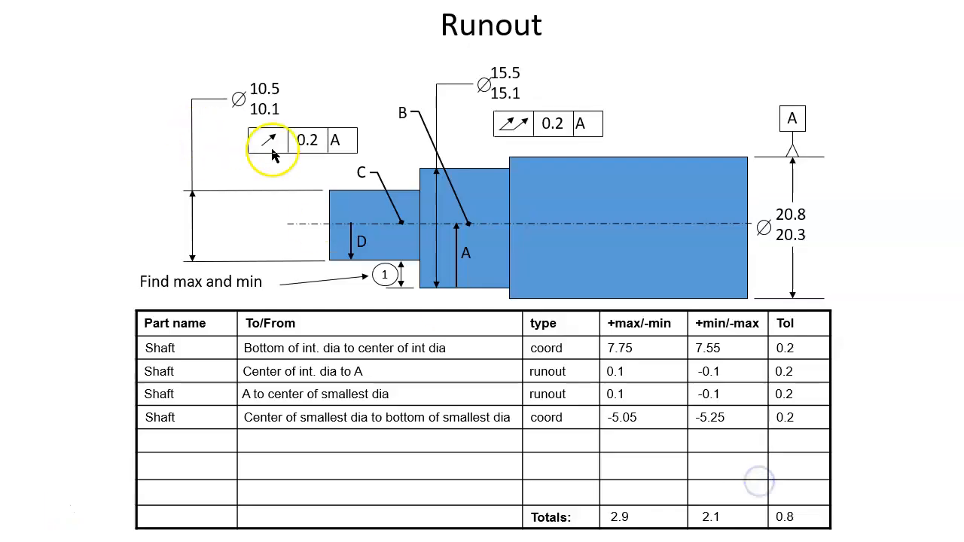
key(super)
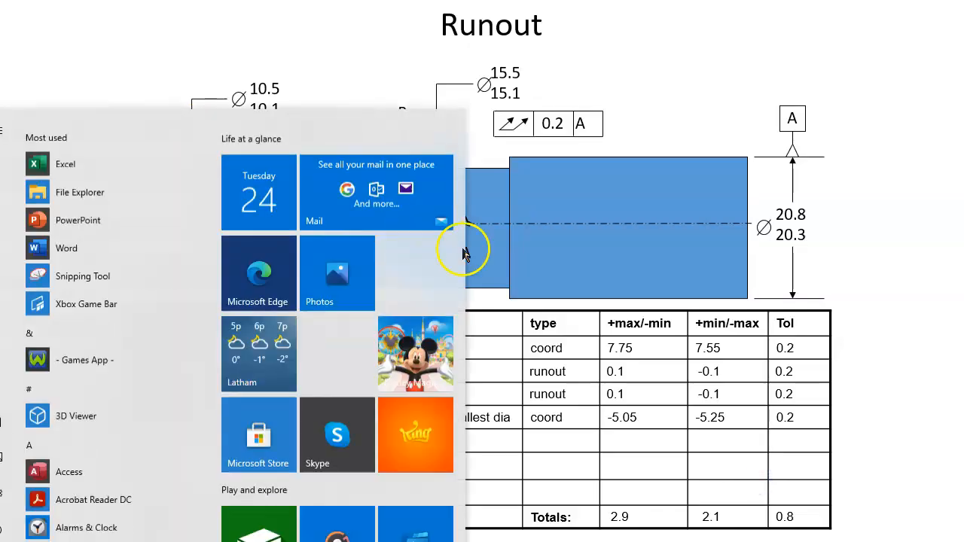
click(578, 541)
click(441, 89)
text(0)
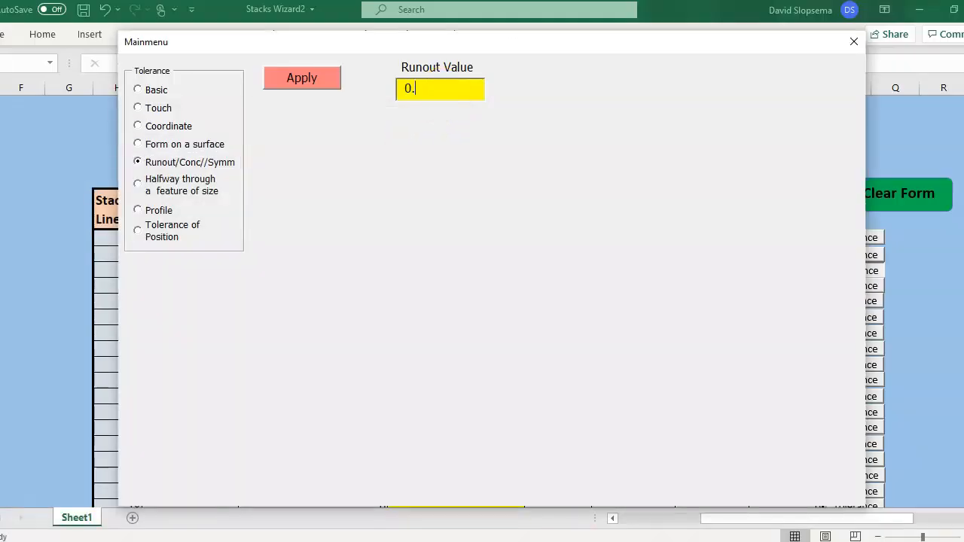
text(.2)
click(329, 78)
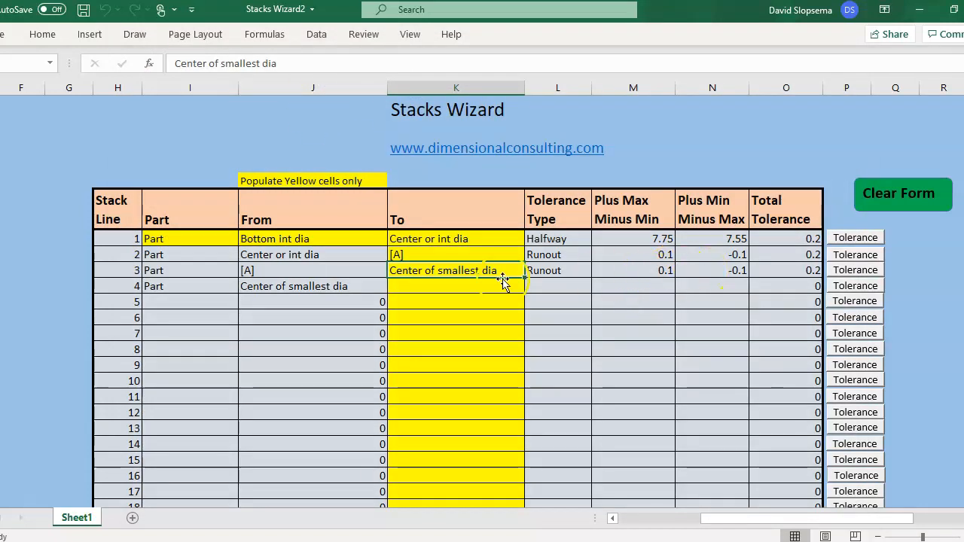
Enter "Bottom of smallest dia" as line 4's To feature and define its tolerance as Halfway through a feature of size, Normal, Negative direction, Max Min.
click(463, 288)
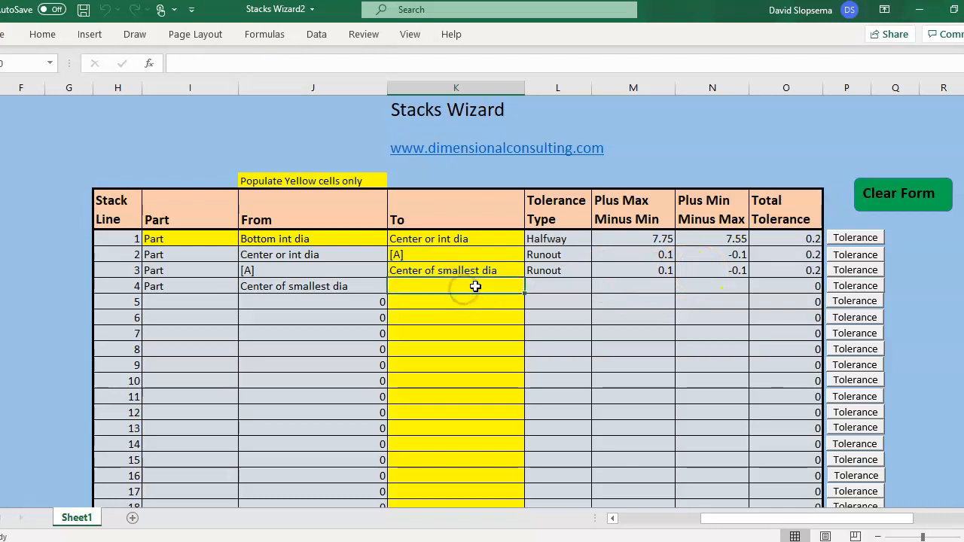
text(Bottom of smallest dia)
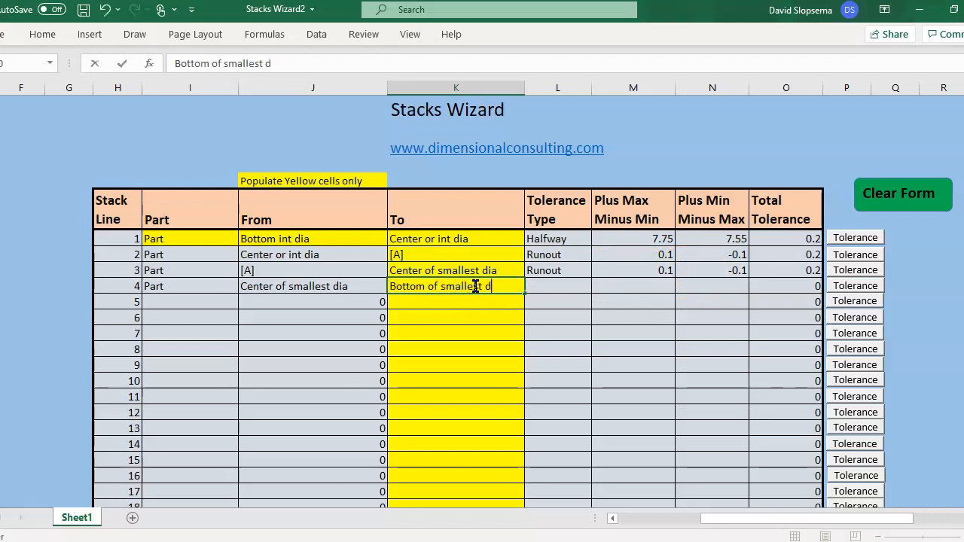
click(855, 285)
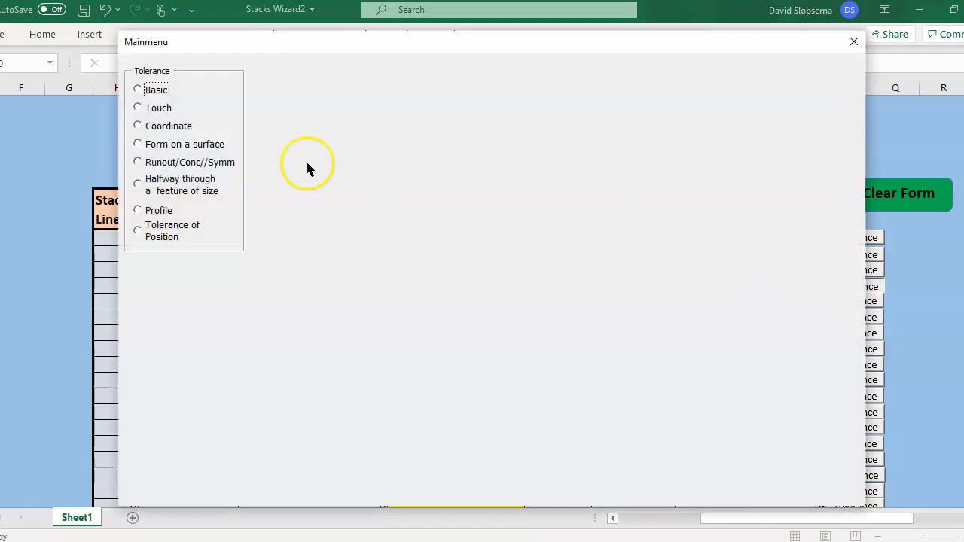
click(136, 185)
click(366, 268)
click(562, 249)
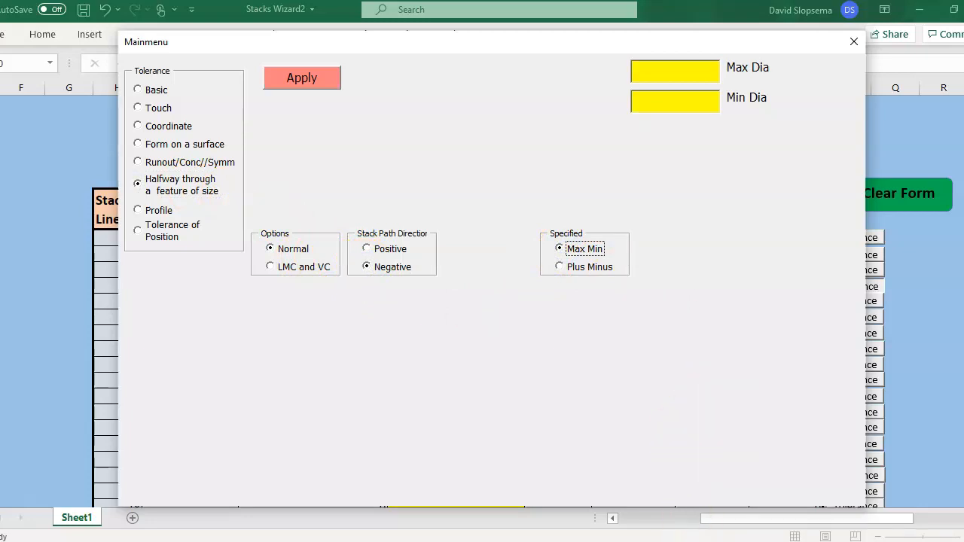
Look up the smallest diameter limits on the Runout slide, and apply max diameter 10.5 and min diameter 10.1 to line 4 in Excel.
click(737, 476)
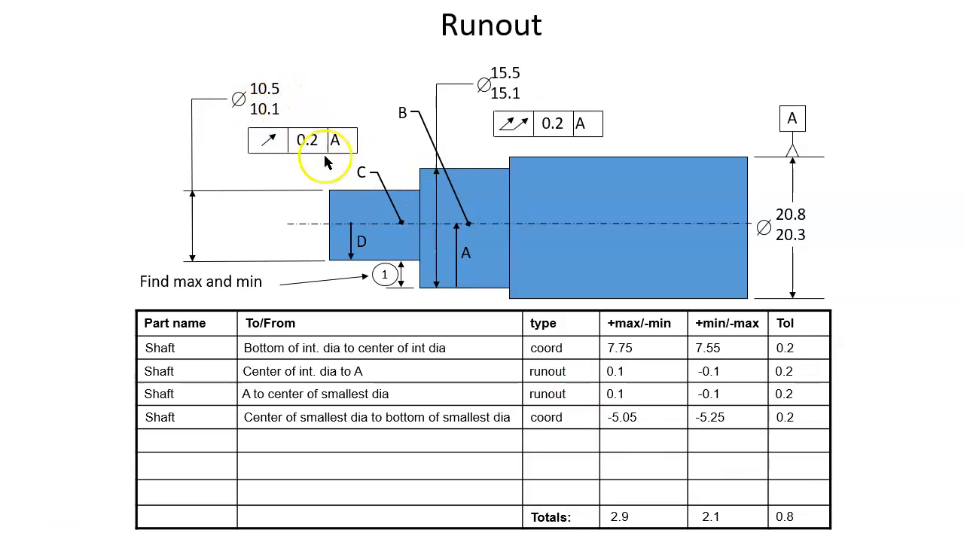
key(super)
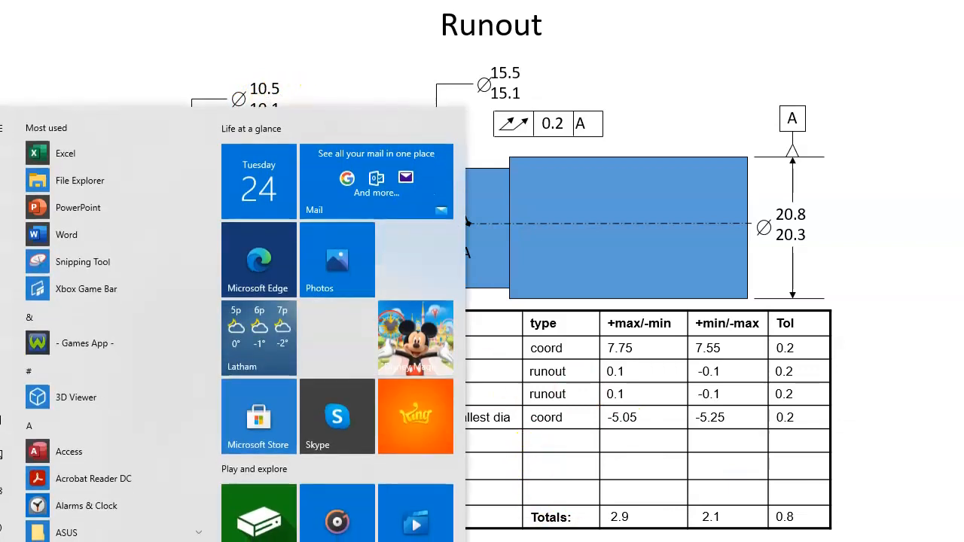
click(588, 540)
click(658, 70)
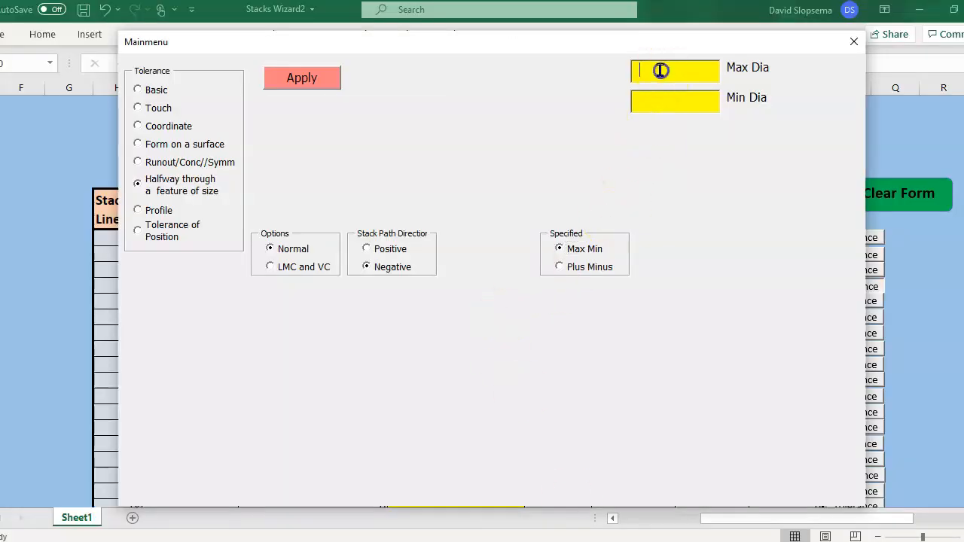
text(10.5)
click(301, 77)
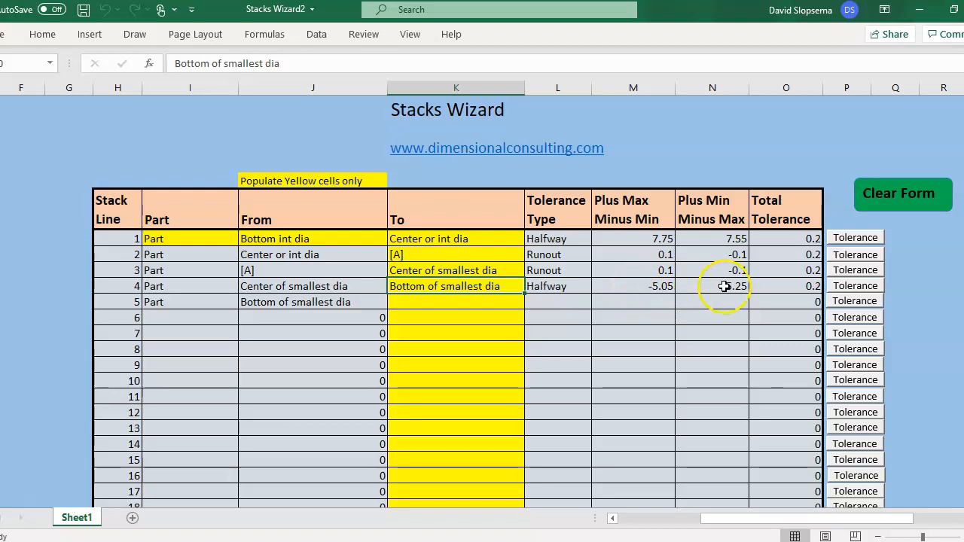
Check the stack's totals against the Runout slide in PowerPoint, and advance the slide show to the Adjacent example.
scroll(723, 286, down, 10)
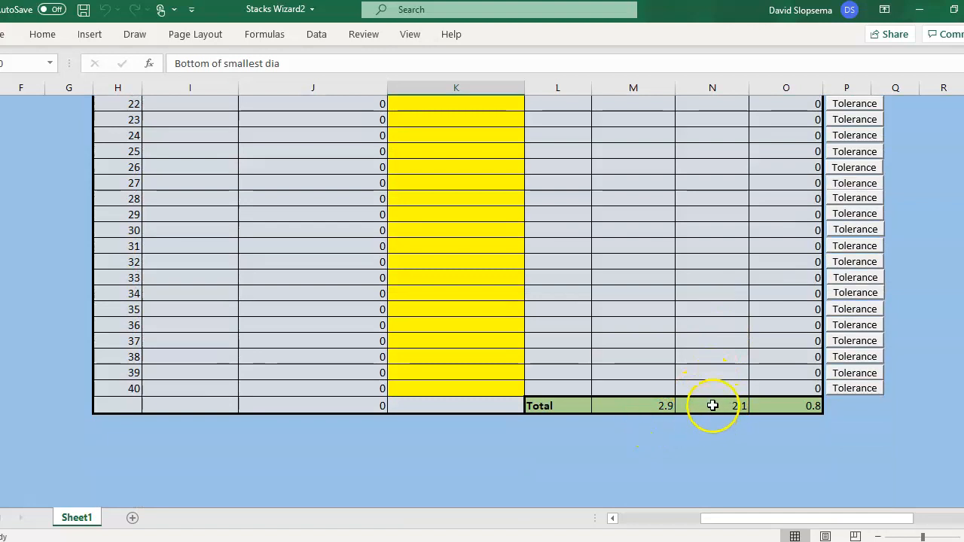
scroll(712, 395, up, 10)
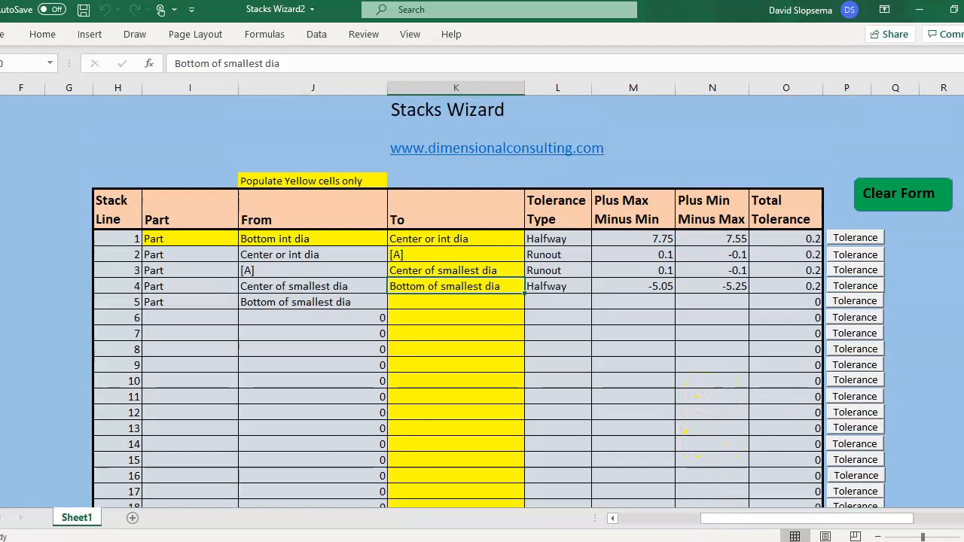
click(723, 490)
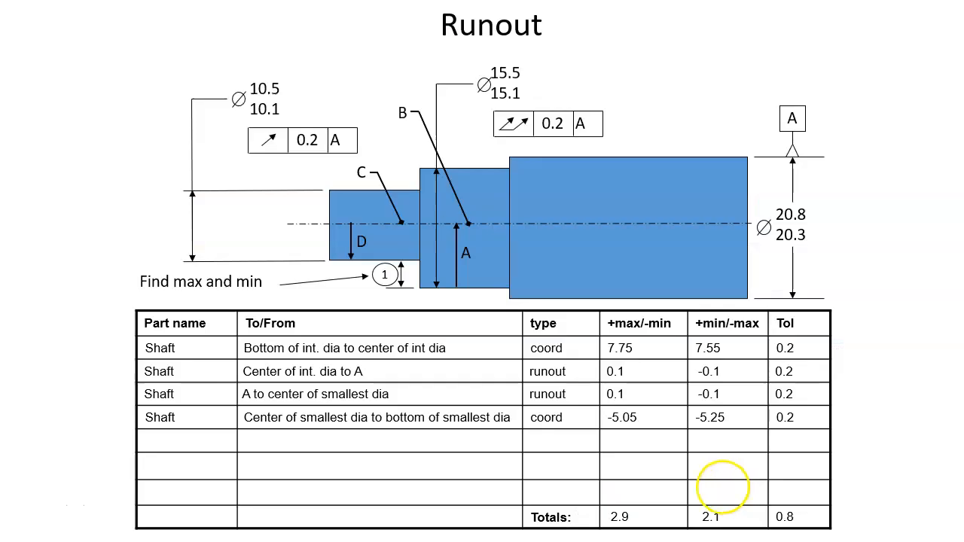
click(877, 285)
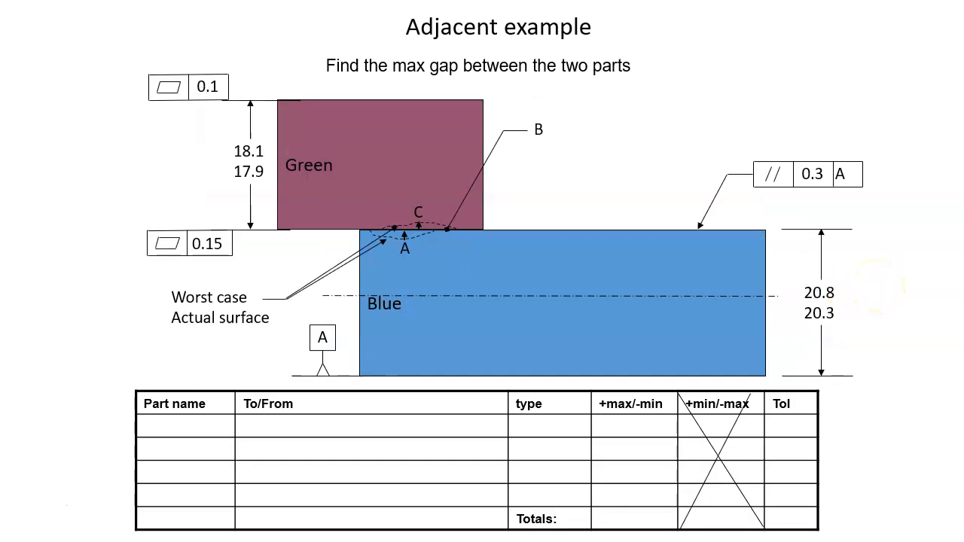
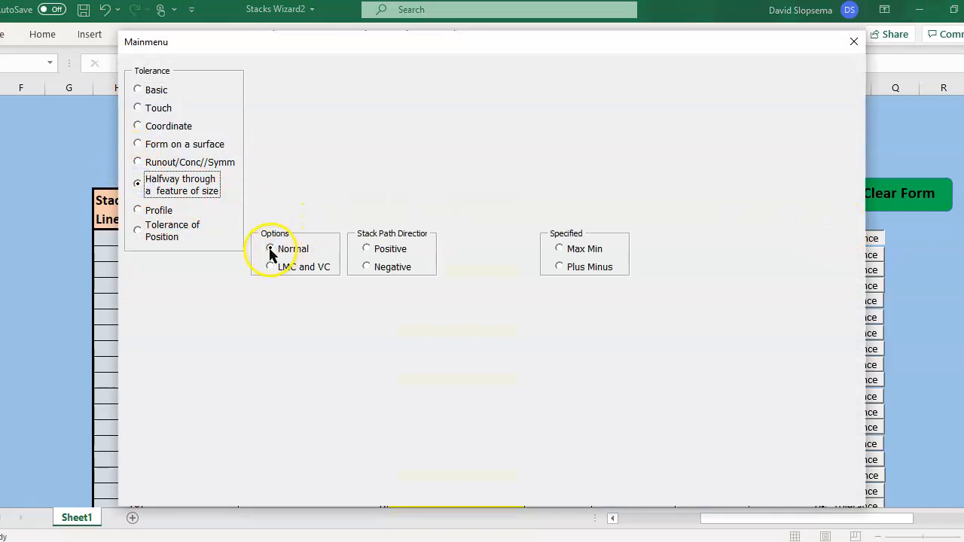
Apply line 1's halfway tolerance with Positive direction and Max Min limits of 16.2 and 15.8 from the Tolerance of Position RFS slide in PowerPoint.
click(371, 251)
click(560, 249)
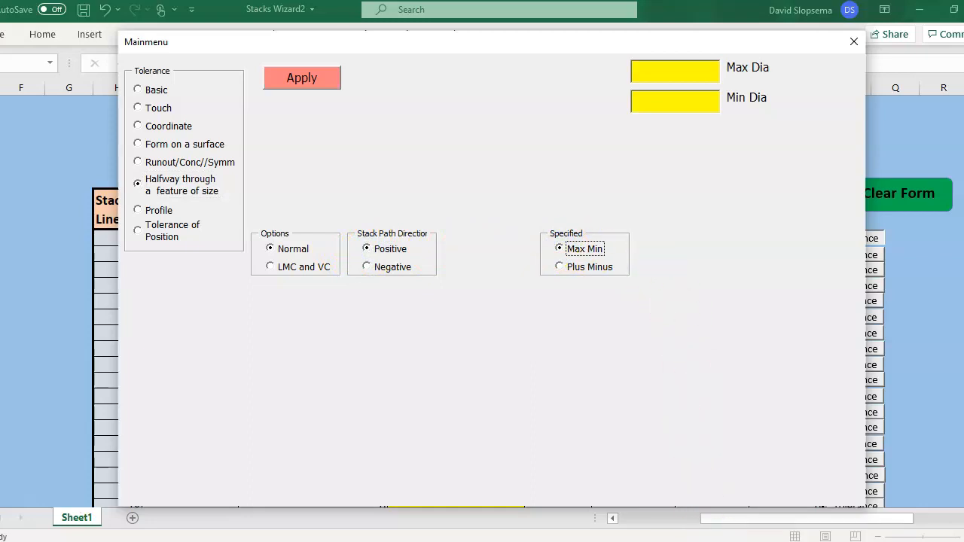
mouse_move(706, 537)
click(759, 490)
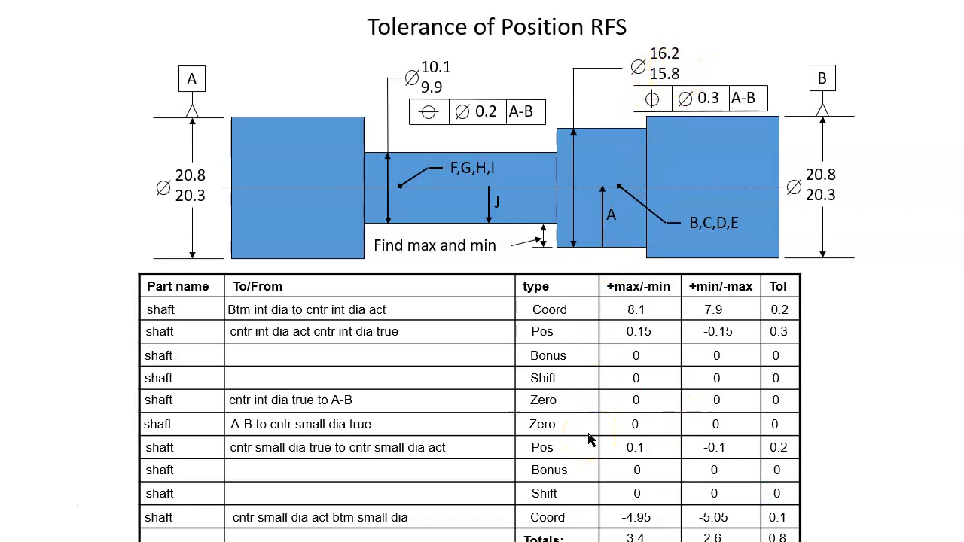
key(super)
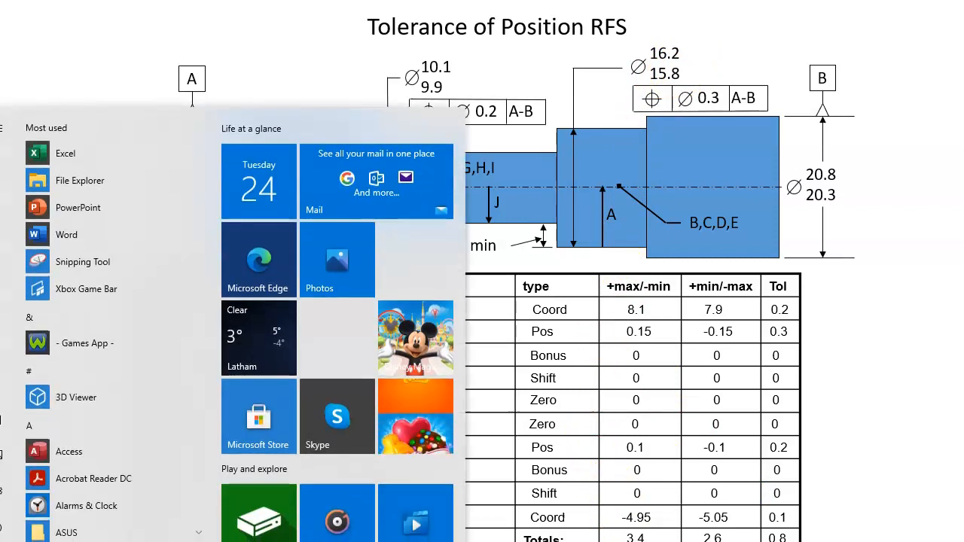
click(594, 541)
click(675, 75)
text(15.8)
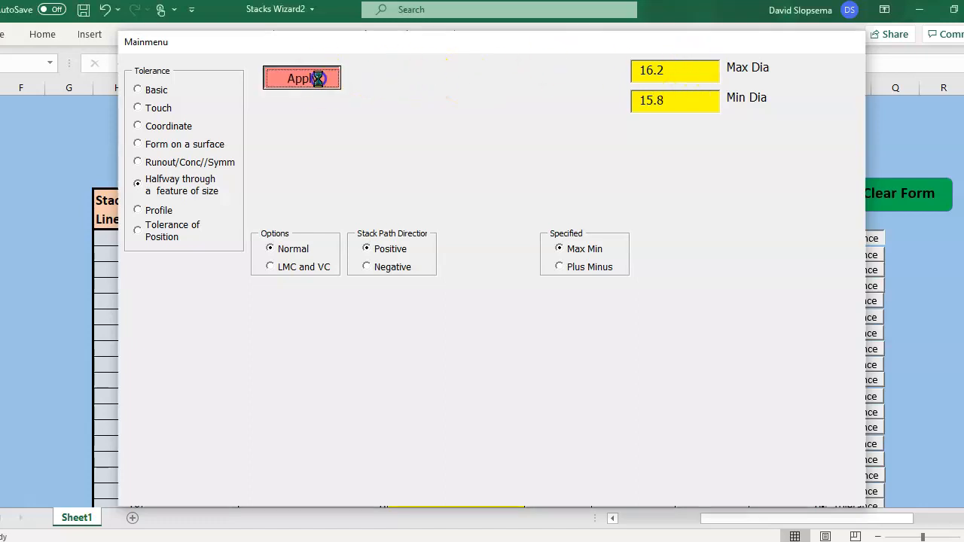
click(318, 78)
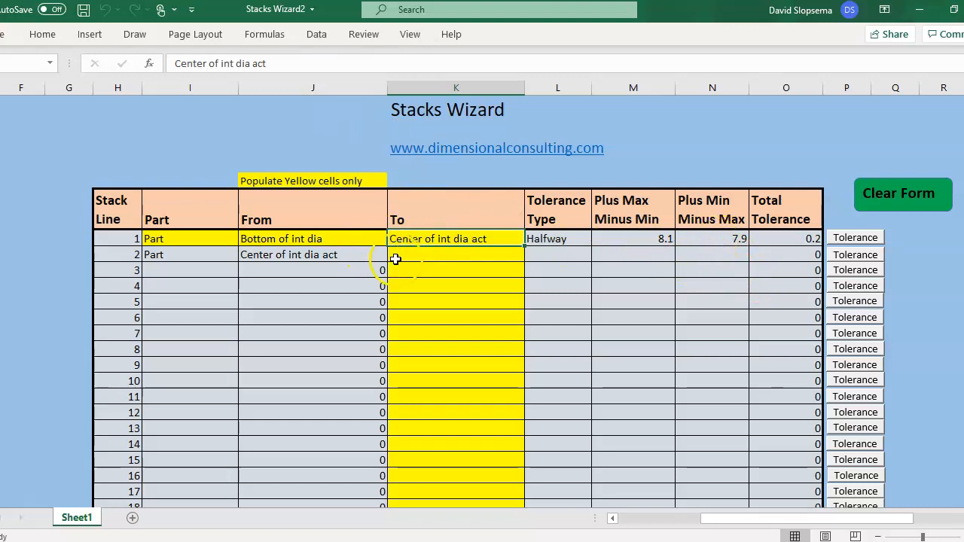
Enter "Center of int dia true" as line 2's To feature and choose Tolerance of Position with RFS and RMB or simult req.
click(430, 255)
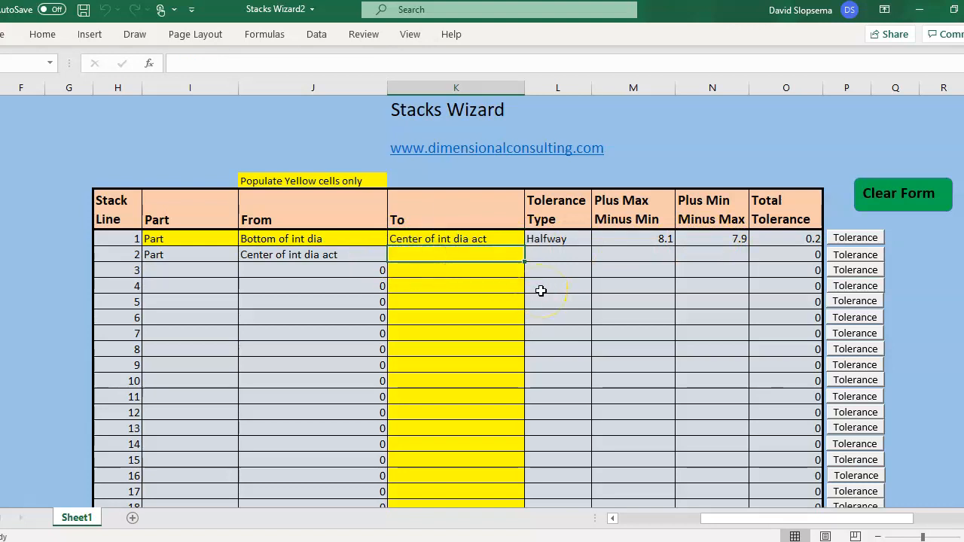
text(Center of int)
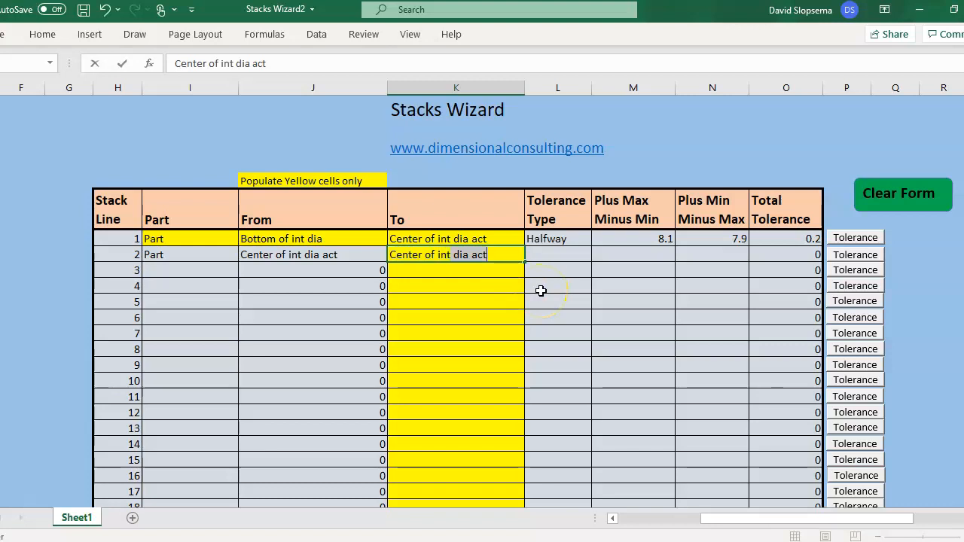
text( dia true)
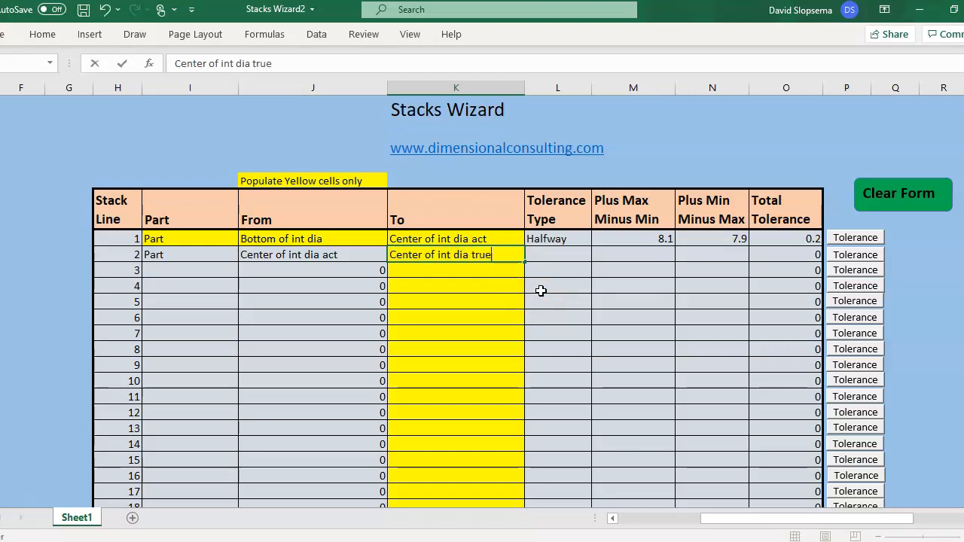
click(855, 256)
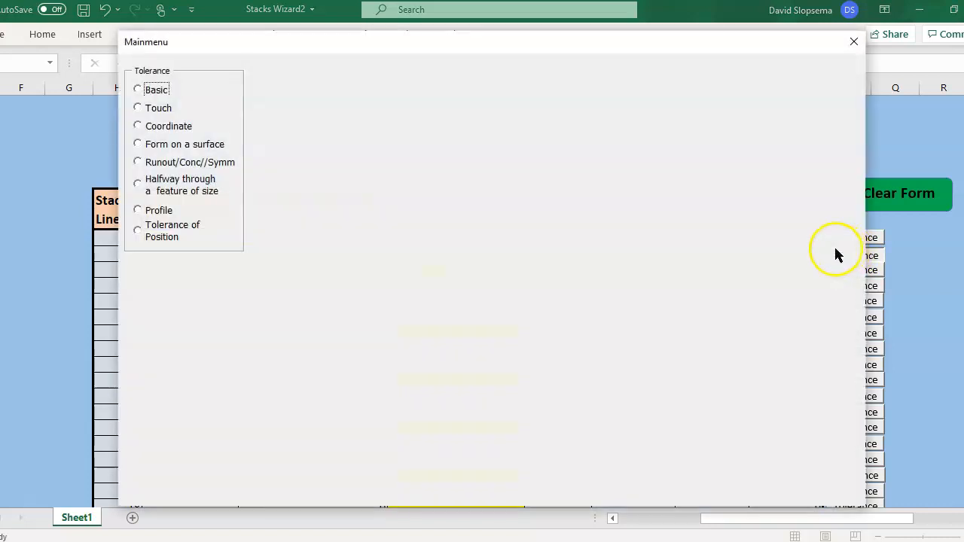
click(138, 230)
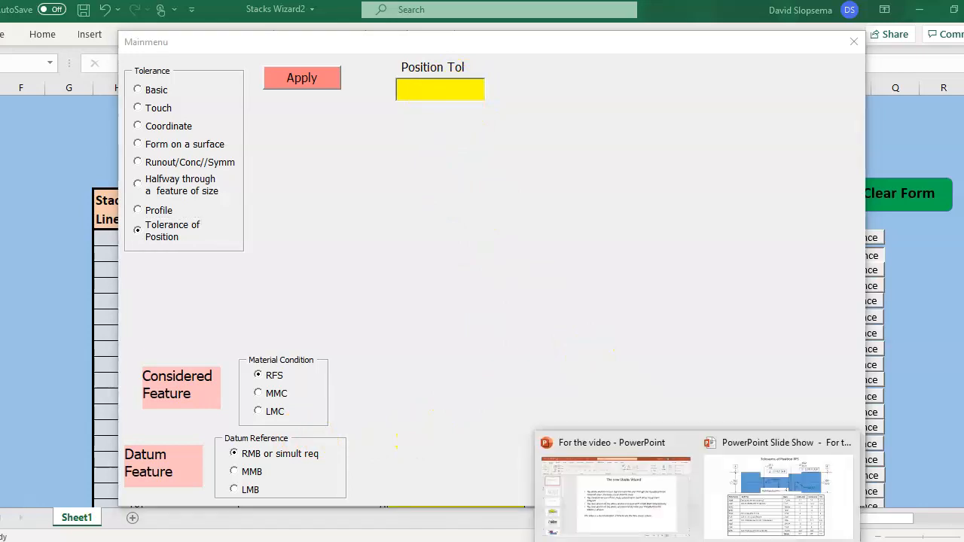
Look up the intermediate diameter's position tolerance on the PowerPoint slide, and apply a position tolerance of 3 to line 2 in Excel.
click(751, 497)
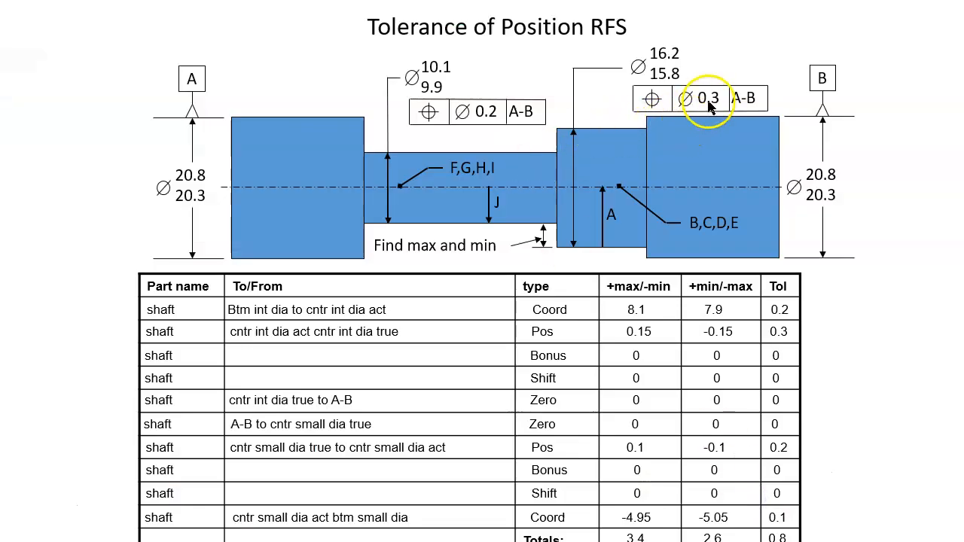
key(super)
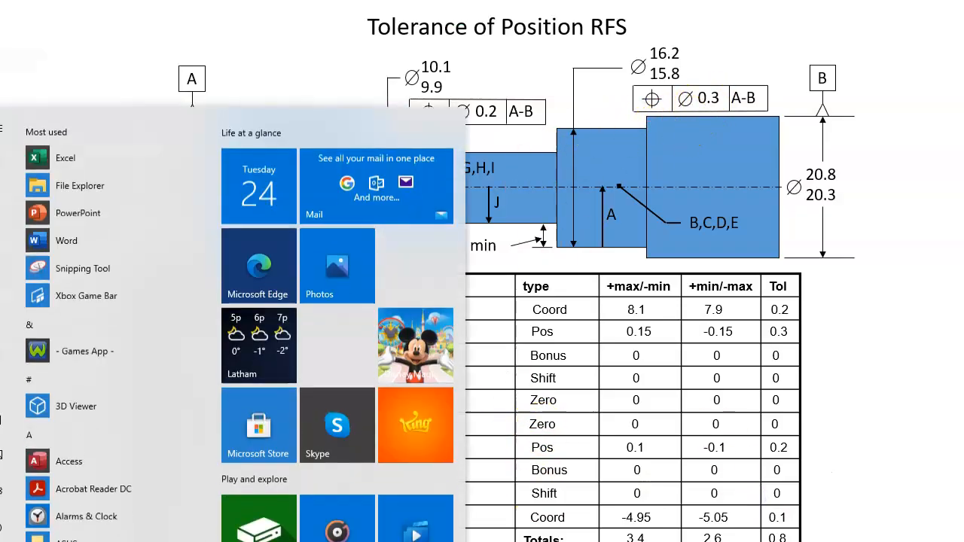
click(517, 539)
click(449, 89)
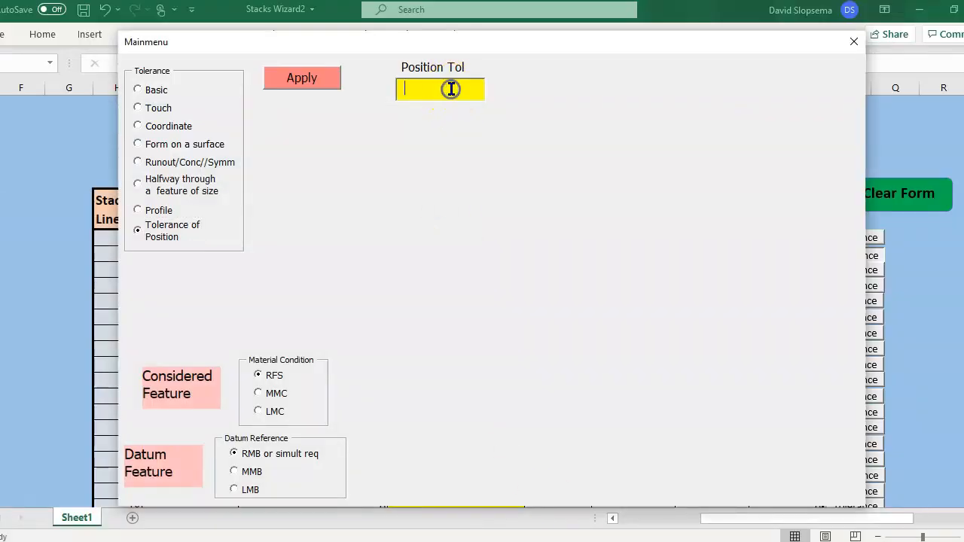
text(03)
click(301, 79)
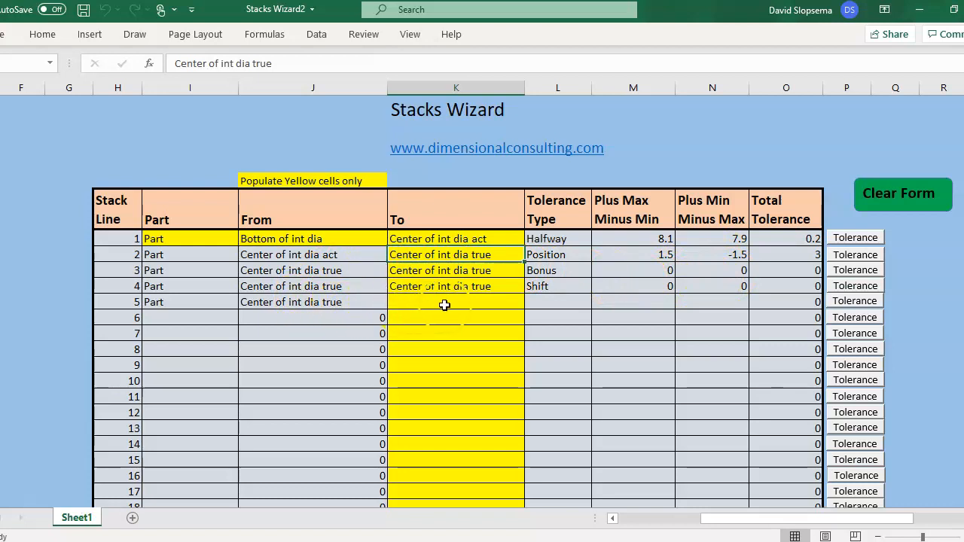
Enter "[A-B]" as line 5's To feature and apply a Basic dimension of 0.
click(474, 302)
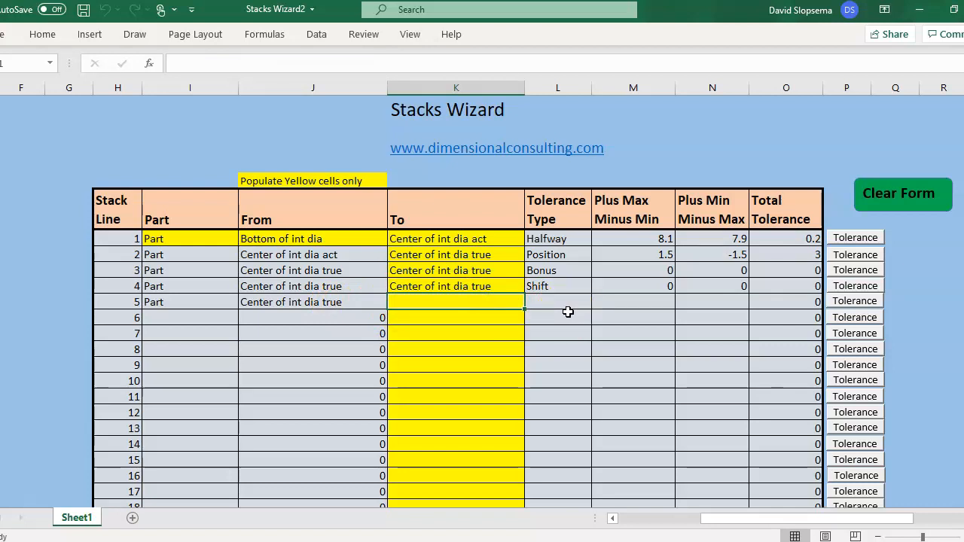
text([A-B)
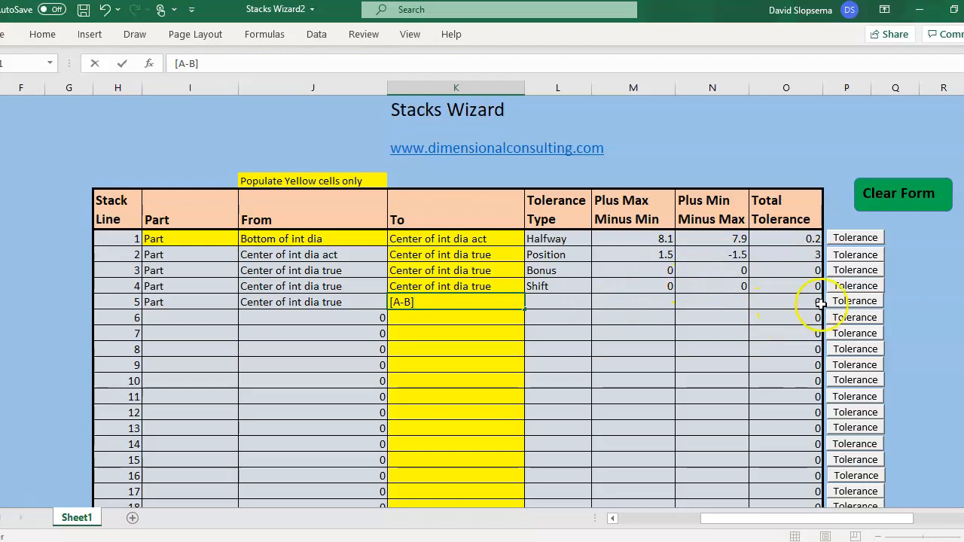
click(857, 302)
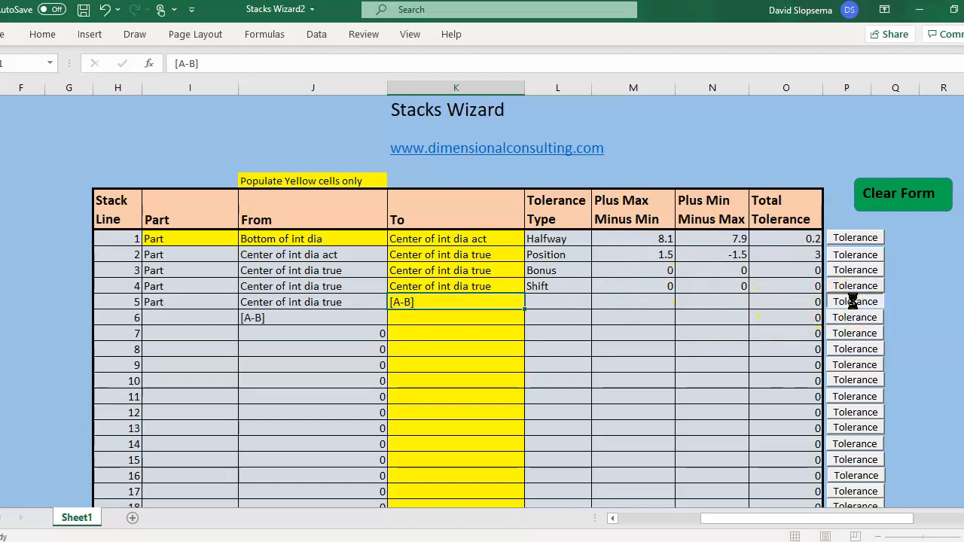
click(855, 301)
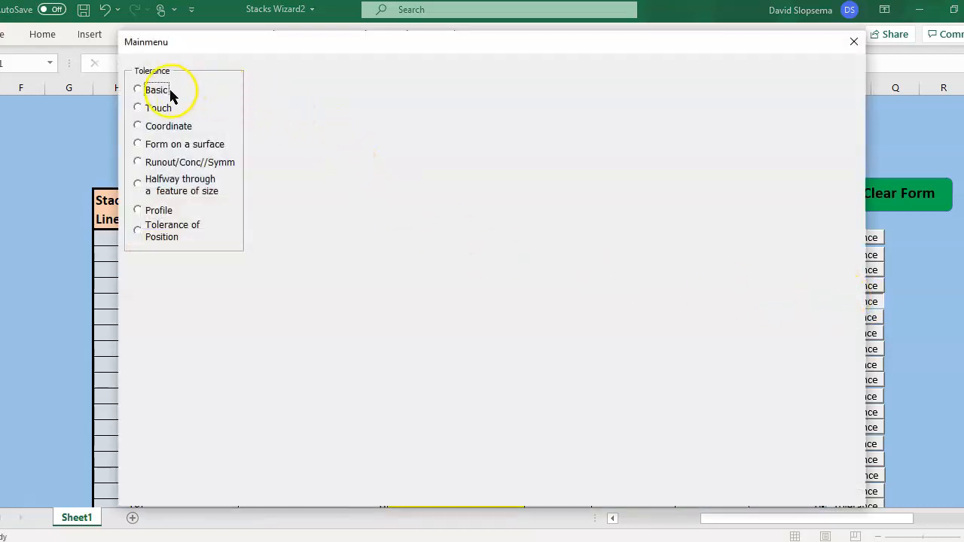
click(139, 90)
click(454, 89)
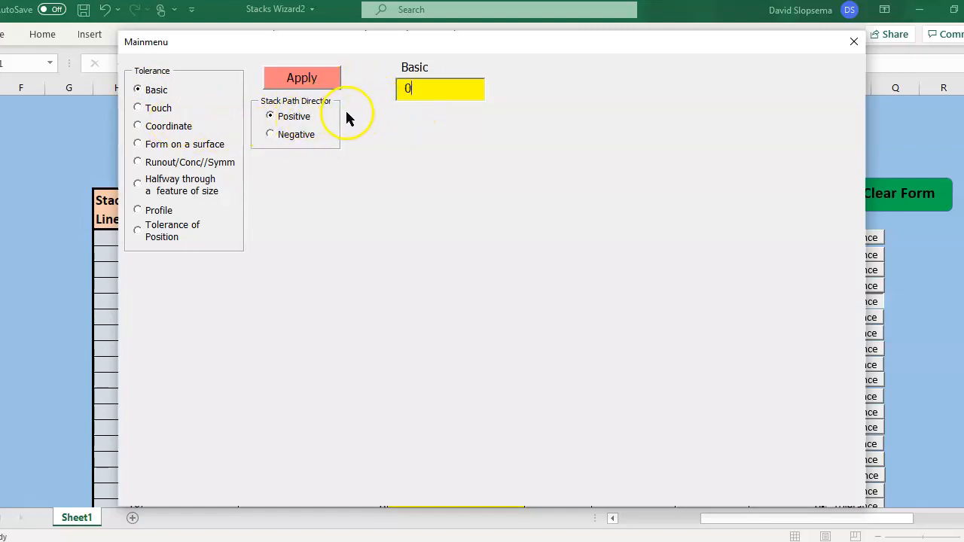
click(334, 79)
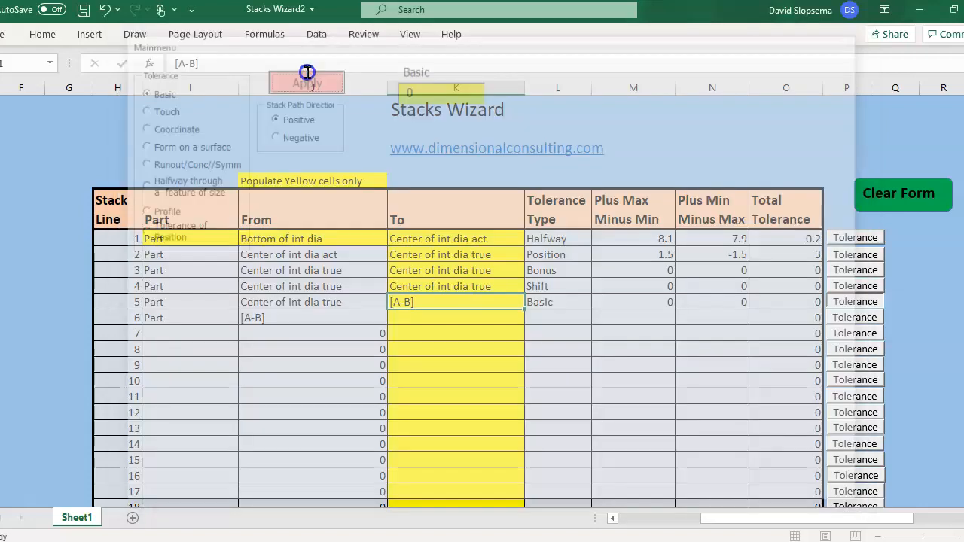
Enter "Center of small dia true" as line 6's To feature and apply a Basic dimension of 0.
click(453, 322)
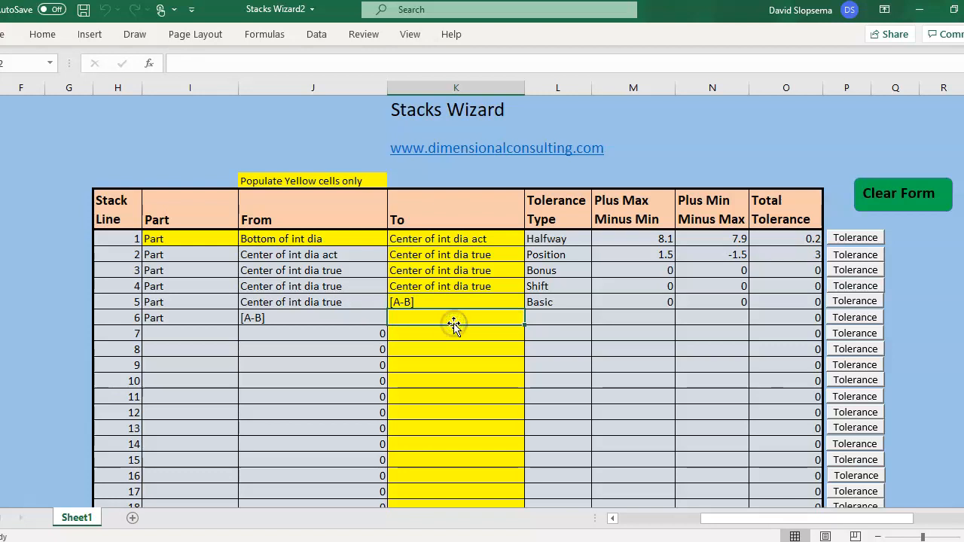
text(Center of small dia true)
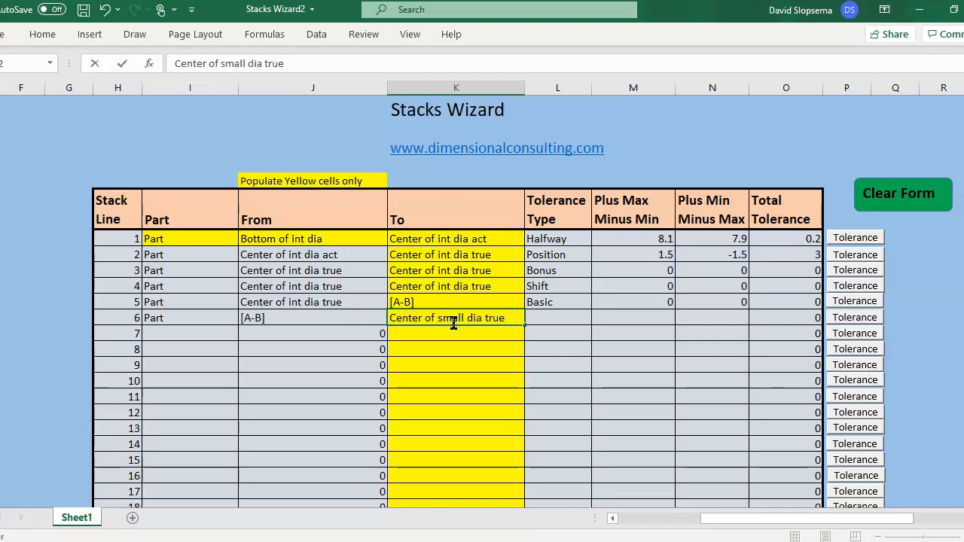
click(848, 318)
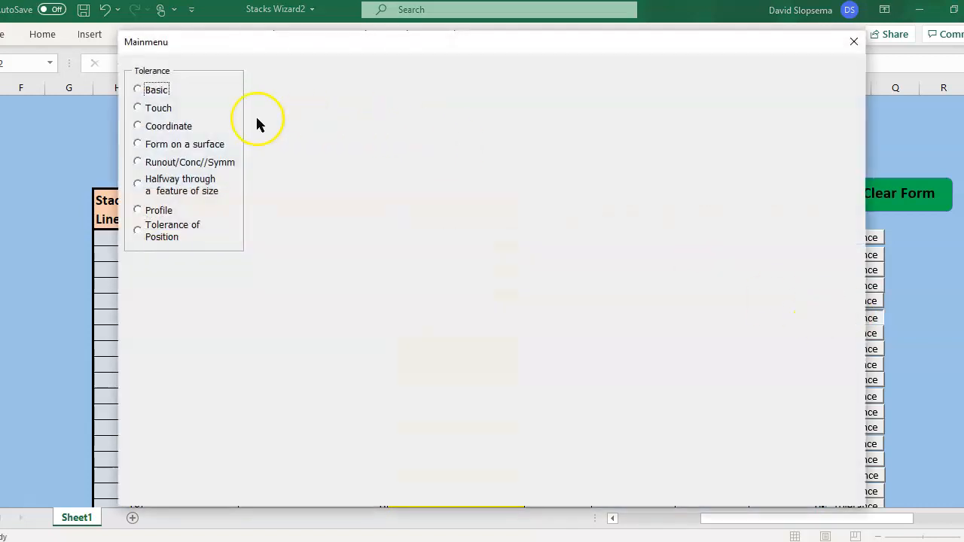
click(139, 90)
click(441, 87)
text(0)
click(323, 80)
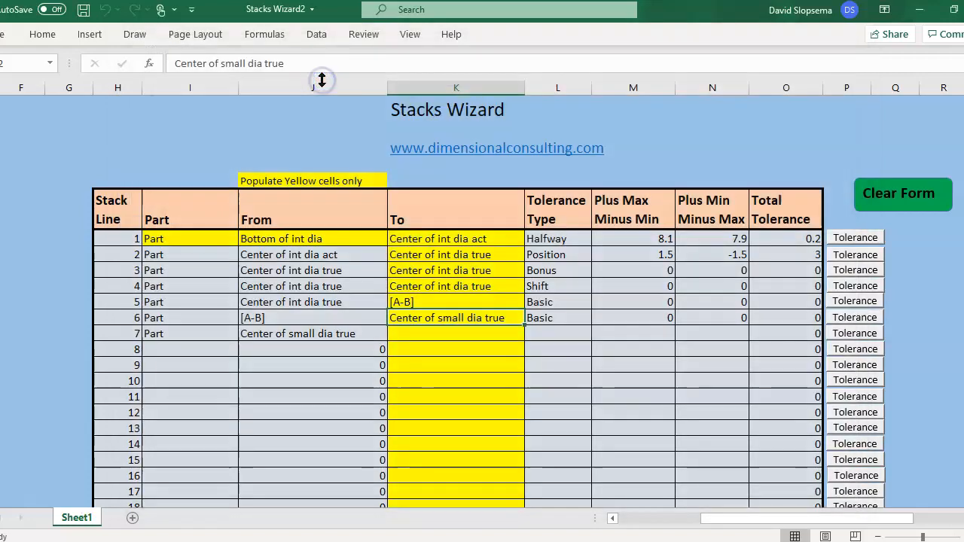
Enter "Center of small dia act" as line 7's To feature and choose Tolerance of Position for it.
click(430, 329)
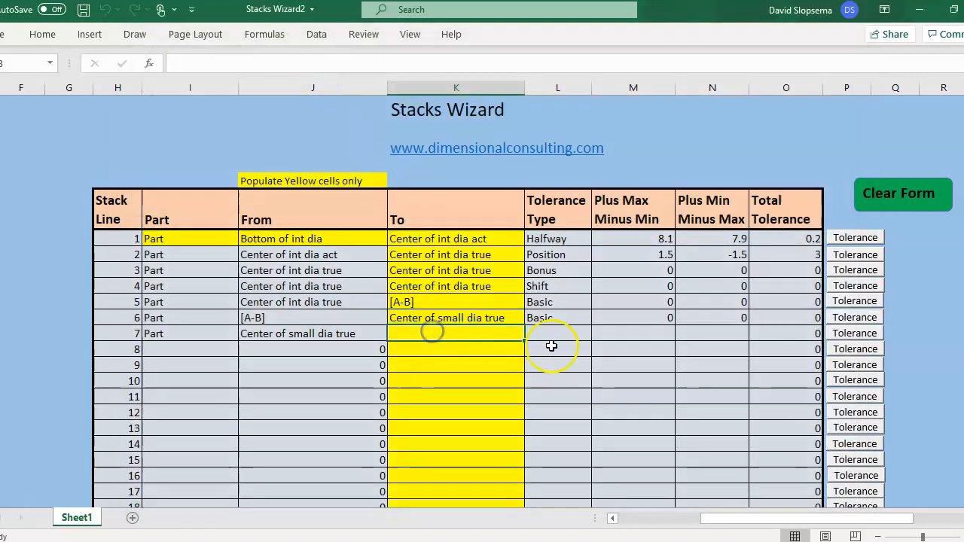
text(C)
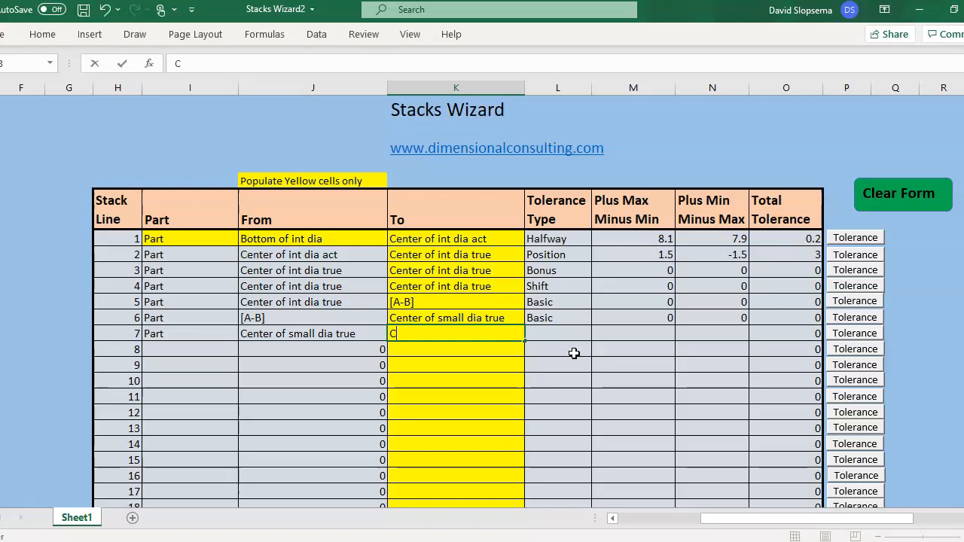
text(enter of sm)
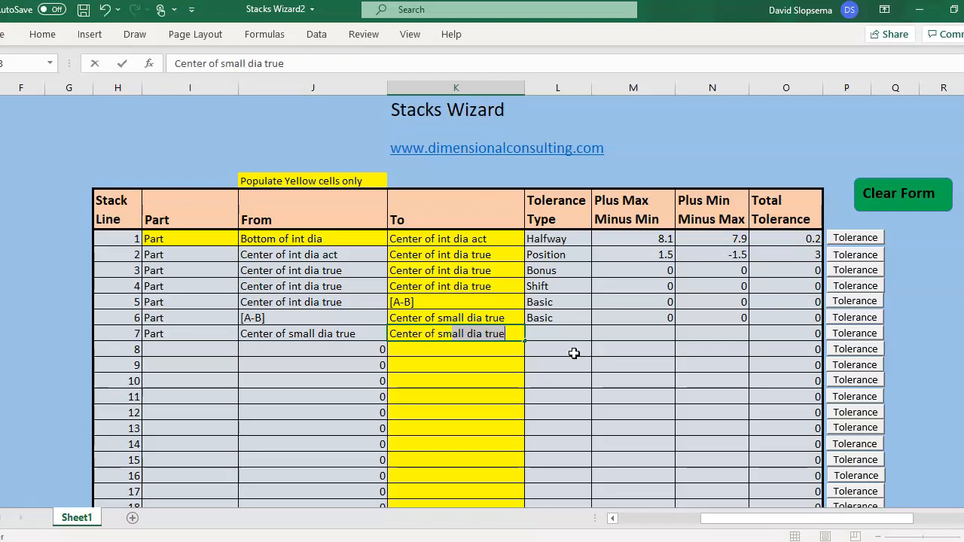
text(all dia act)
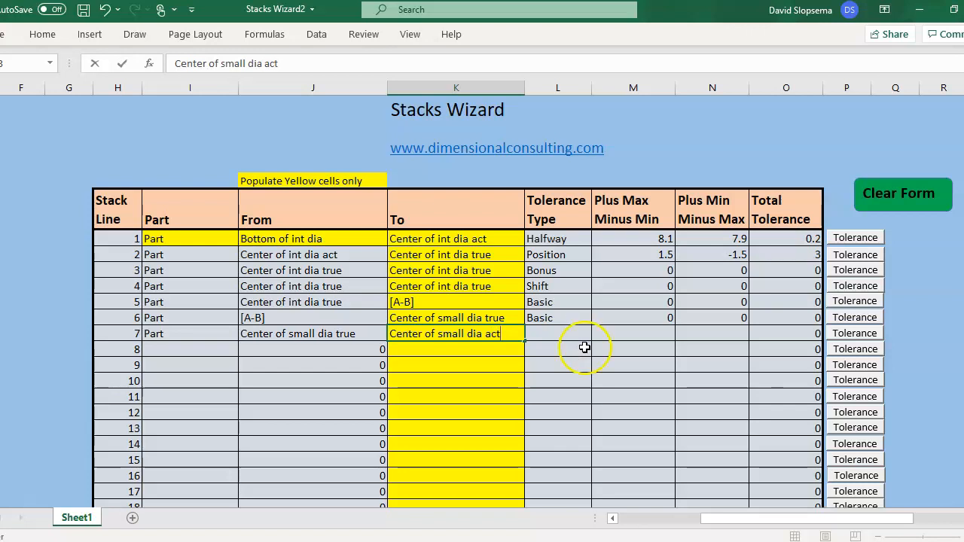
click(847, 333)
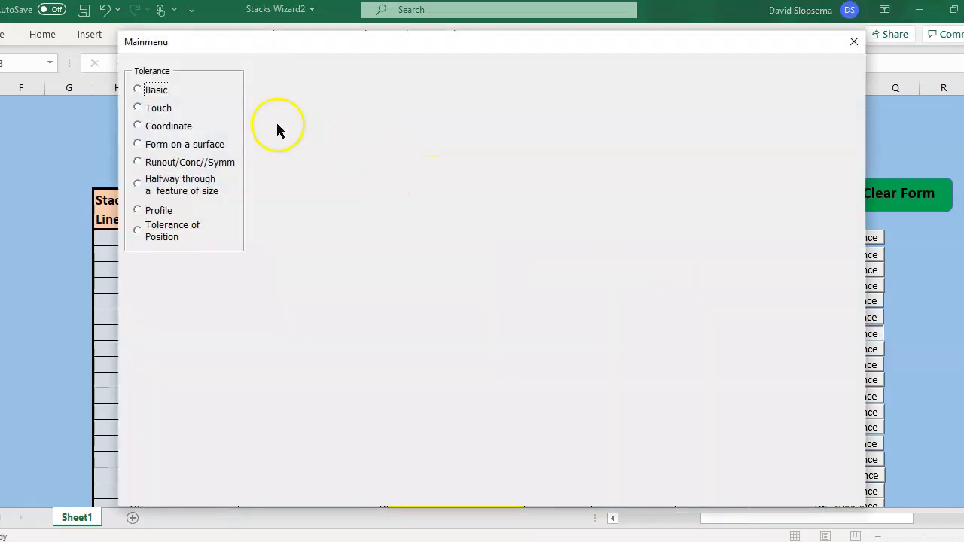
click(134, 229)
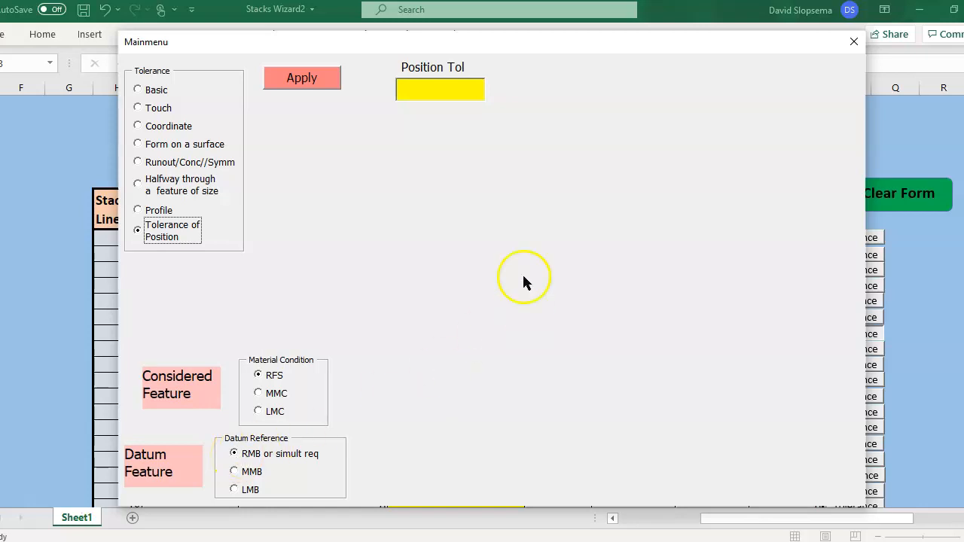
Look up the small diameter's position tolerance on the PowerPoint slide, and apply a position tolerance of 0.2 to line 7 in Excel.
mouse_move(701, 541)
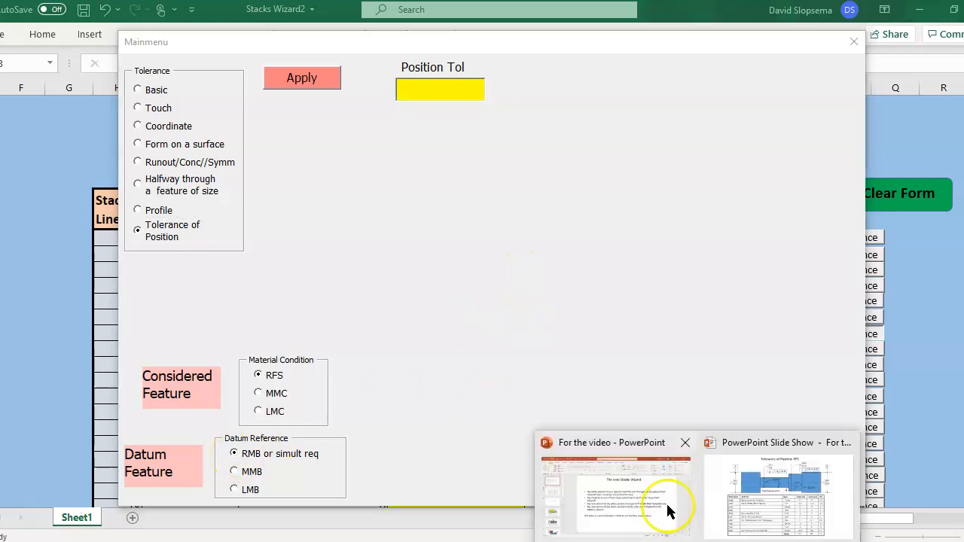
click(741, 491)
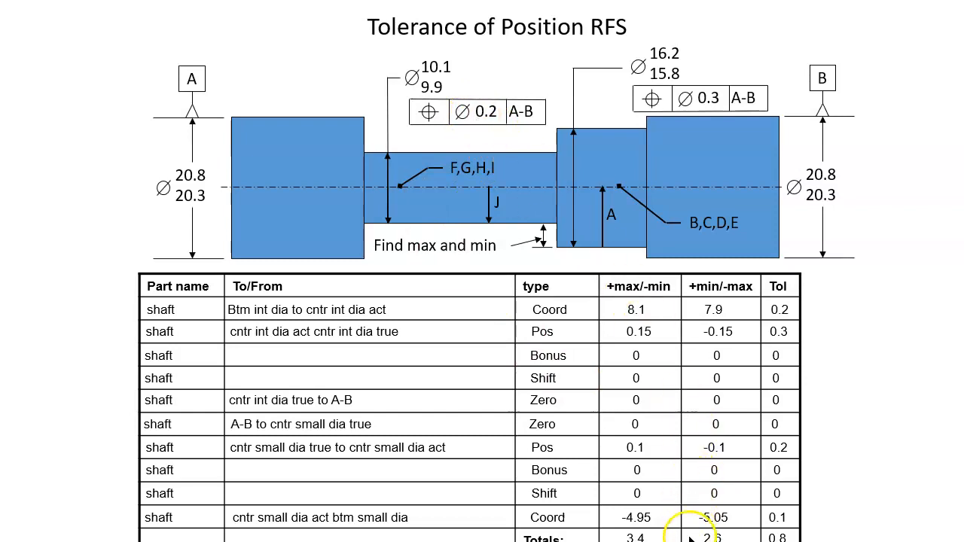
key(super)
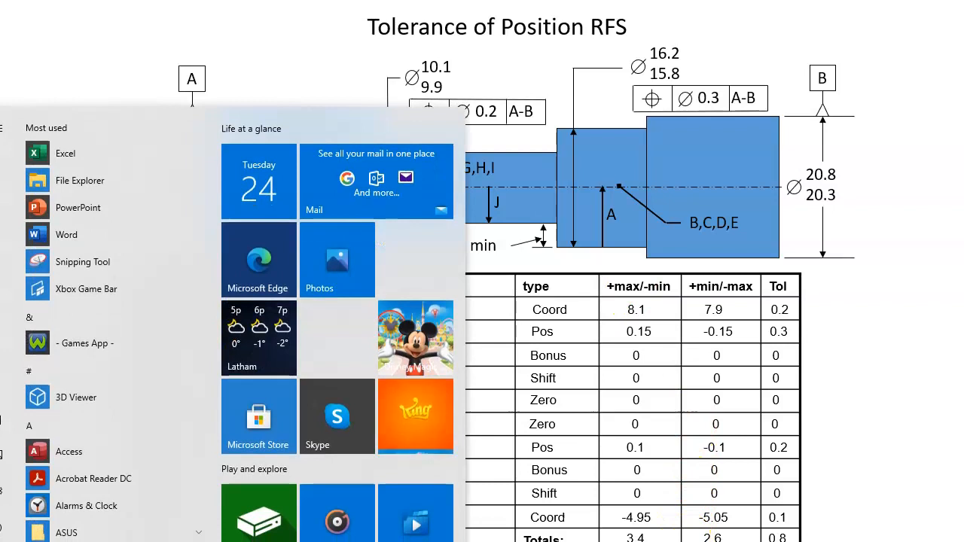
click(588, 541)
click(437, 86)
text(0)
click(316, 79)
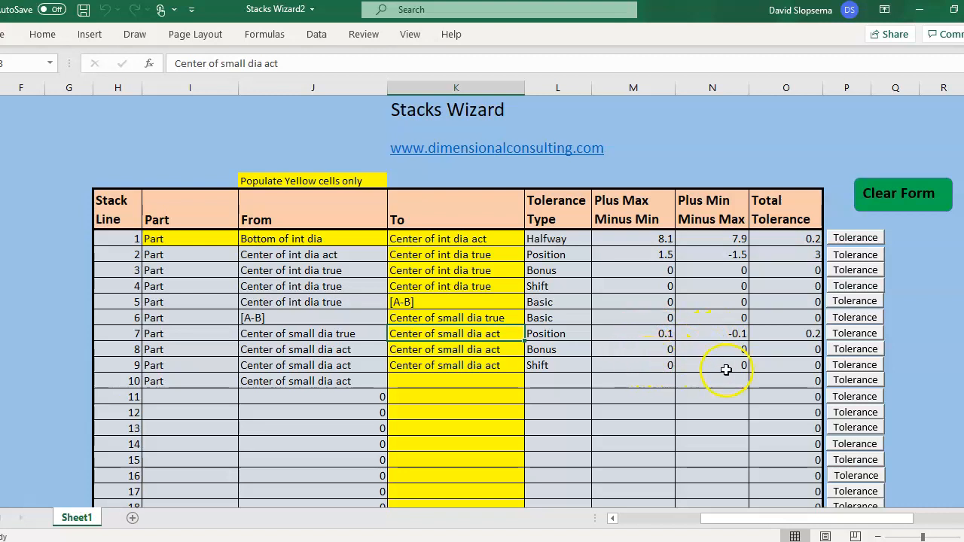
Enter "Bottom of small dia" as line 10's To feature and choose the halfway tolerance with Negative direction and Max Min limits.
click(434, 386)
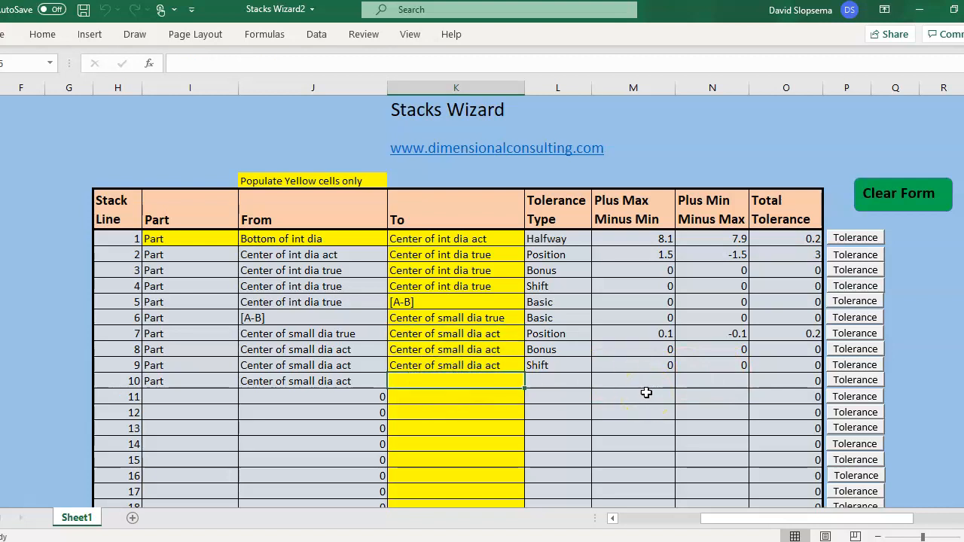
text(en)
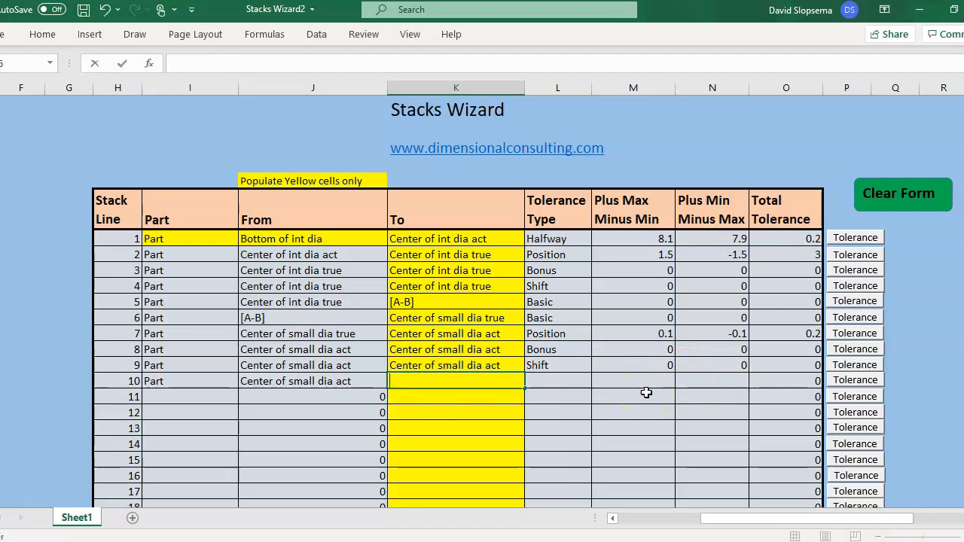
key(BackSpace)
key(BackSpace)
key(BackSpace)
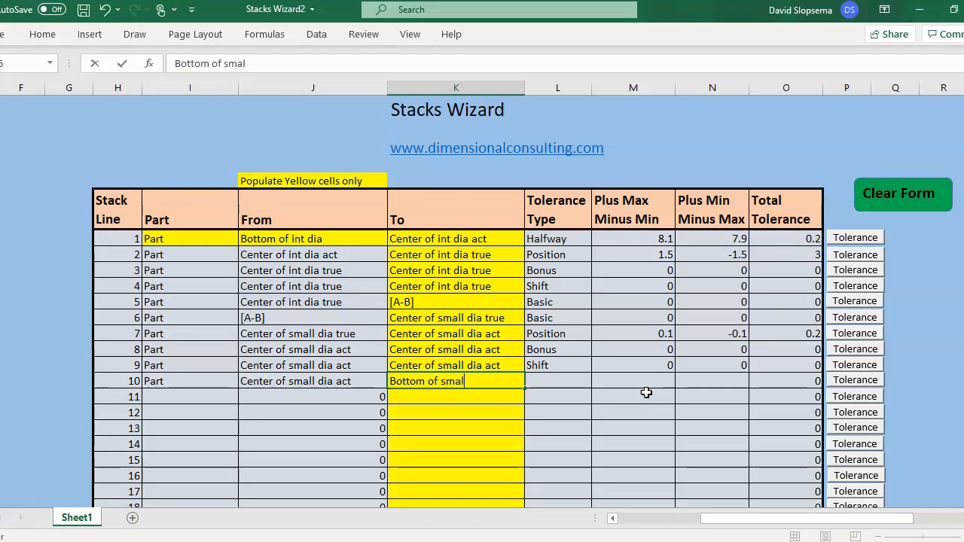
click(852, 380)
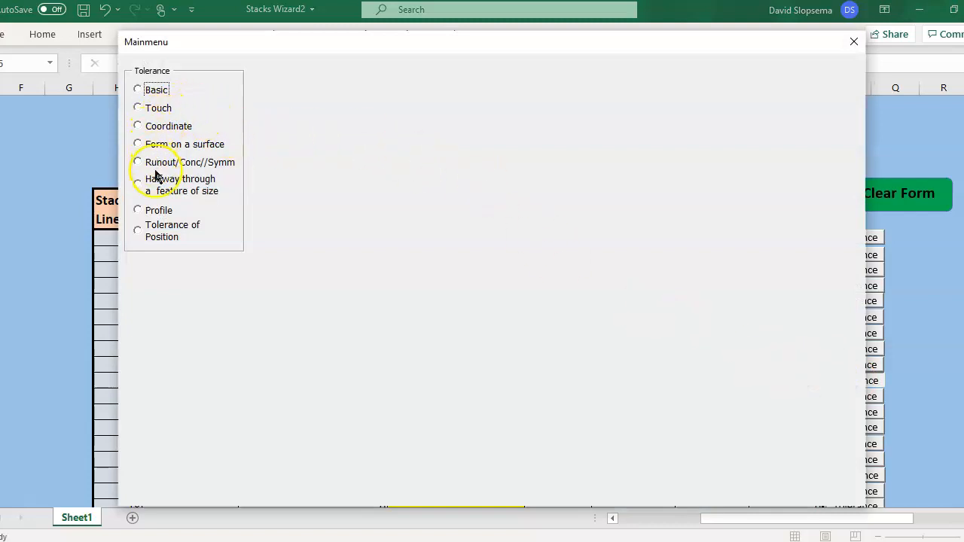
click(149, 186)
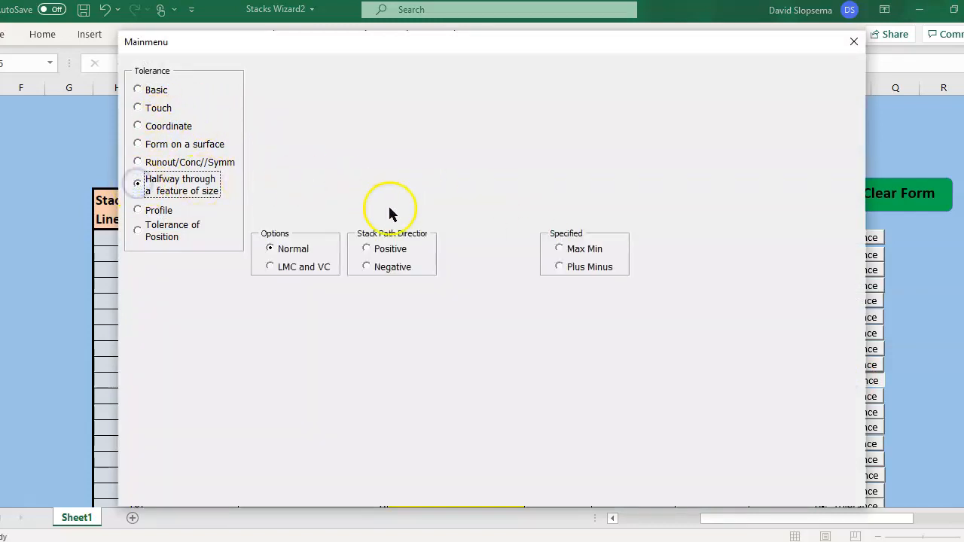
click(367, 266)
click(558, 249)
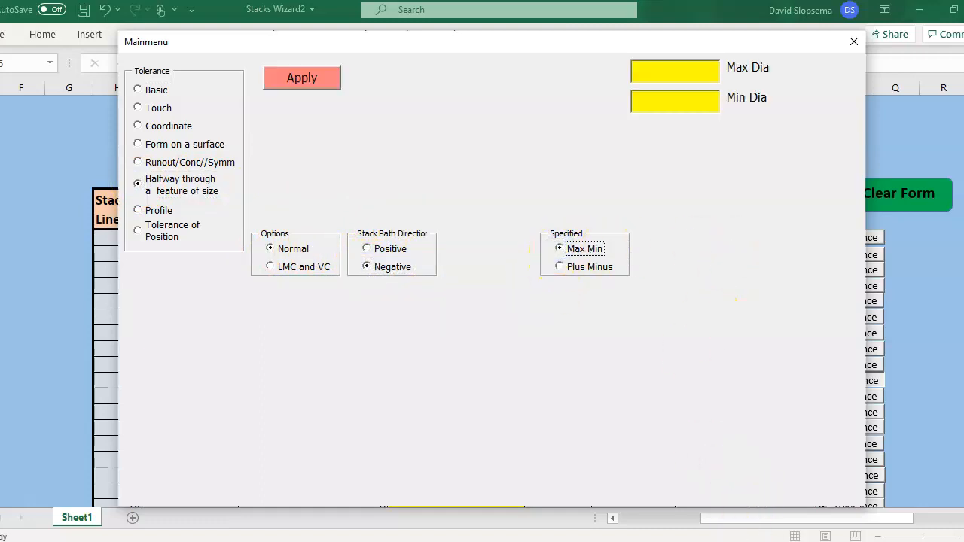
Look up the small diameter limits in PowerPoint, apply max diameter 10.1 and min diameter 9.9 to line 10 in Excel, and view the totals.
click(641, 490)
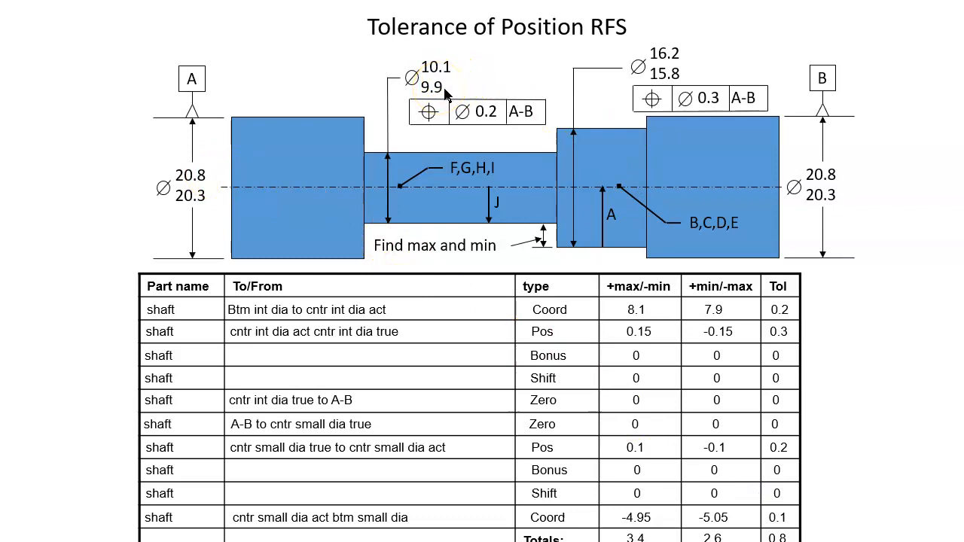
key(super)
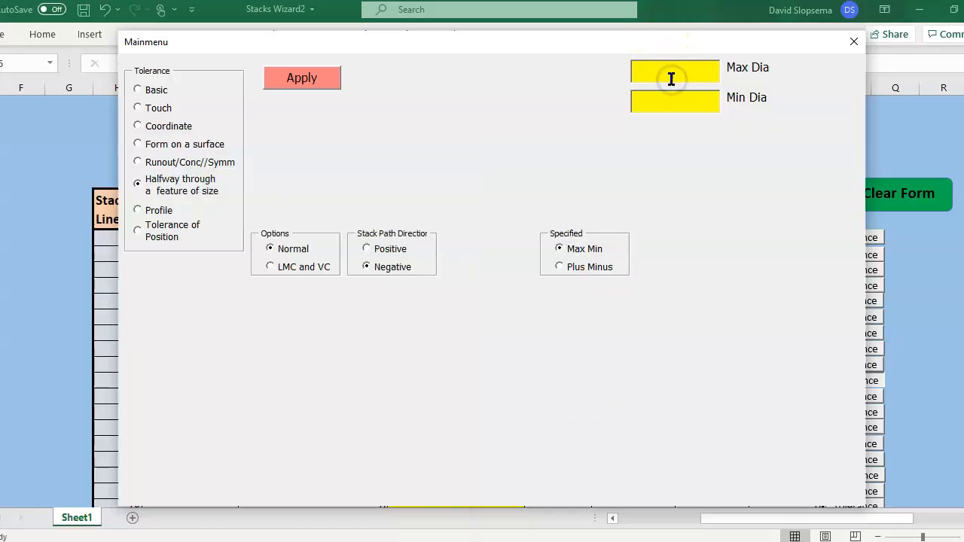
click(671, 78)
text(10.1)
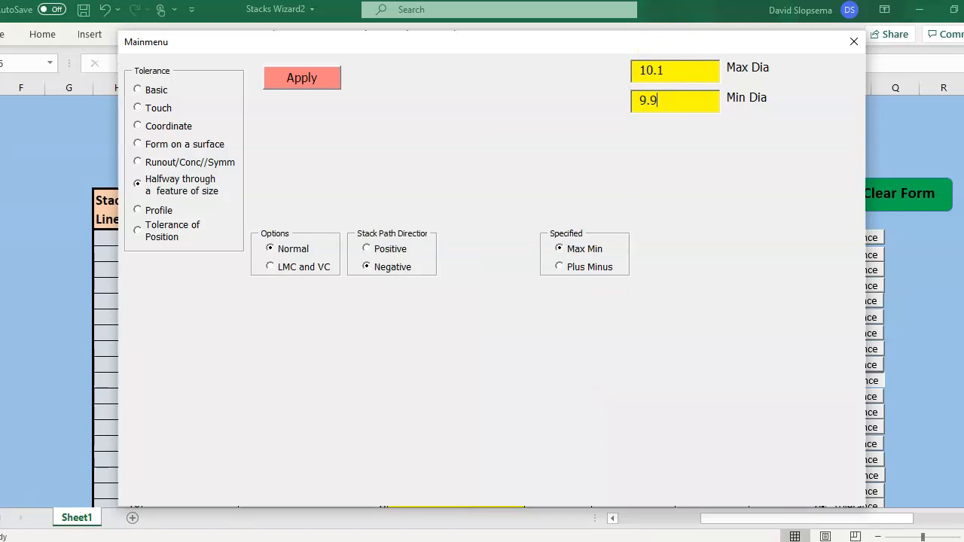
click(326, 78)
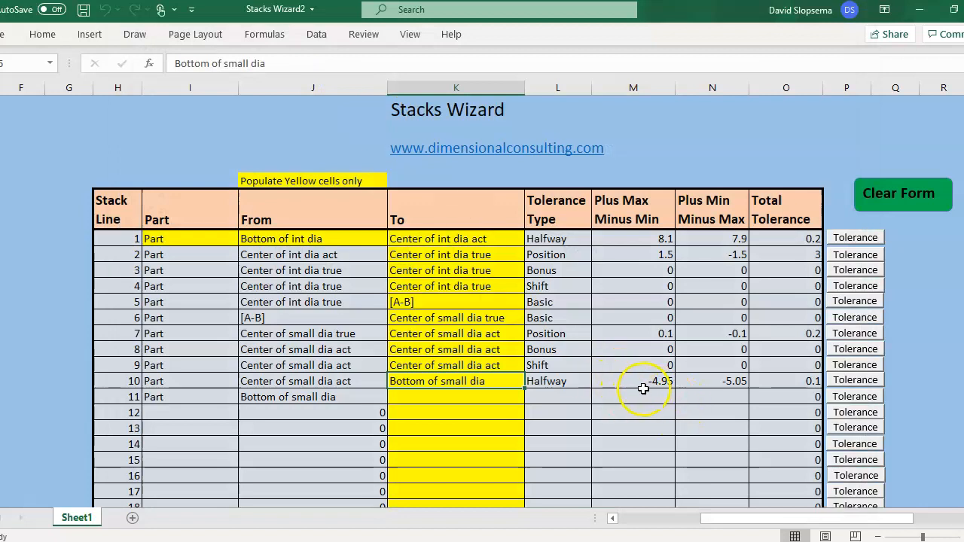
scroll(707, 386, down, 10)
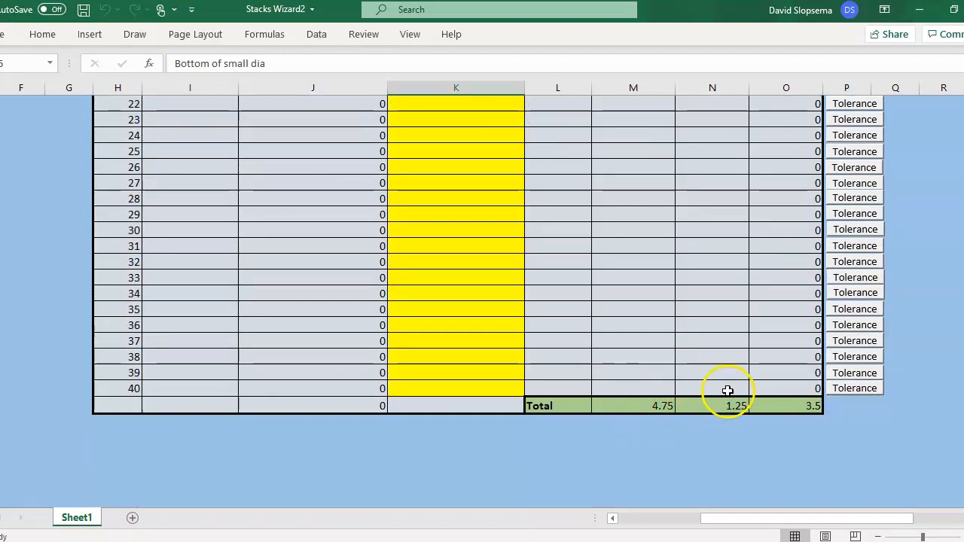
Review the finished stack lines against the RFS slide in PowerPoint and advance to the Tolerance of Position MMC slide.
scroll(724, 391, up, 8)
scroll(727, 388, up, 1)
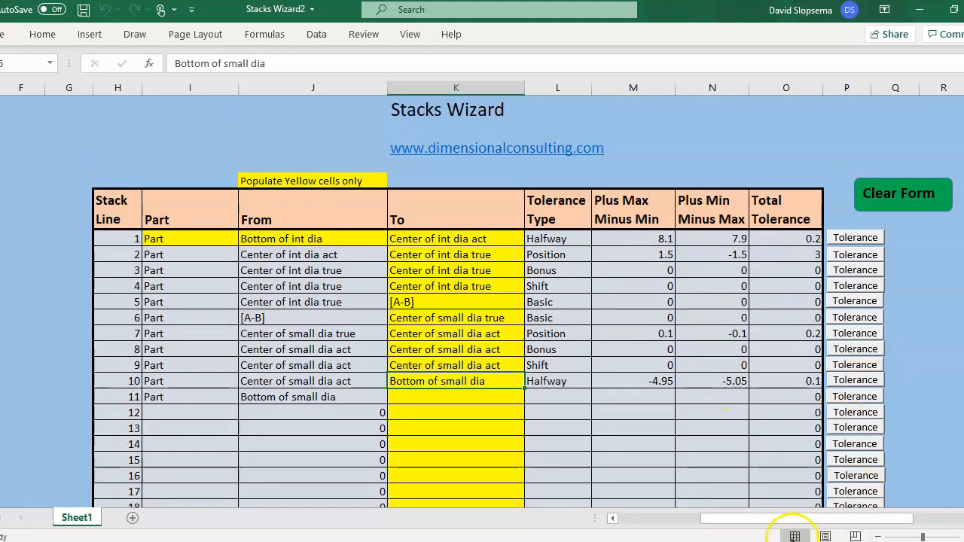
click(697, 541)
click(768, 511)
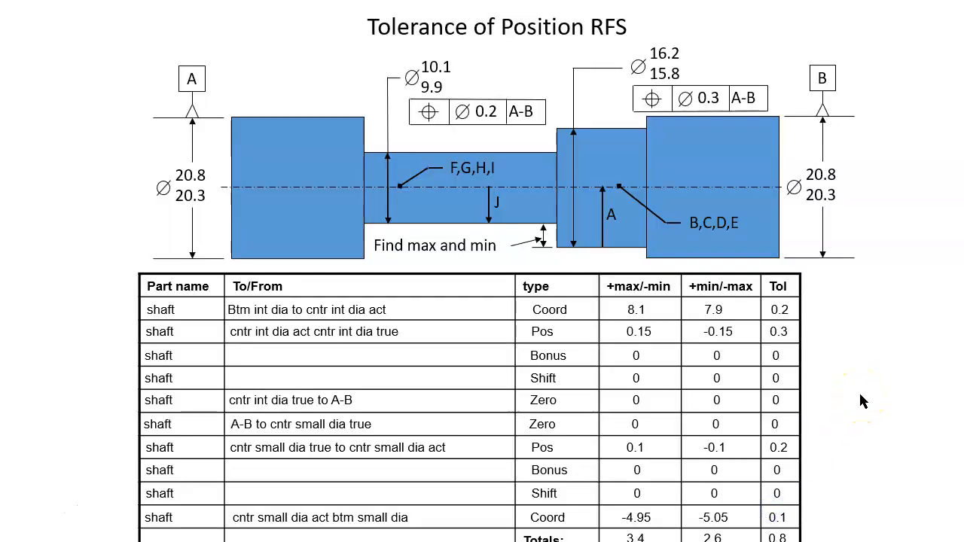
key(Right)
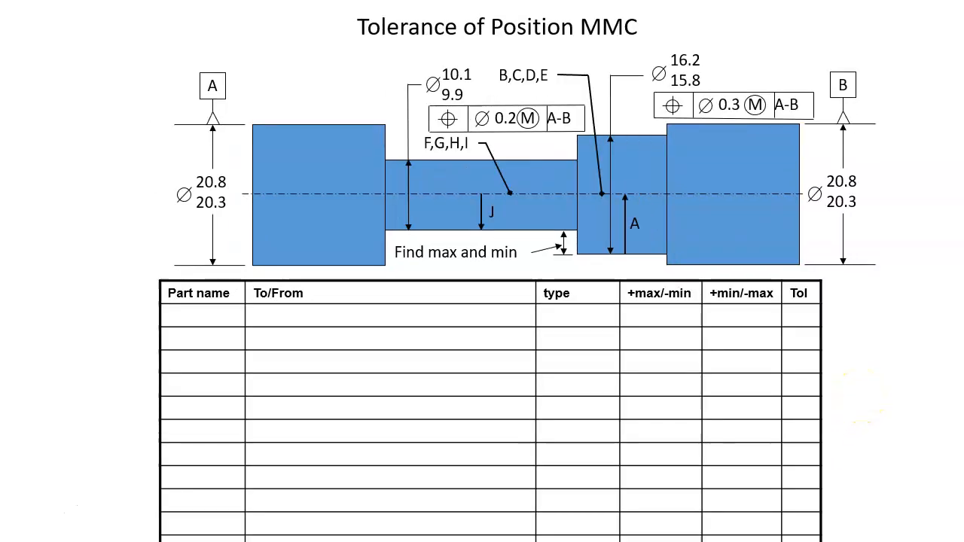
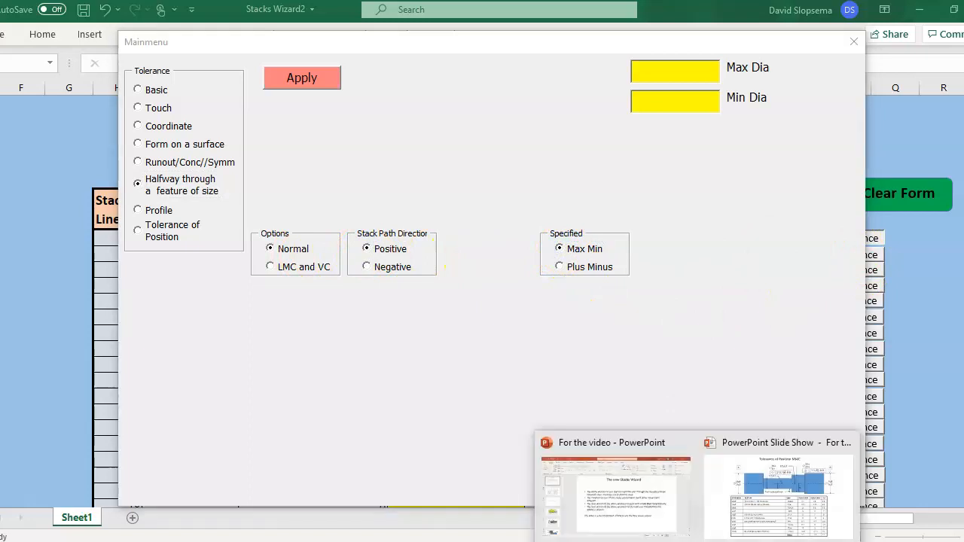
Look up the intermediate diameter limits on the PowerPoint slide, and apply max diameter 16.2 and min diameter 15.8 to line 1 in Excel.
click(756, 497)
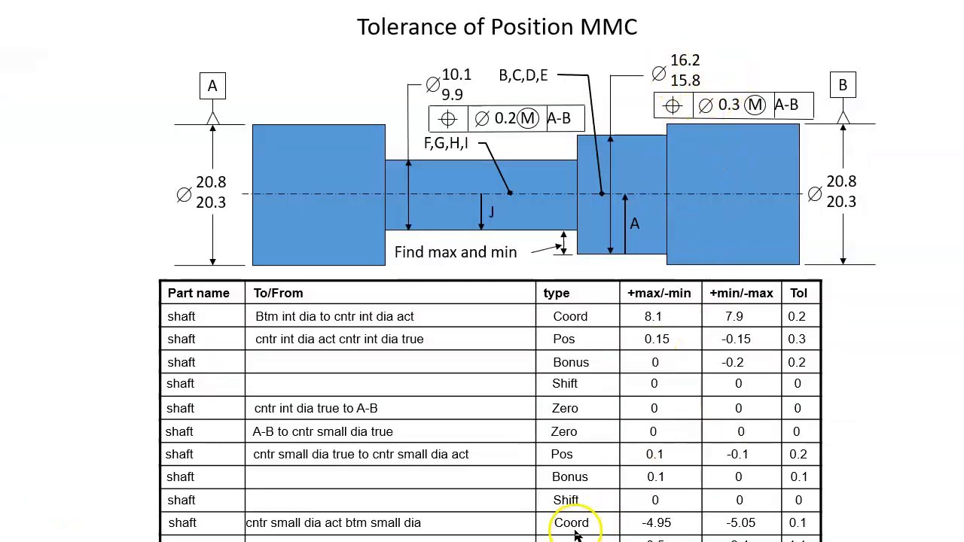
key(super)
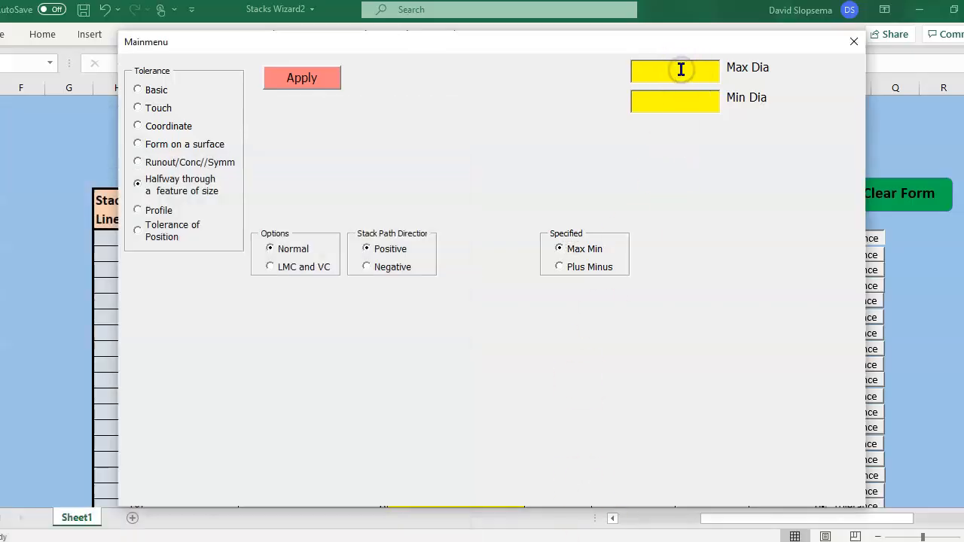
text(15.8)
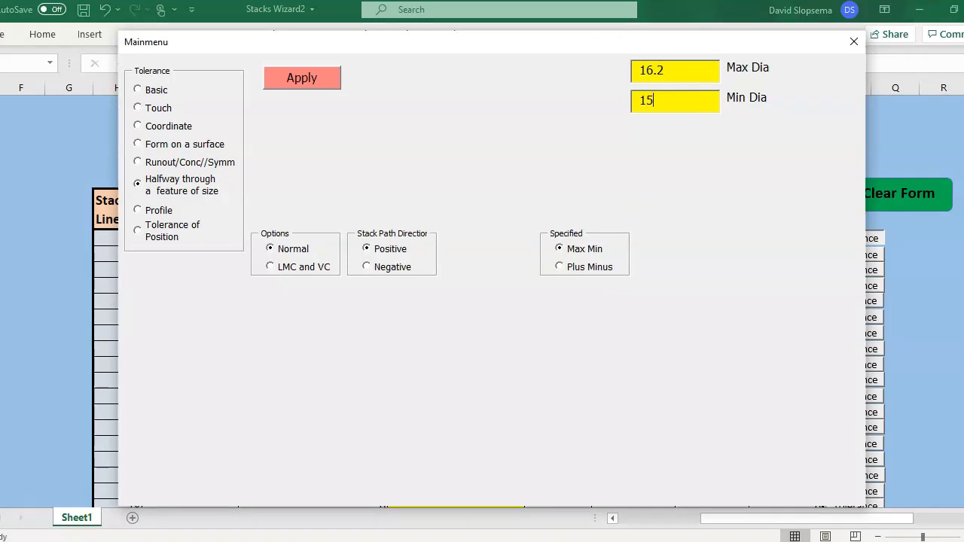
click(320, 83)
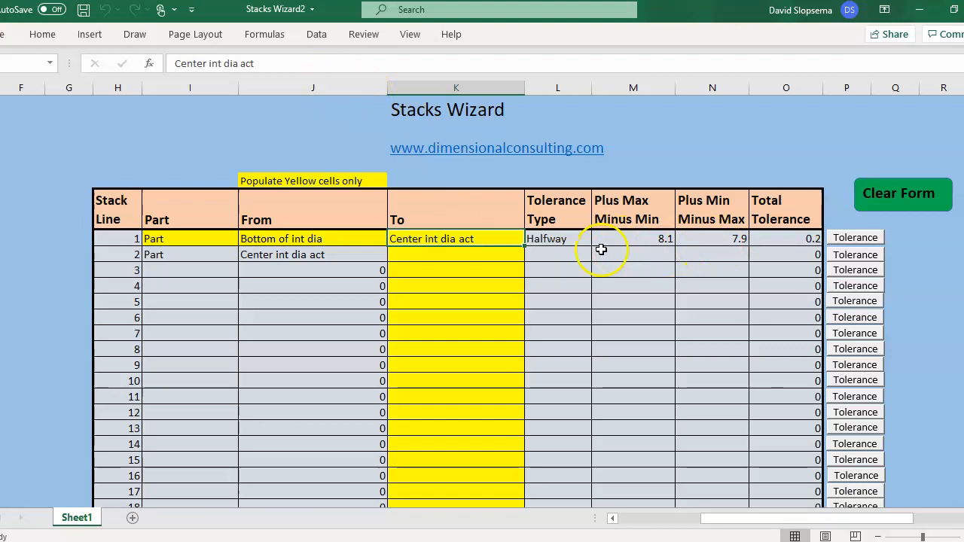
Enter "Center int dia true" as line 2's To feature and choose Tolerance of Position with the MMC material condition.
click(427, 256)
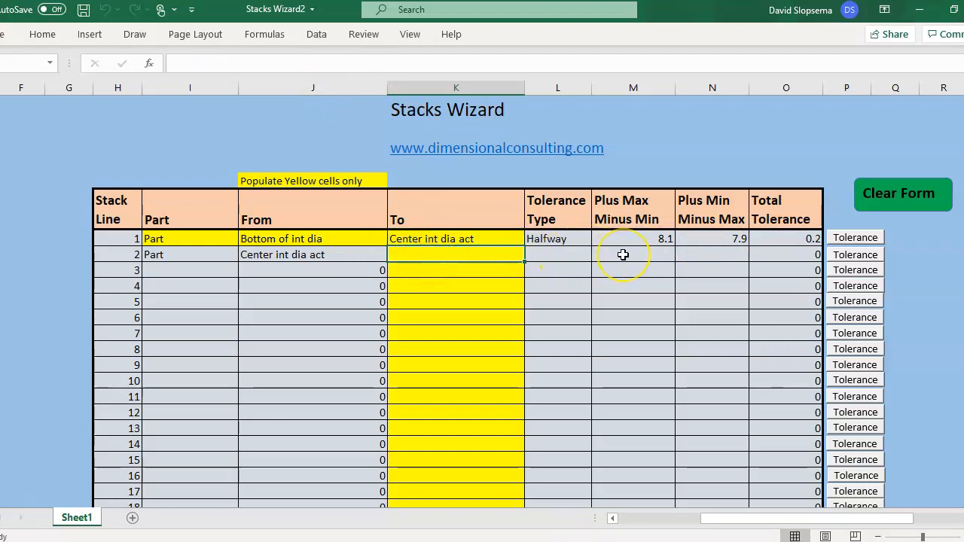
text(Center)
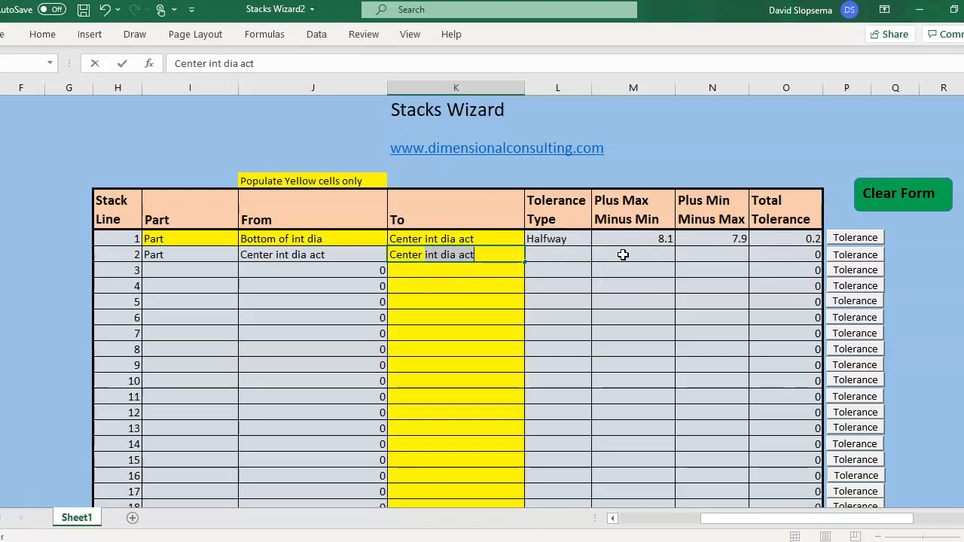
text( int dia true)
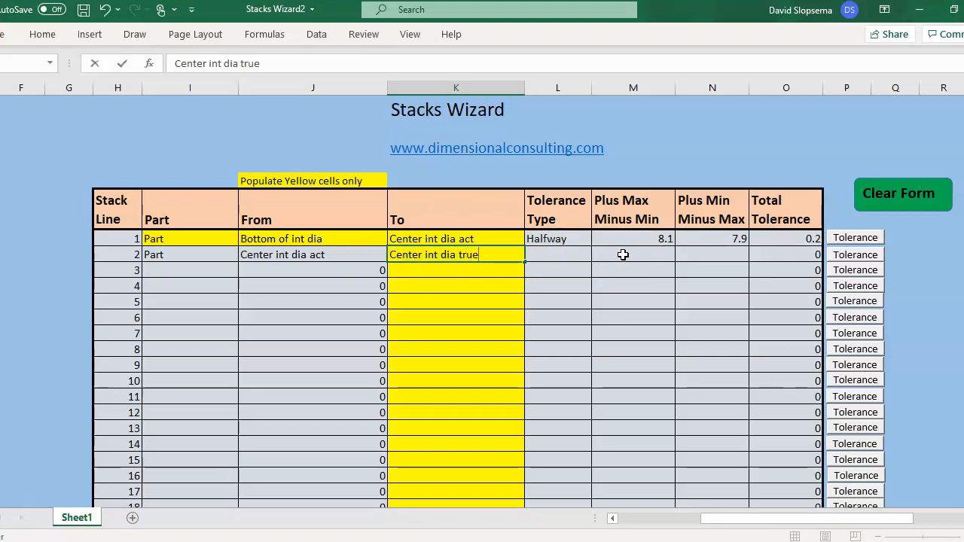
click(856, 258)
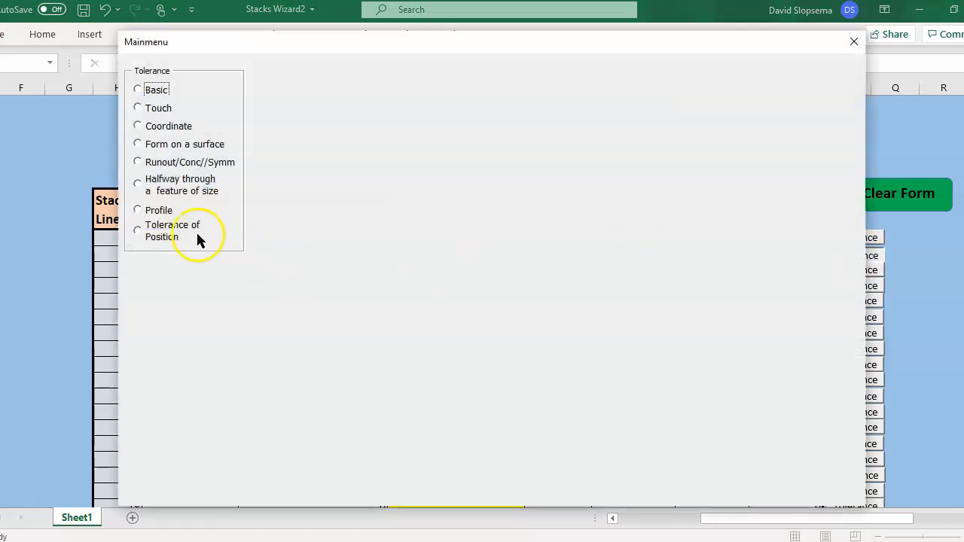
click(141, 230)
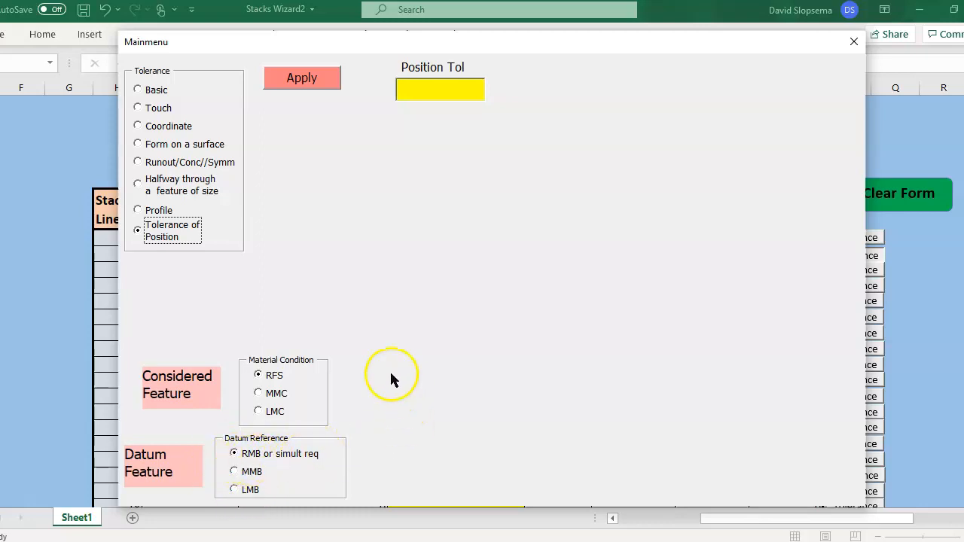
click(258, 394)
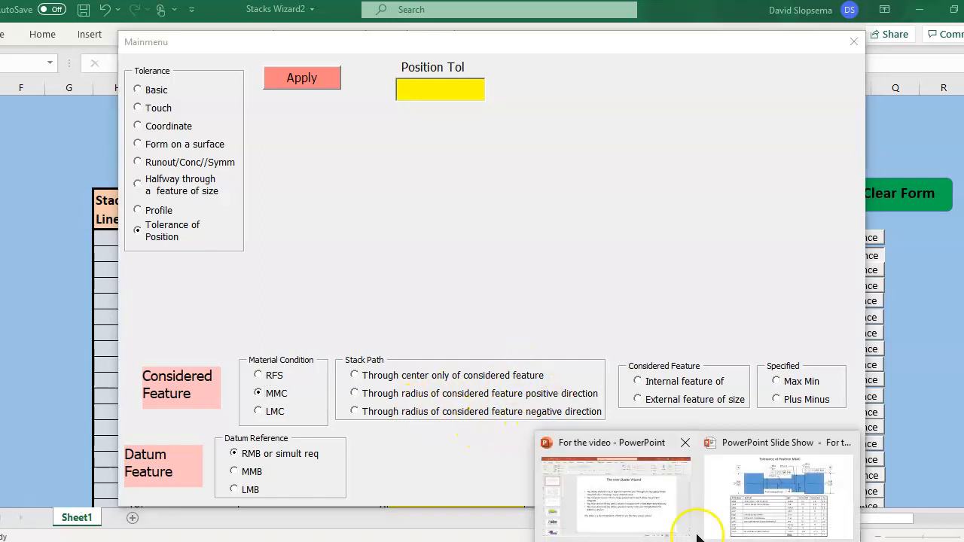
Check the stack path in PowerPoint, and set line 2 in Excel to radius positive direction, external feature of size and Max Min limits.
click(746, 490)
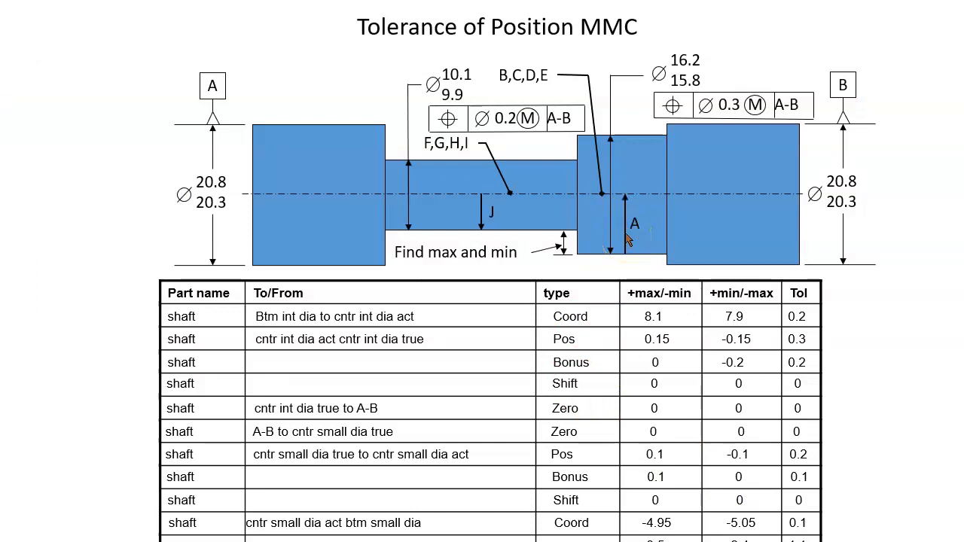
key(super)
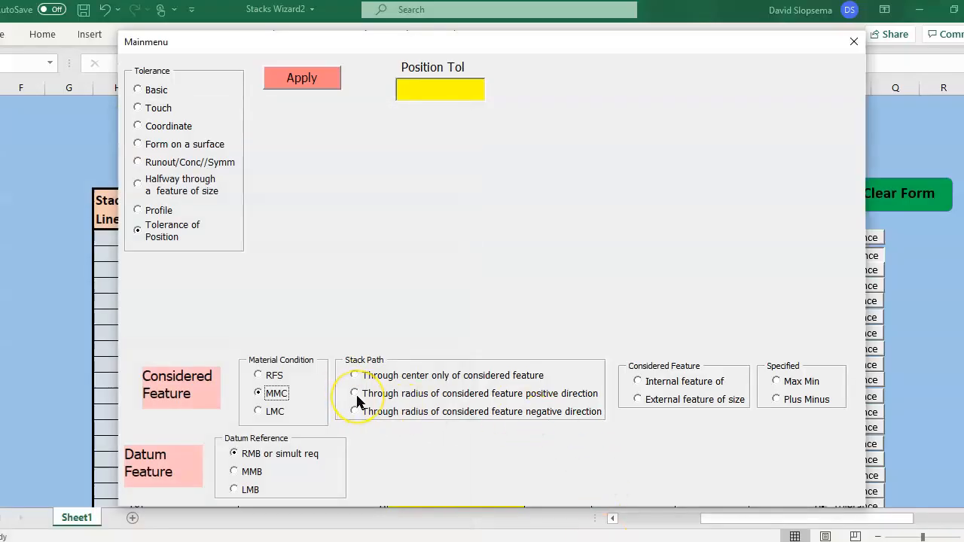
click(357, 395)
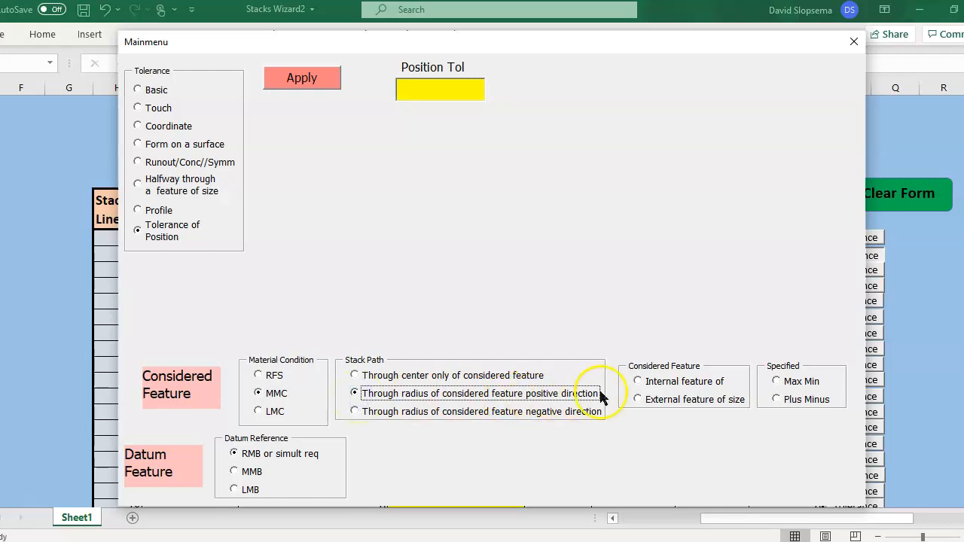
click(639, 399)
click(776, 381)
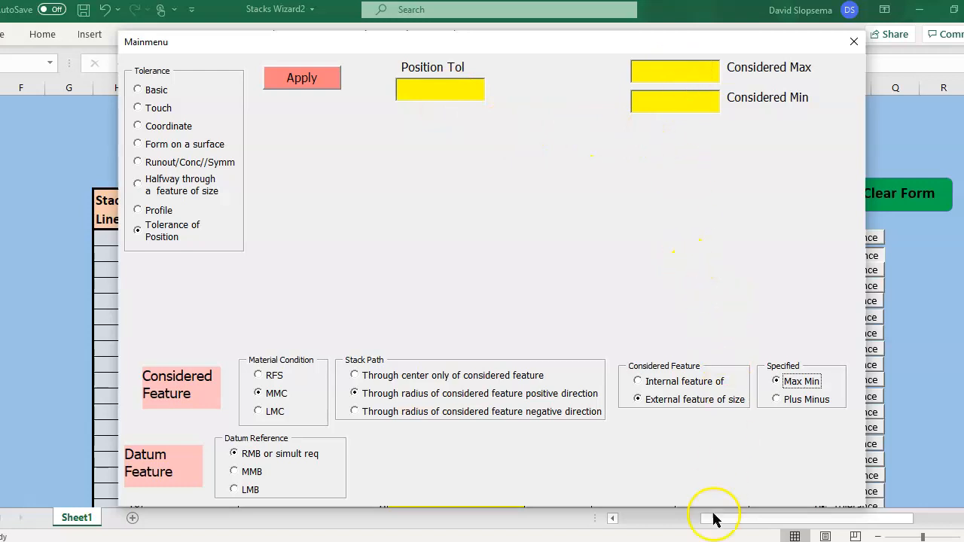
Look up the slide's values in PowerPoint, and apply position tolerance 0.3, considered max 16.2 and considered min 15.8 to line 2 in Excel.
click(764, 459)
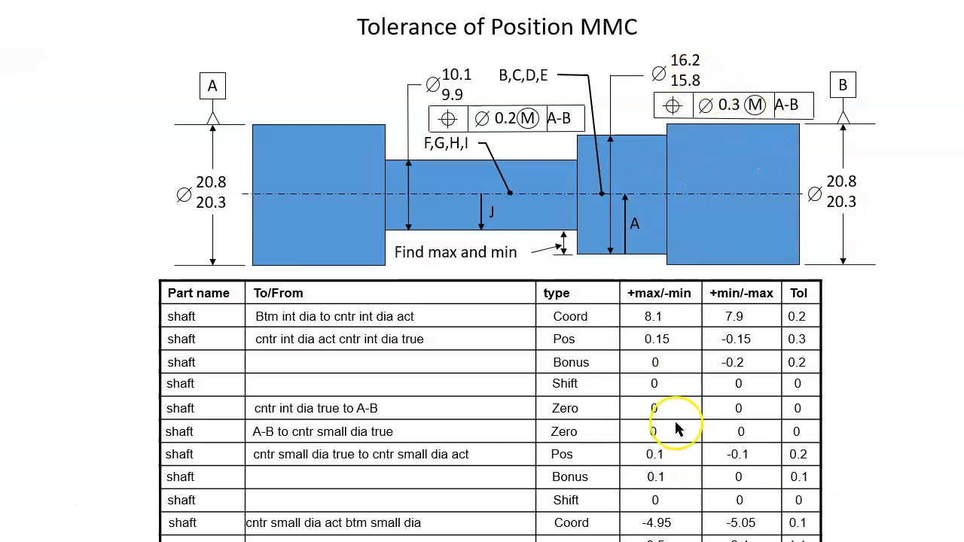
key(super)
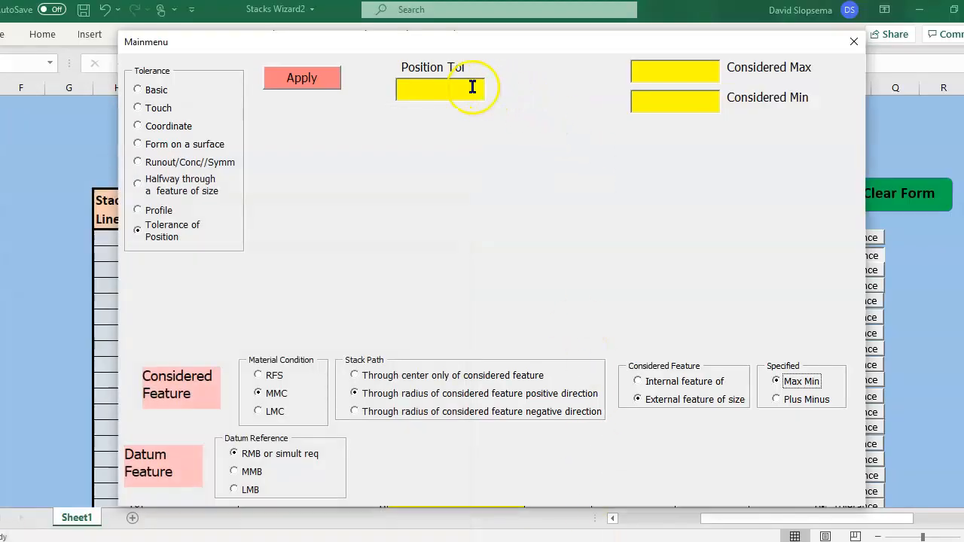
click(467, 86)
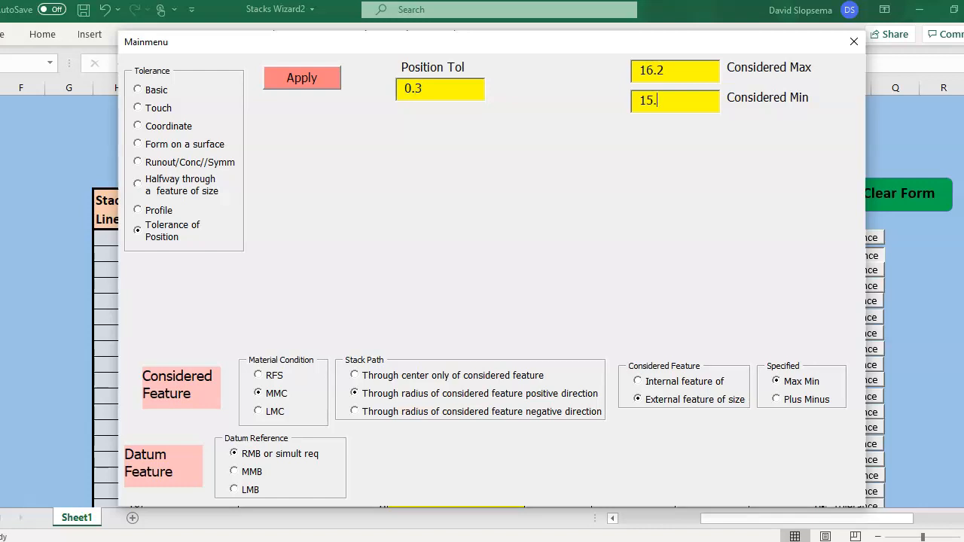
click(307, 79)
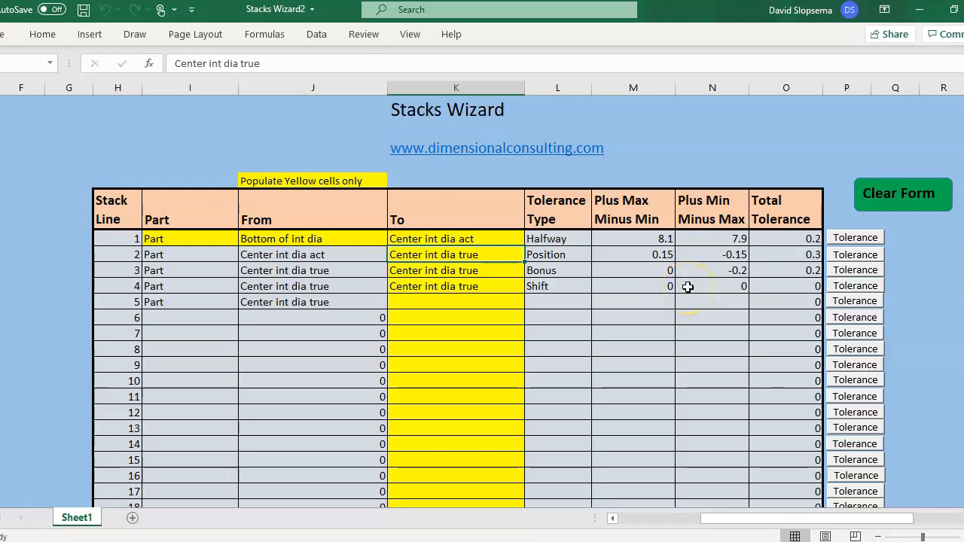
Enter "[A-B]" as line 5's To feature and apply a Basic dimension of 0 in the positive direction.
click(443, 303)
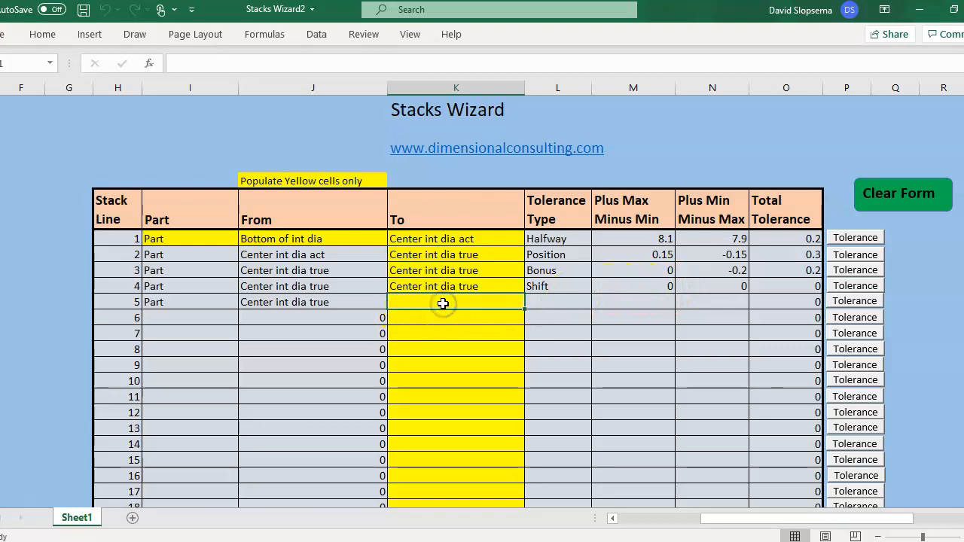
text([A-B)
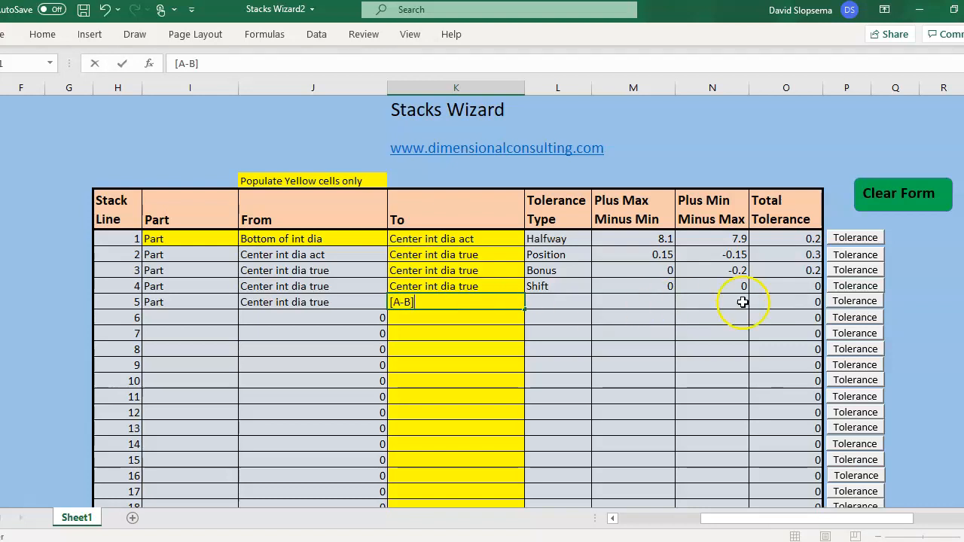
click(844, 302)
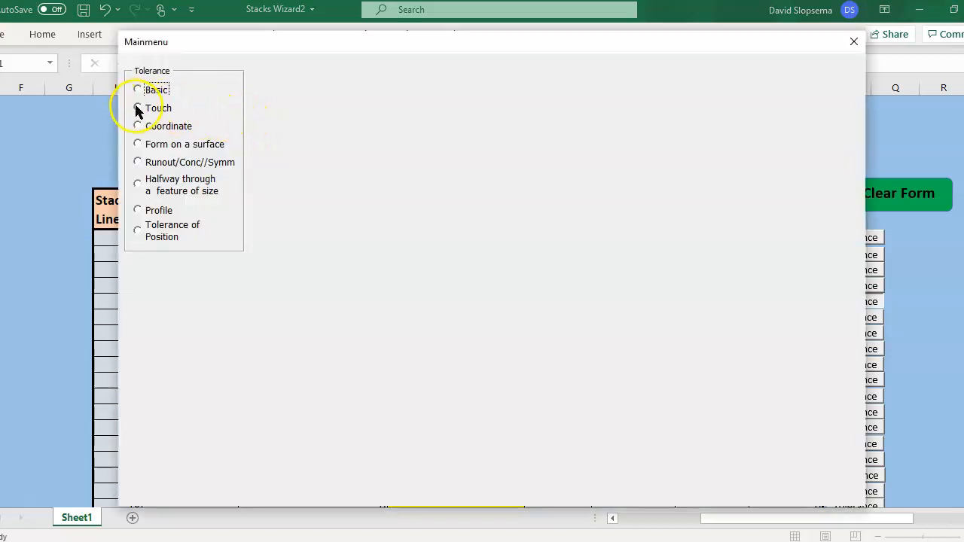
click(138, 90)
click(426, 88)
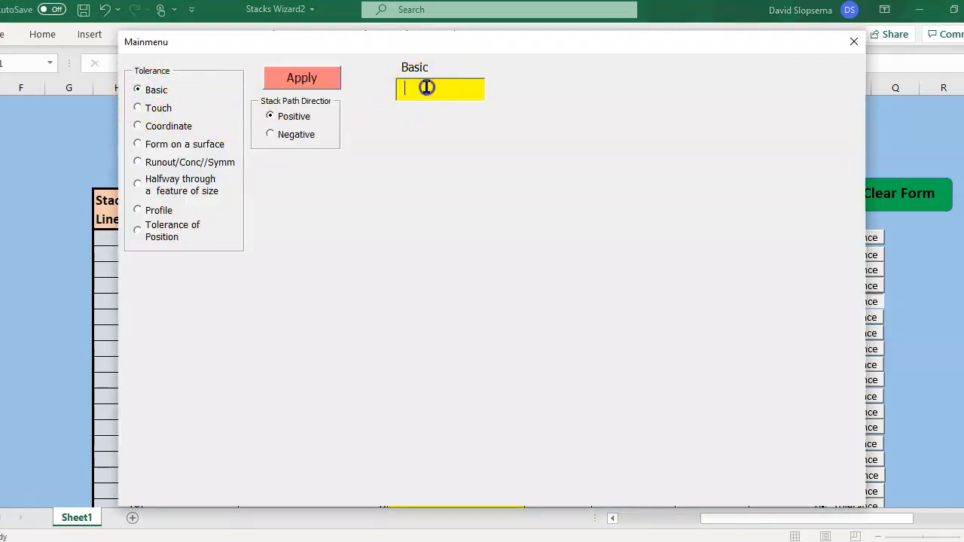
text(0)
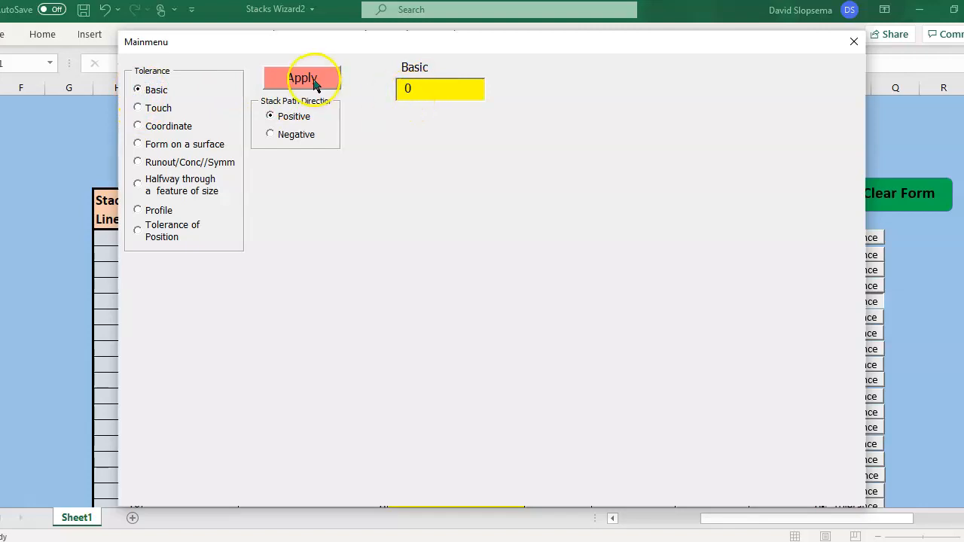
click(310, 81)
Enter "Center of small dia true" as line 6's To feature and apply a Basic dimension of 0 in the positive direction.
click(436, 318)
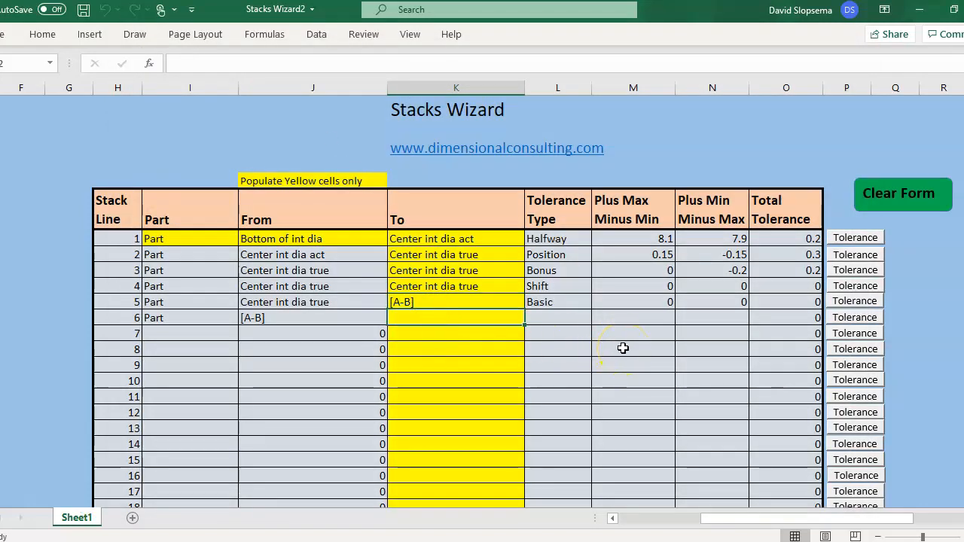
text(Center of sm)
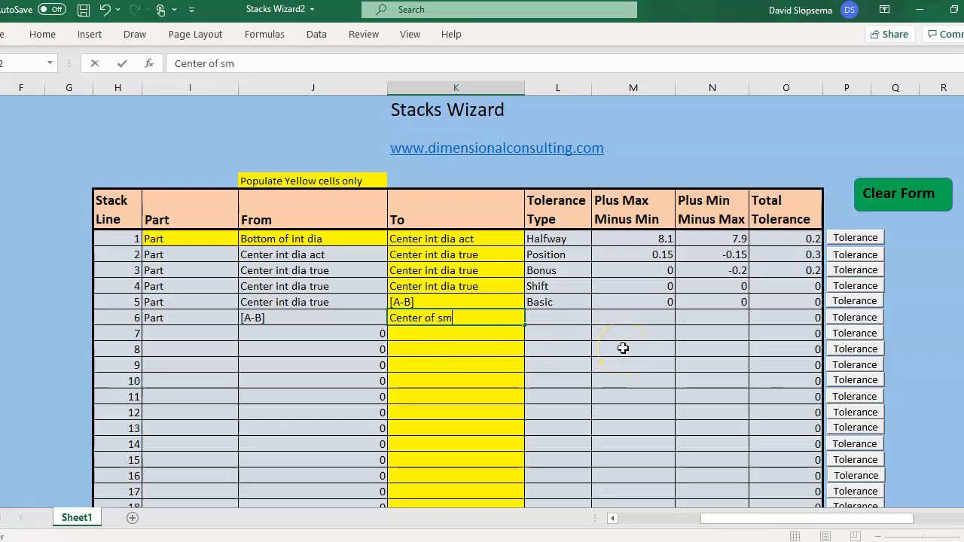
text(aill  dia true)
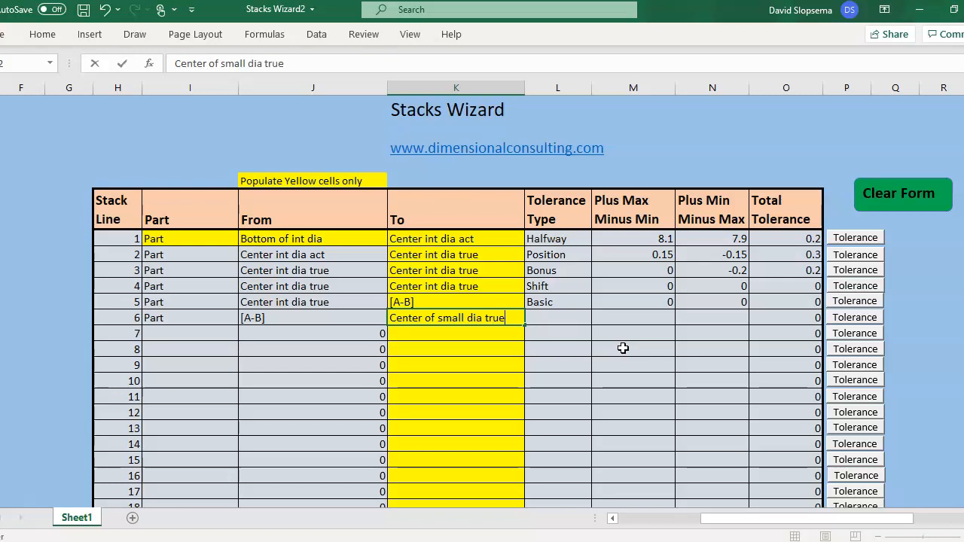
click(850, 320)
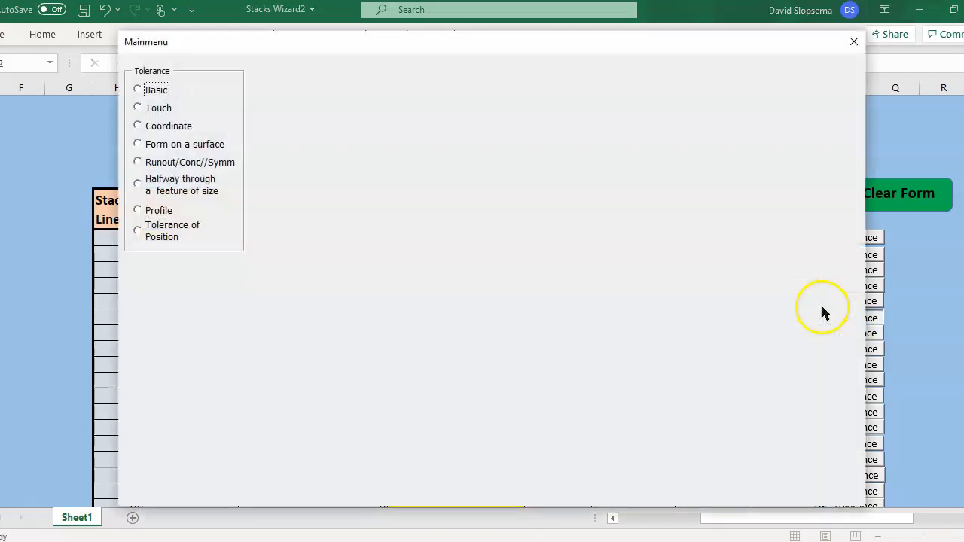
click(138, 87)
click(452, 89)
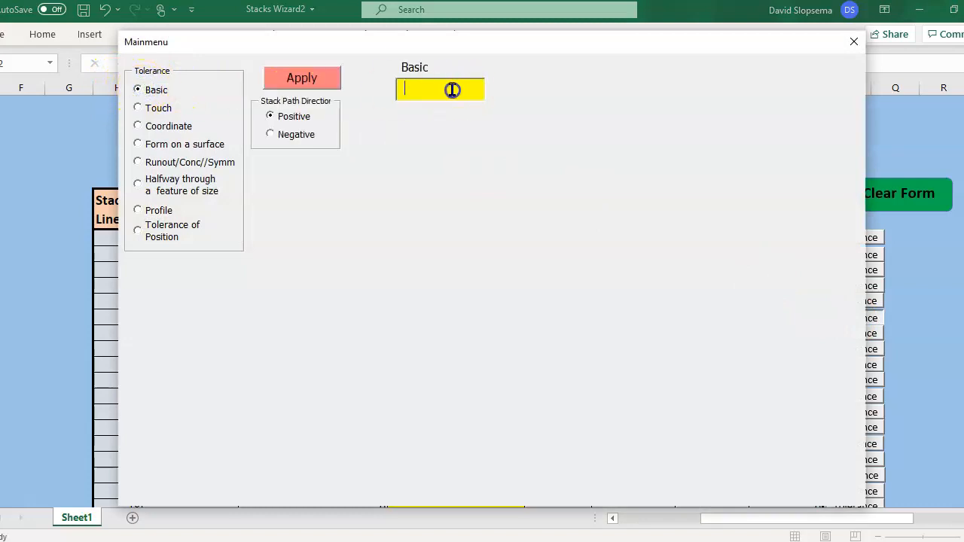
text(0)
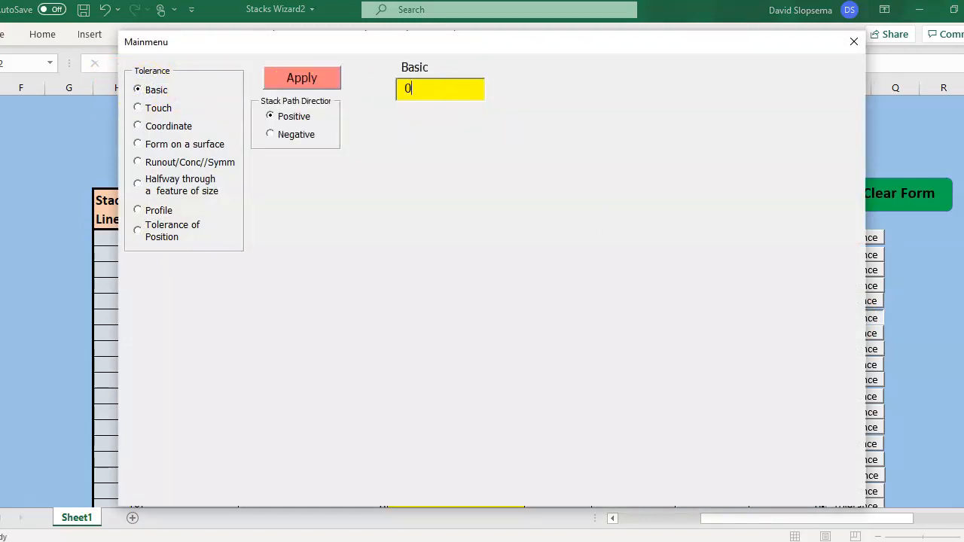
click(328, 78)
Enter "Center of small dia act" as line 7's To feature and set its tolerance to Tolerance of Position at MMC.
click(421, 336)
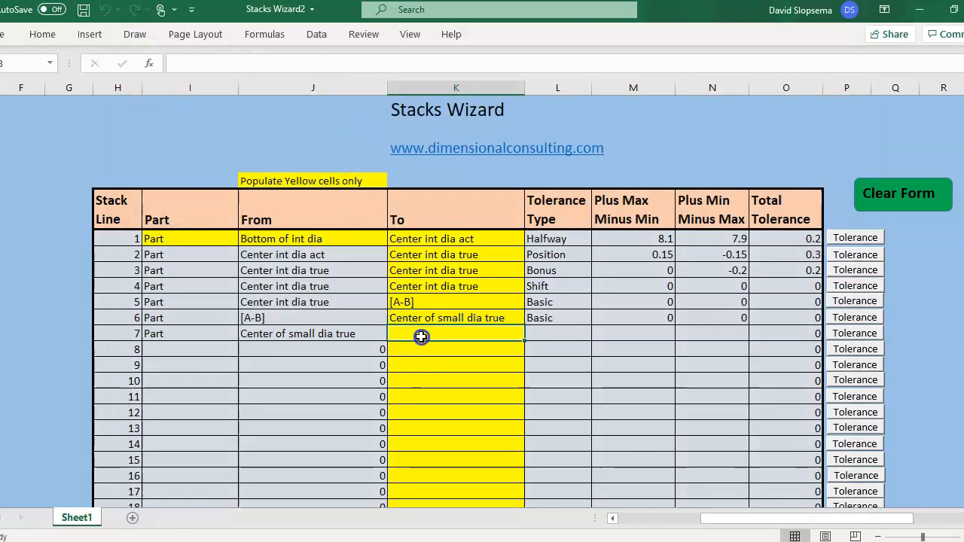
key(F2)
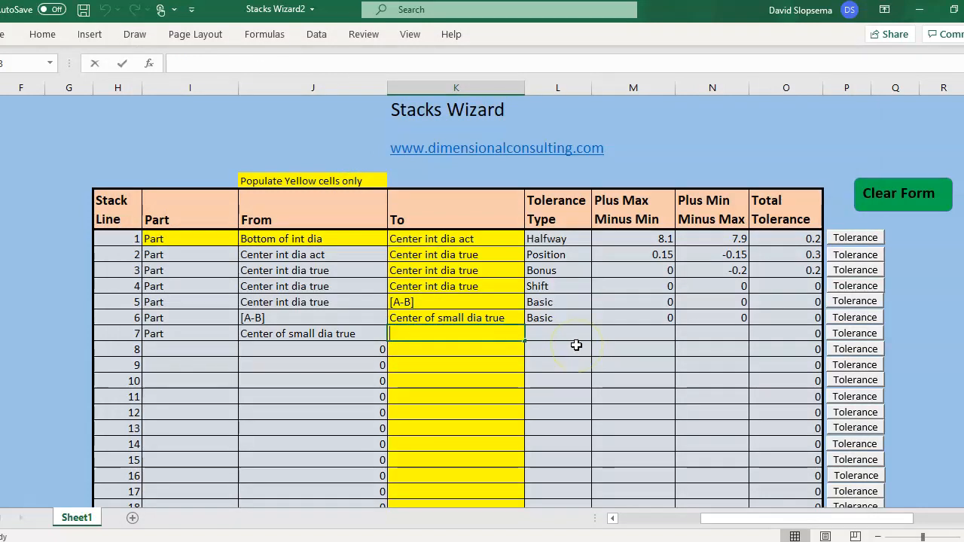
text(B)
text(enter of )
text(small)
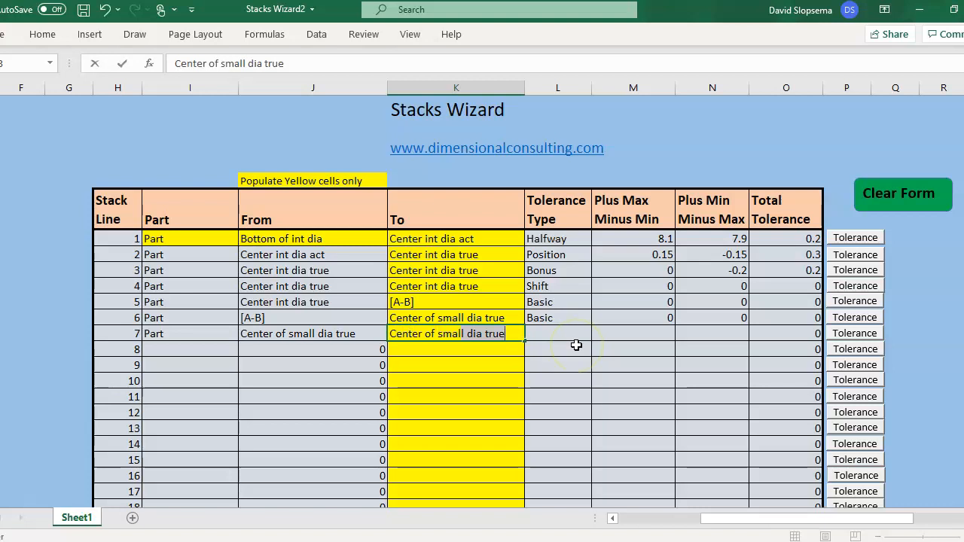
text( dia act)
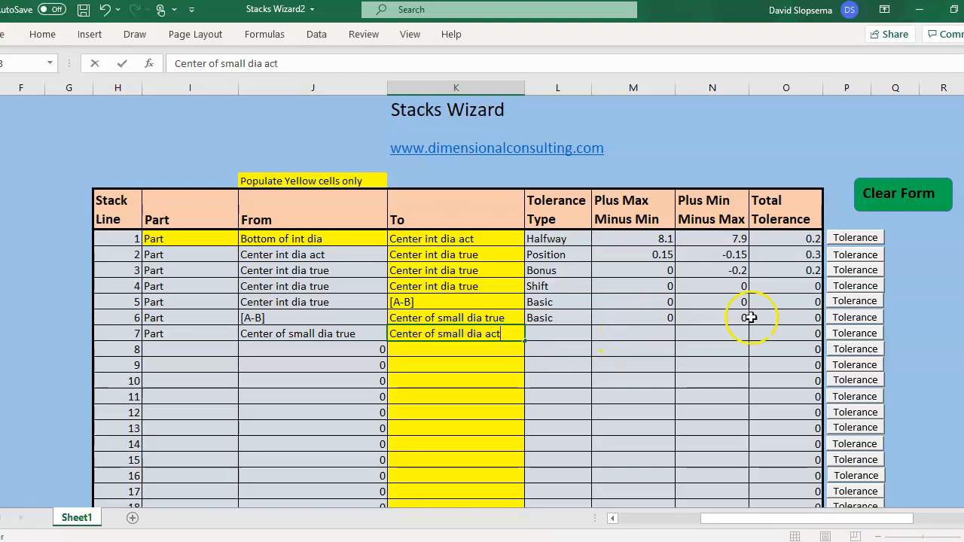
click(854, 333)
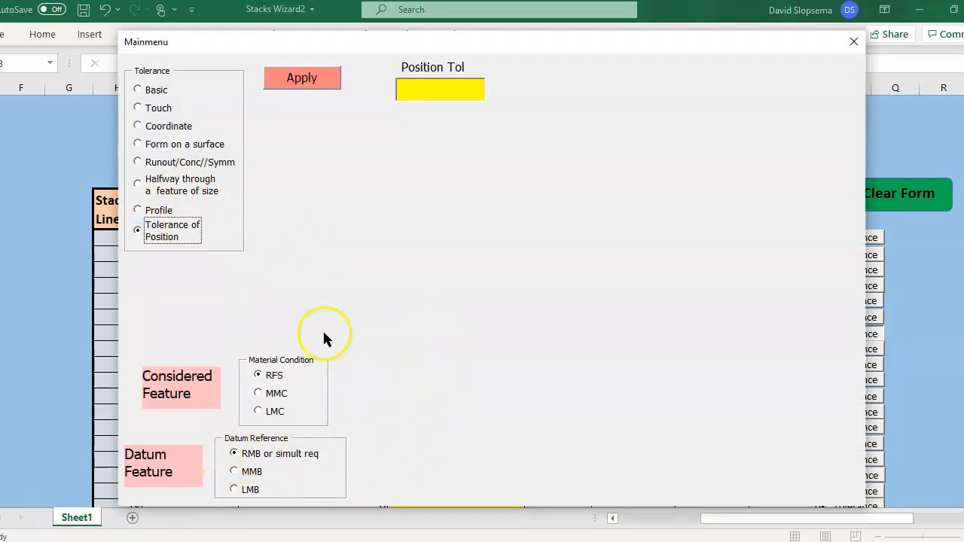
click(258, 393)
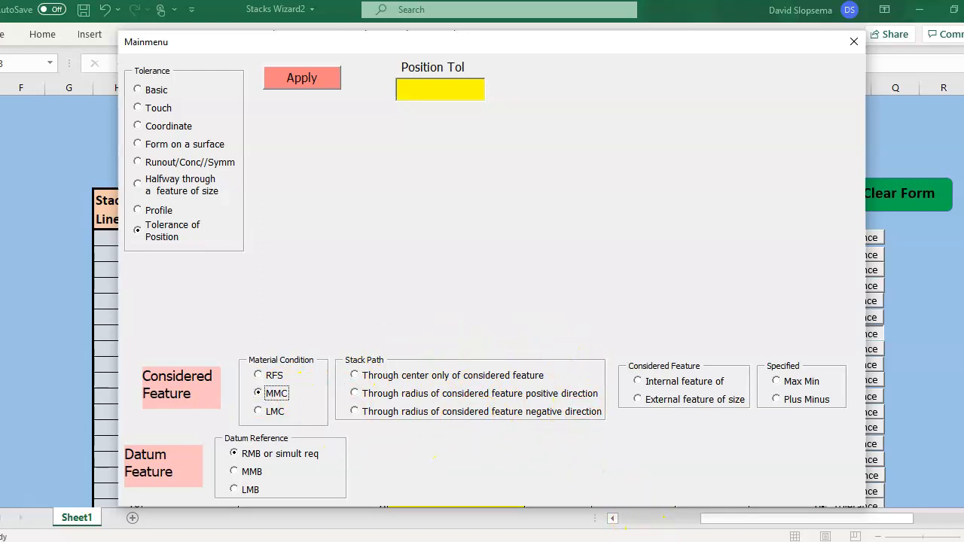
Check the stack path in PowerPoint, and set line 7 in Excel to radius negative direction, external feature of size and Max Min limits.
click(731, 504)
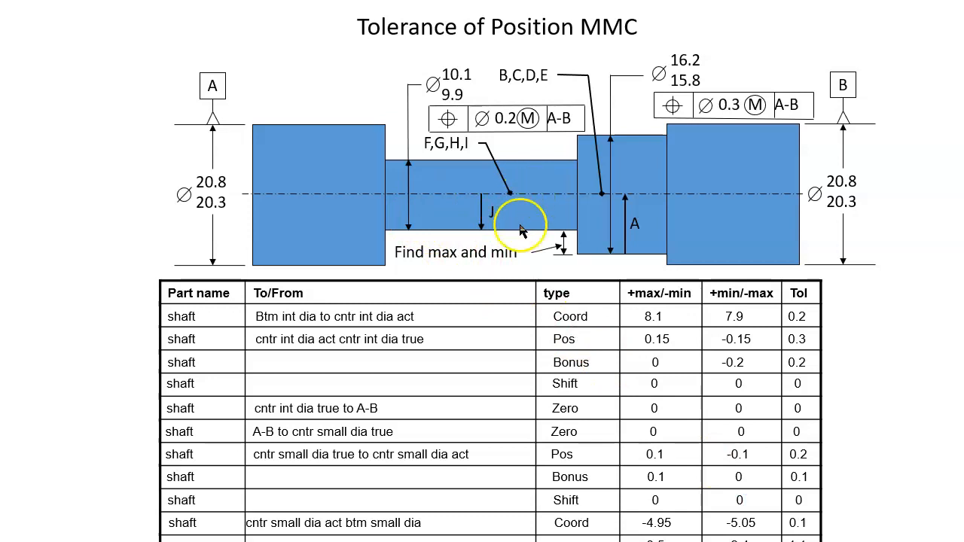
key(super)
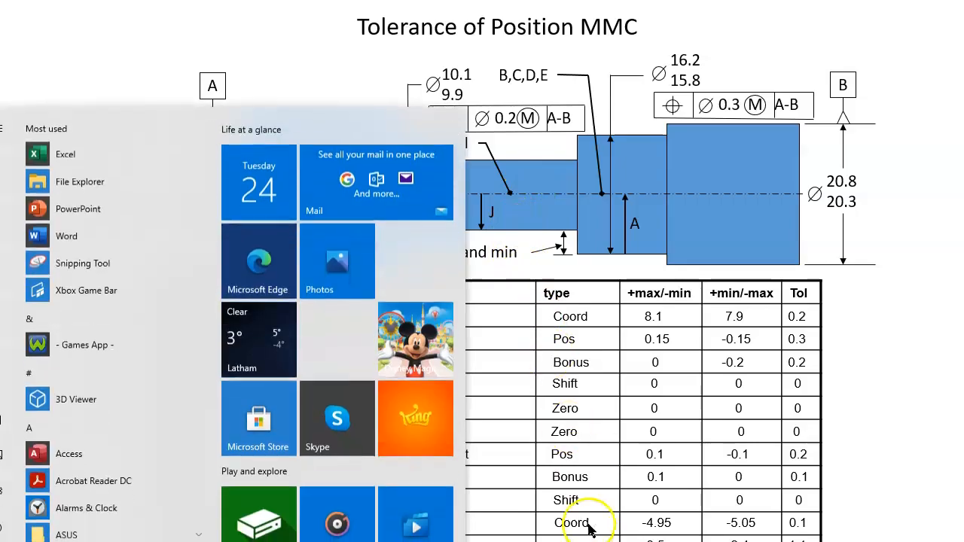
click(579, 540)
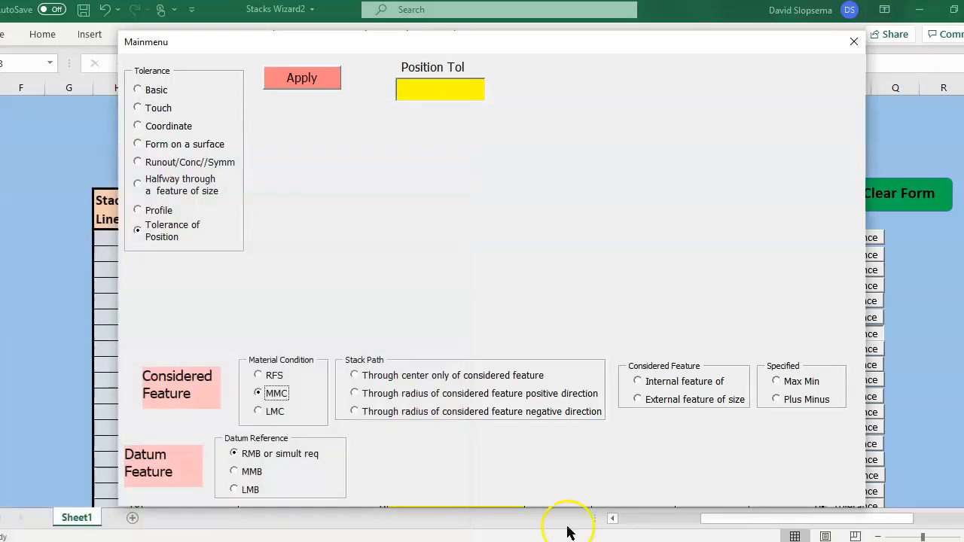
click(356, 412)
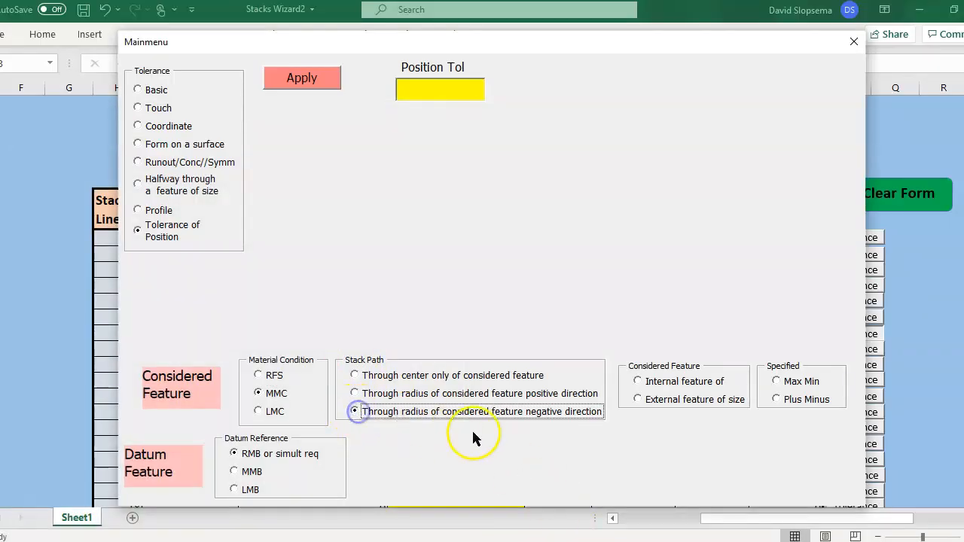
click(637, 399)
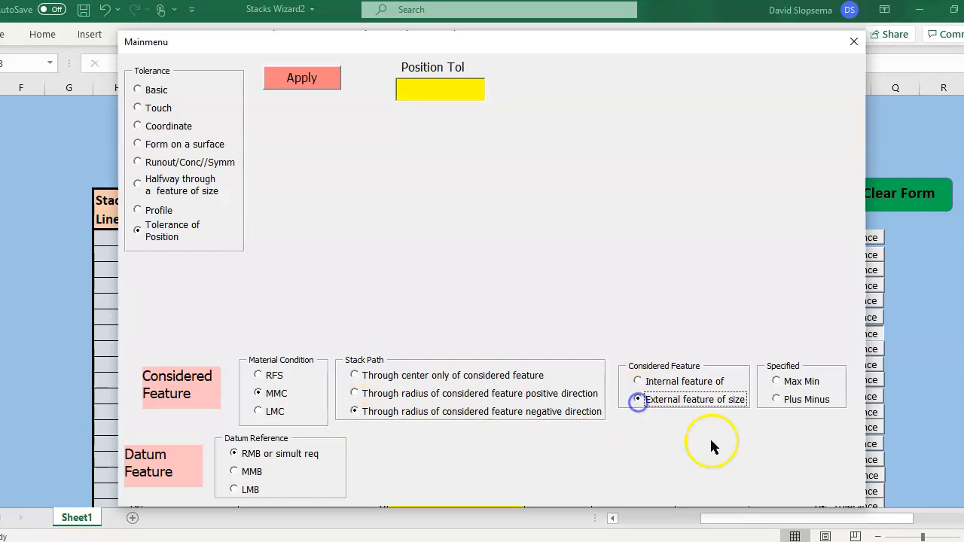
click(776, 382)
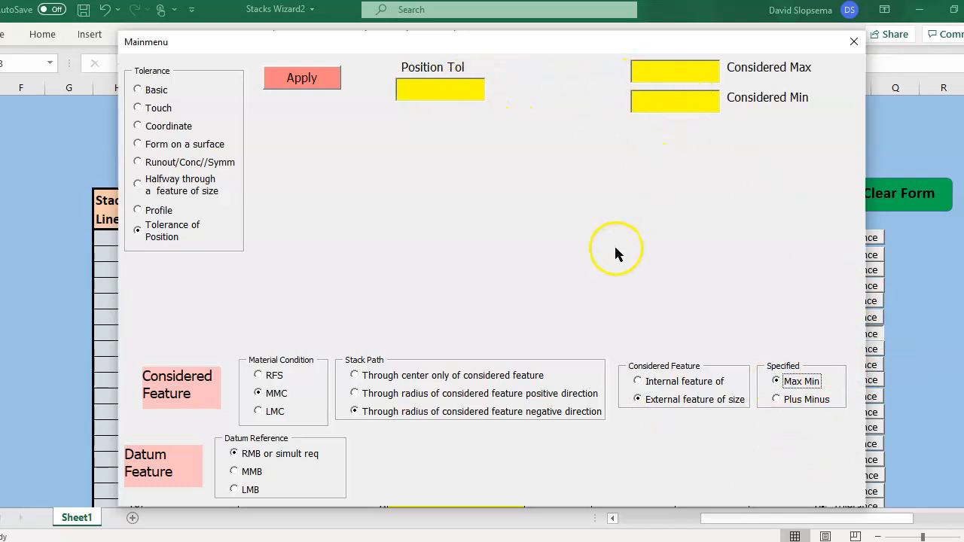
Look up the small diameter's values in PowerPoint, and apply position tolerance 0.2, considered max 10.1 and considered min 9.9 to line 7 in Excel.
key(super)
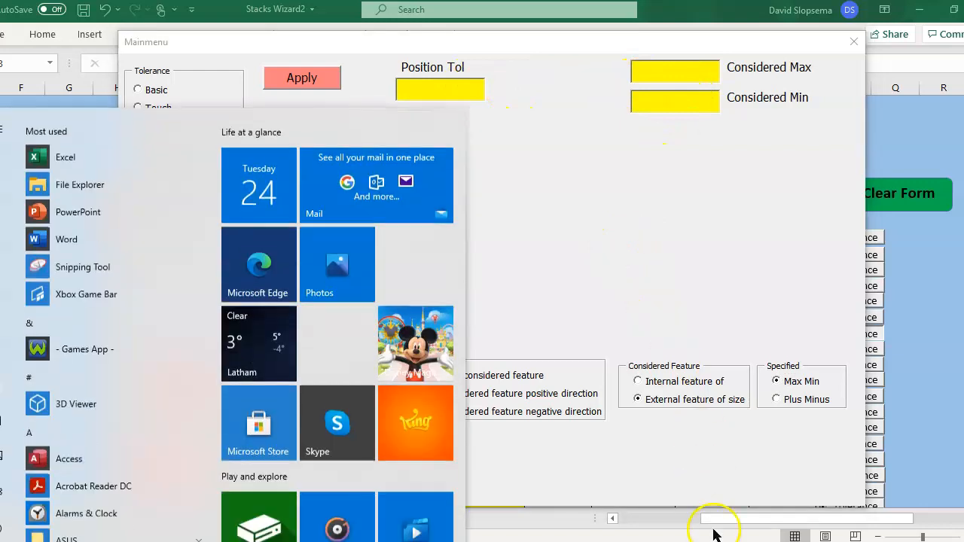
mouse_move(696, 538)
click(741, 504)
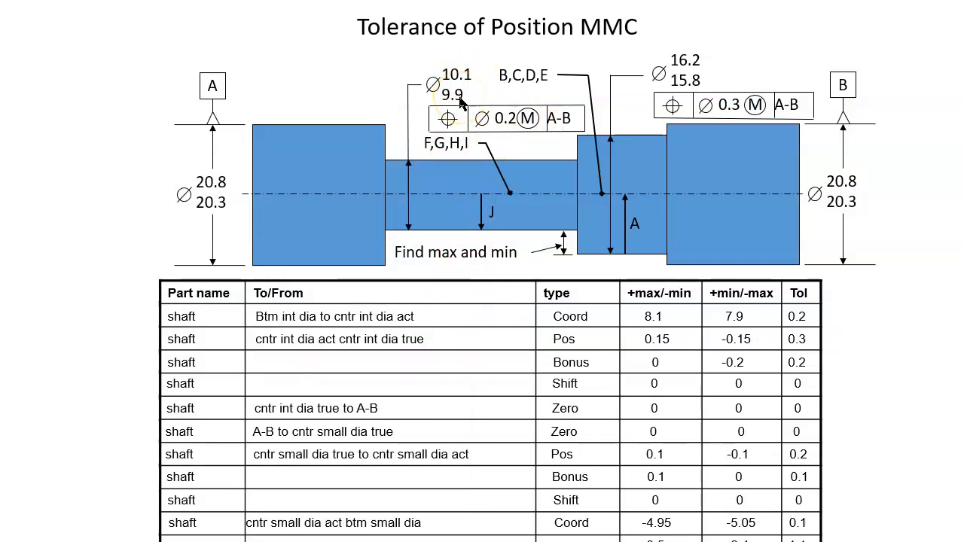
key(super)
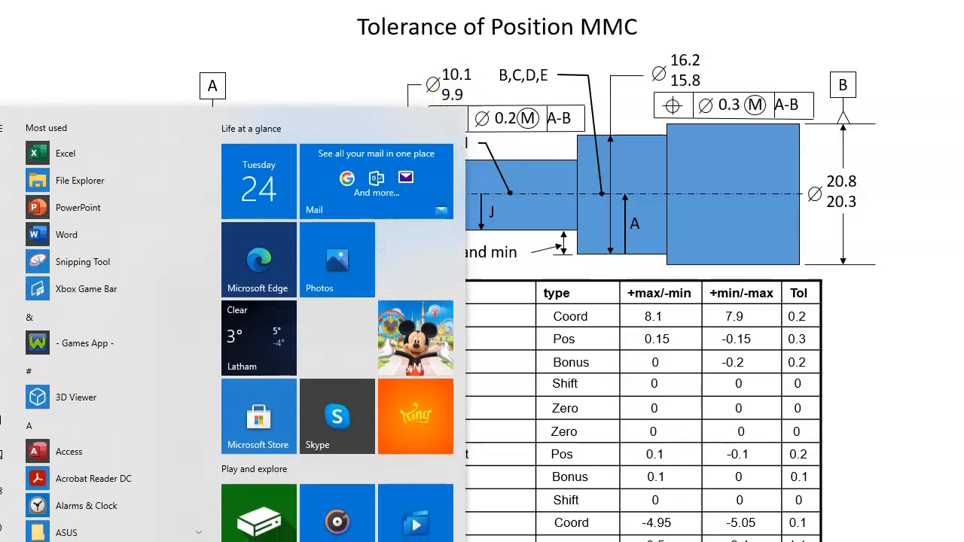
click(670, 539)
click(432, 91)
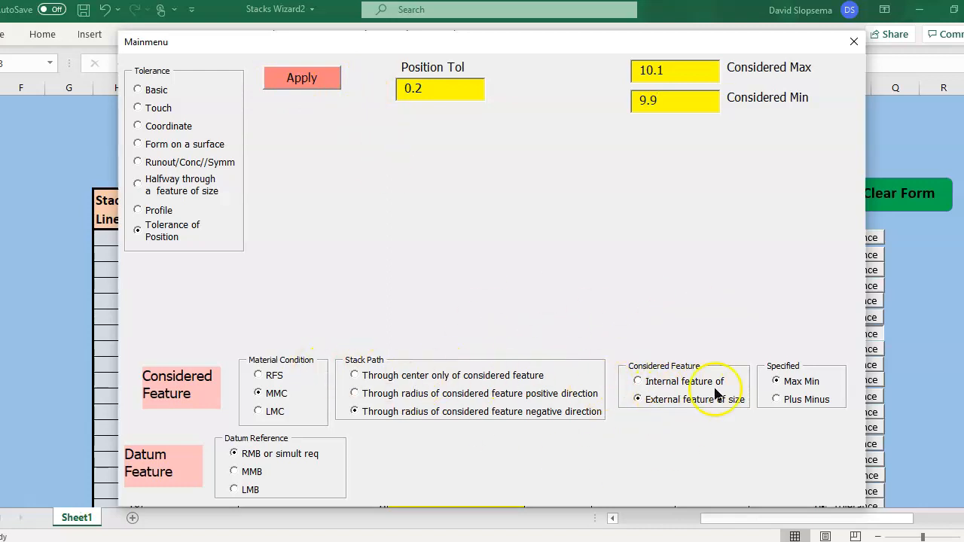
click(318, 85)
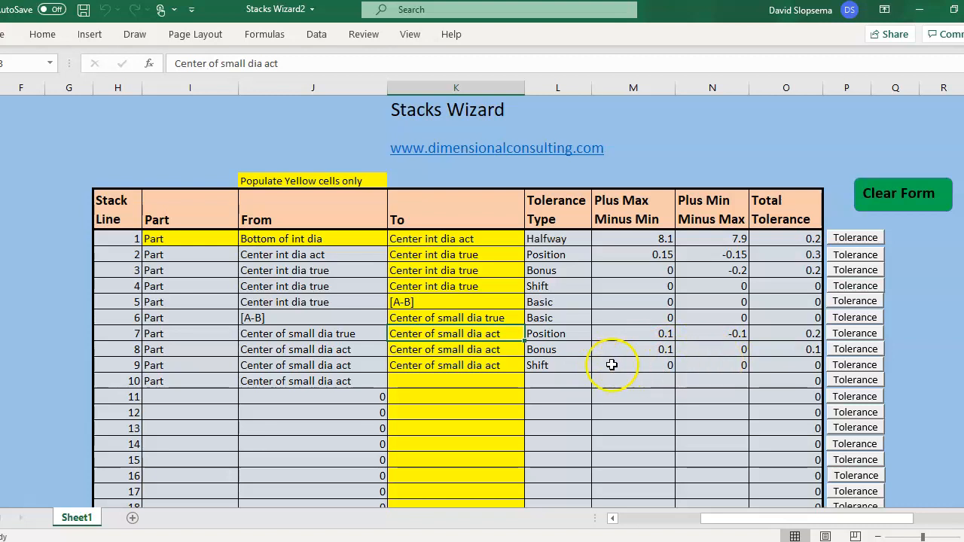
Enter "Bottom of small dia" as line 10's To feature and set a Halfway tolerance with negative direction and Max Min limits.
click(475, 382)
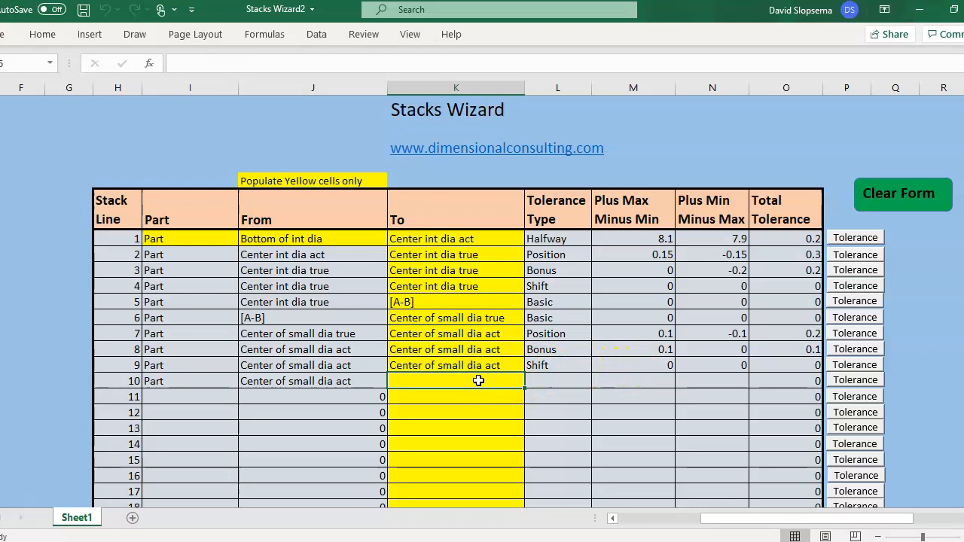
text(B)
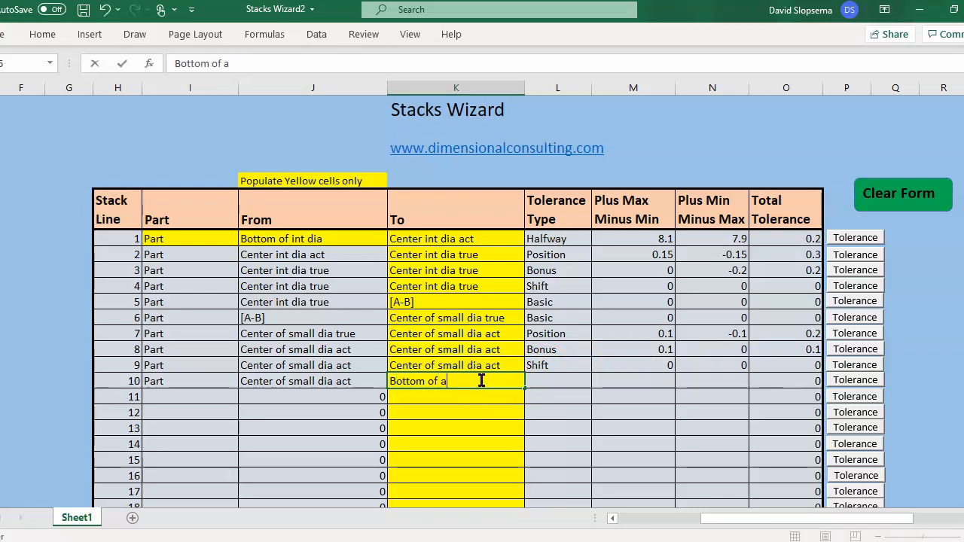
text(ottom of small dia)
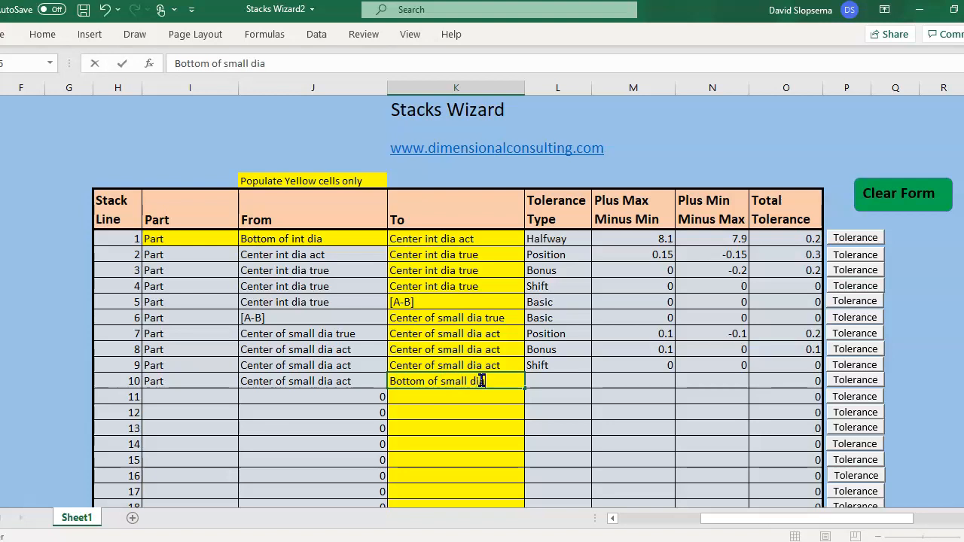
click(845, 381)
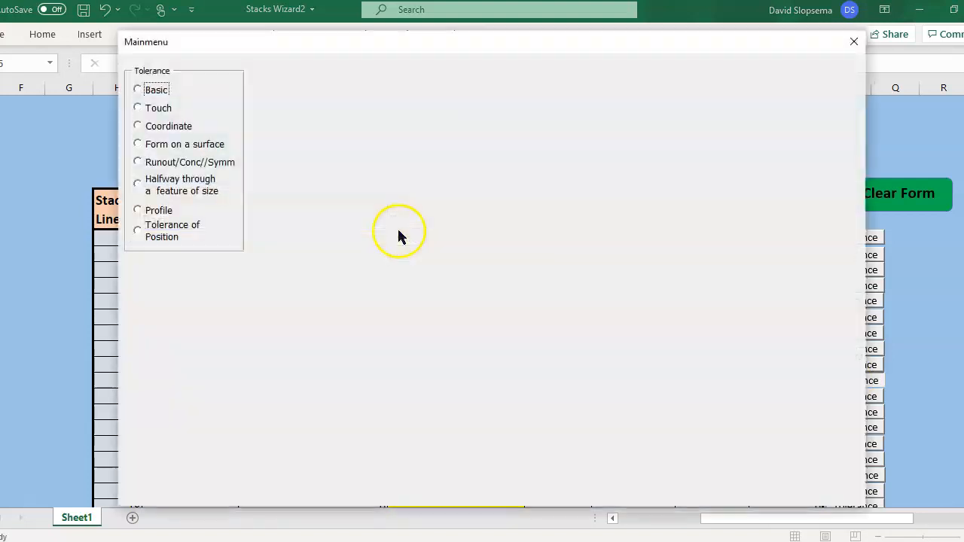
click(141, 188)
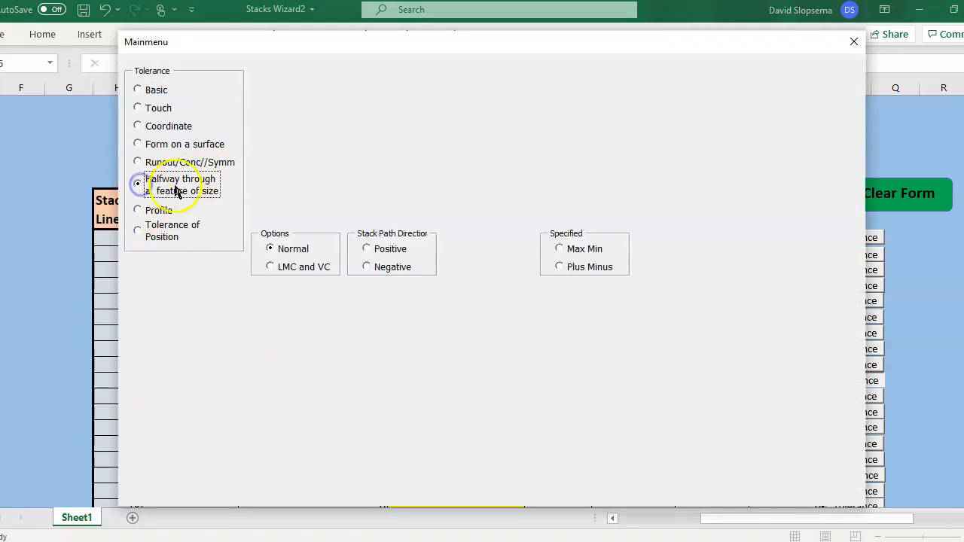
click(366, 266)
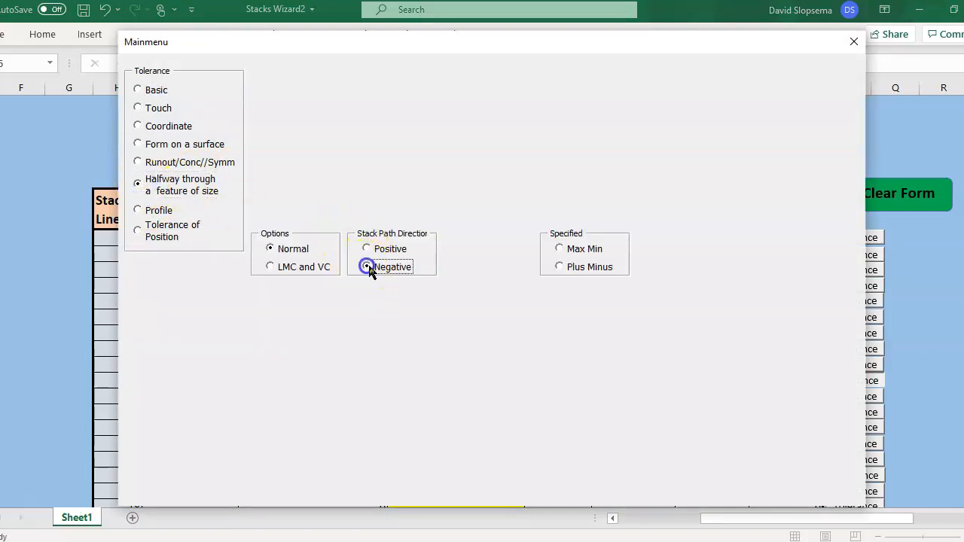
click(562, 250)
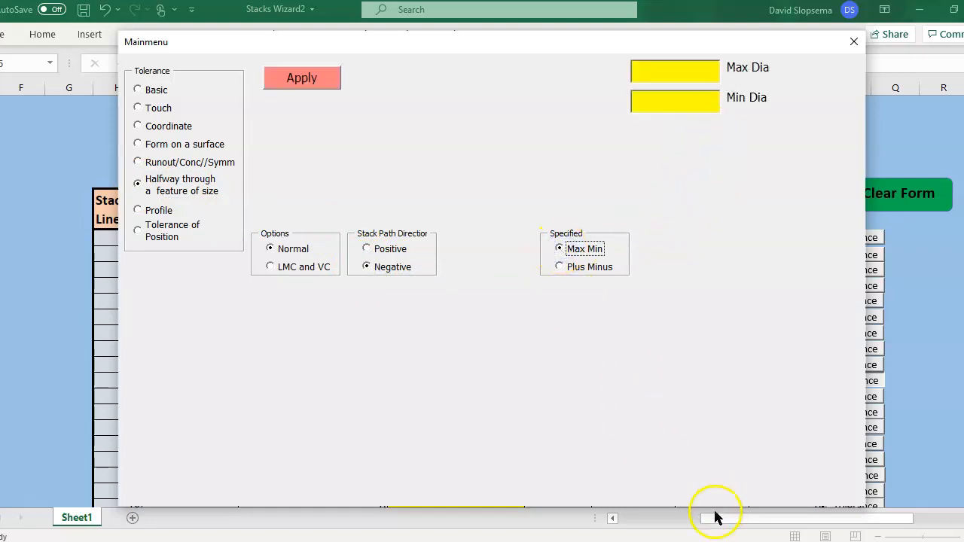
Look up the small diameter's size limits on the PowerPoint slide for line 10.
click(697, 541)
click(736, 490)
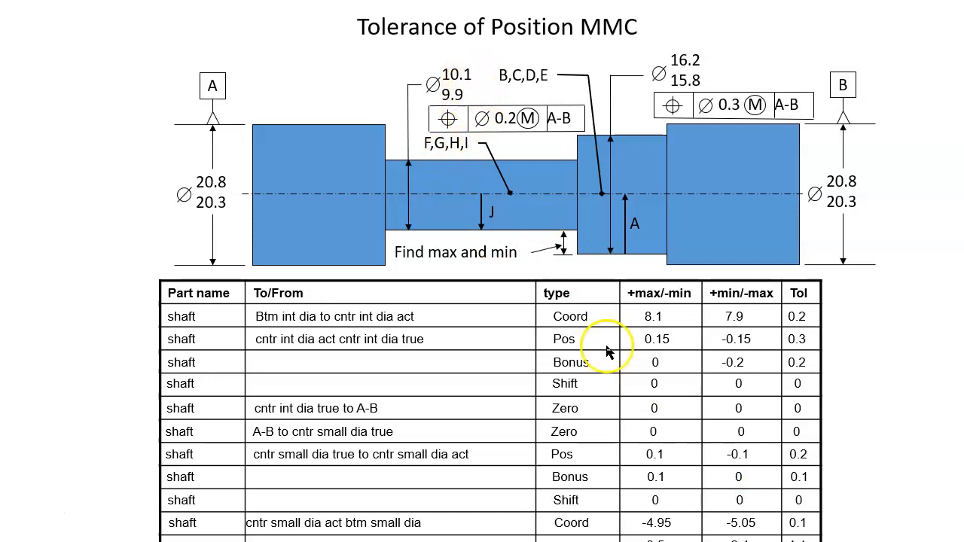
key(super)
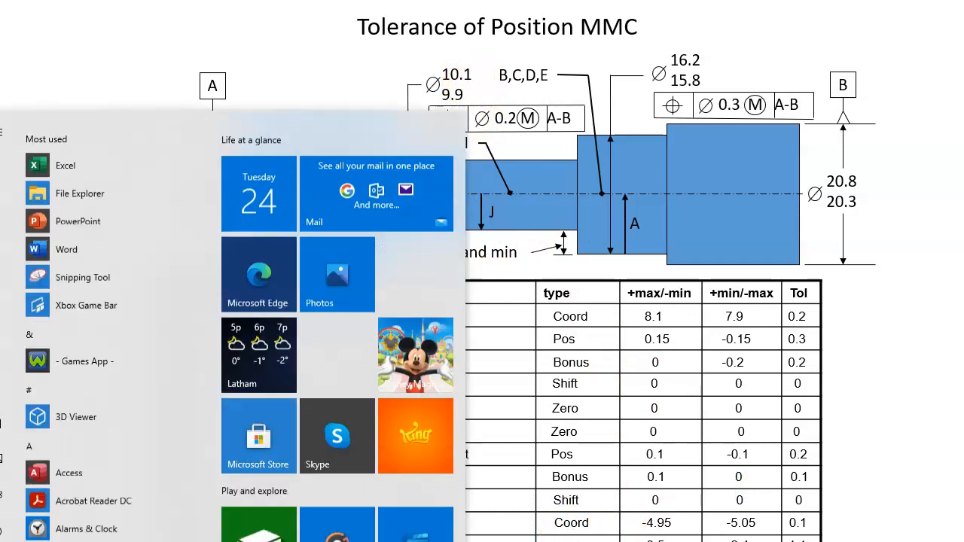
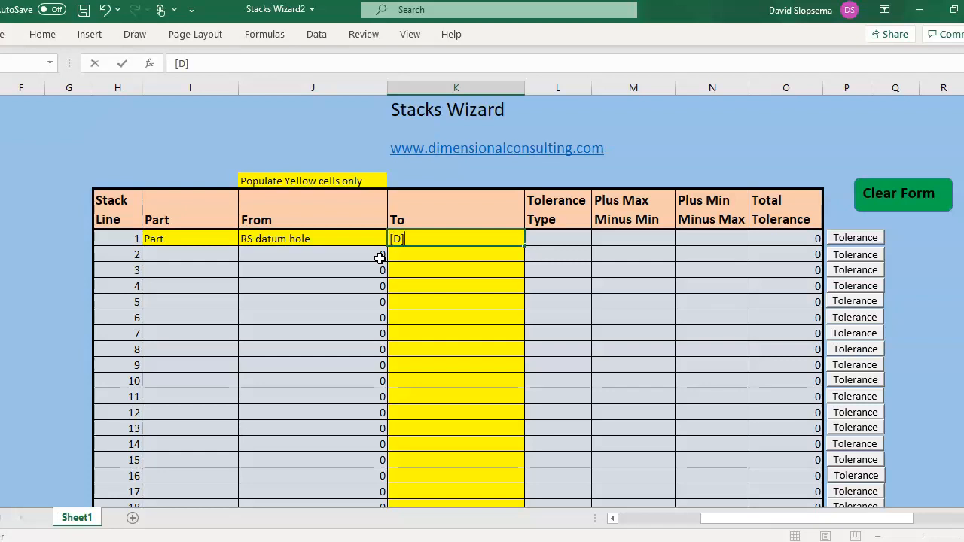
Set line 1 of the plate stack to Halfway through a feature of size, with negative direction and Max Min limits.
click(848, 238)
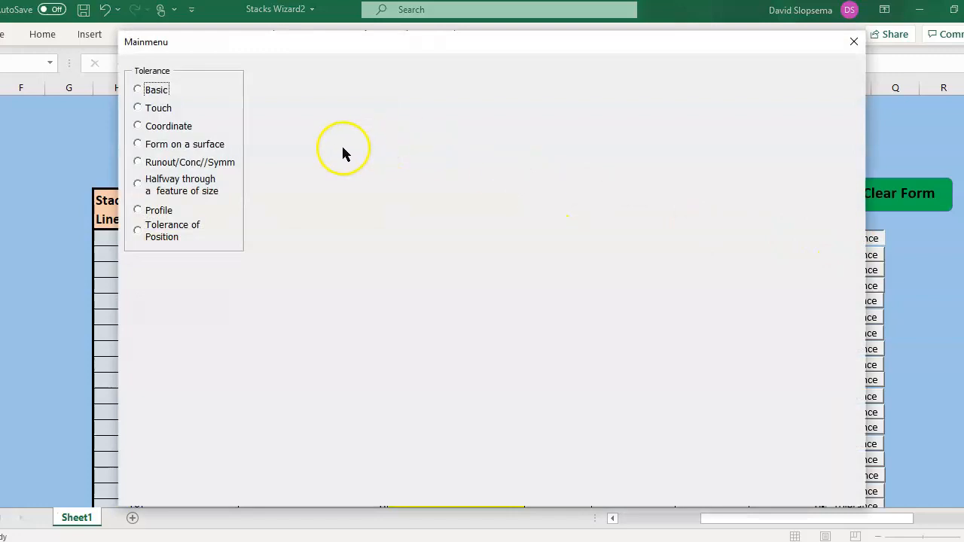
click(138, 183)
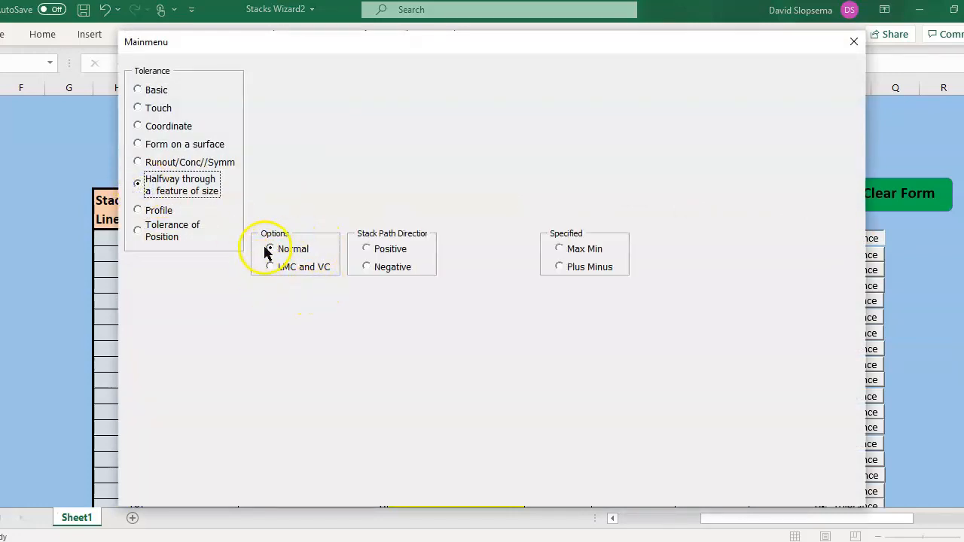
click(368, 270)
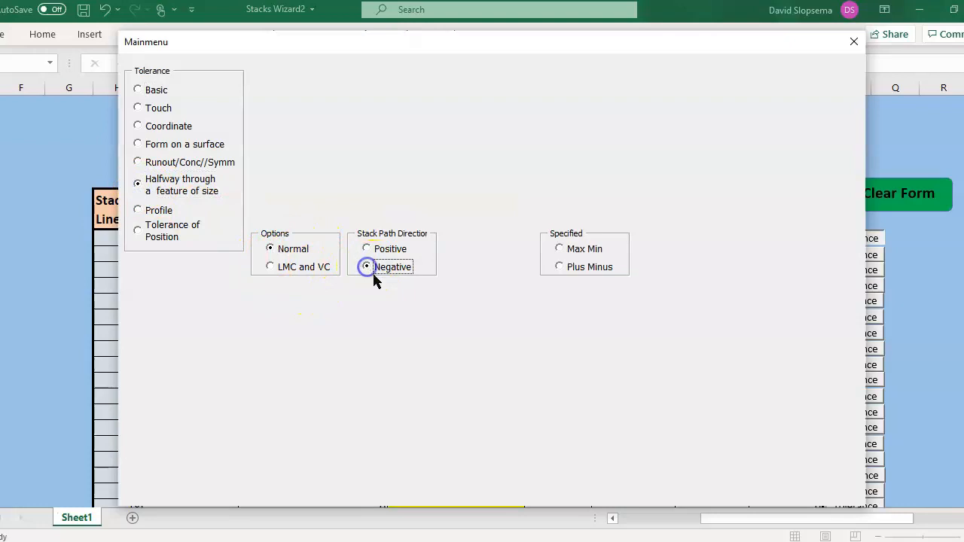
click(558, 250)
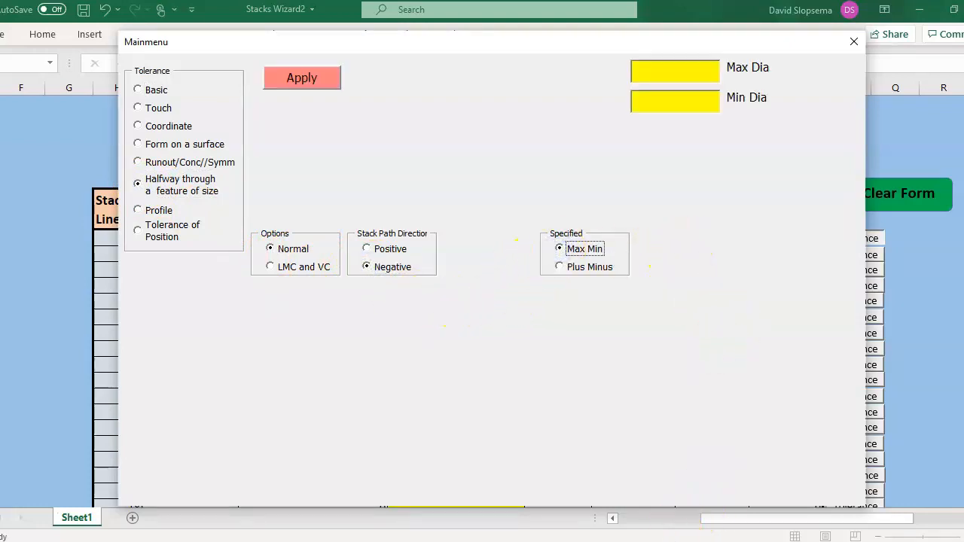
Look up the datum hole's limits in PowerPoint, and apply max diameter 10.5 and min diameter 10.1 to line 1 in Excel.
click(660, 541)
click(721, 506)
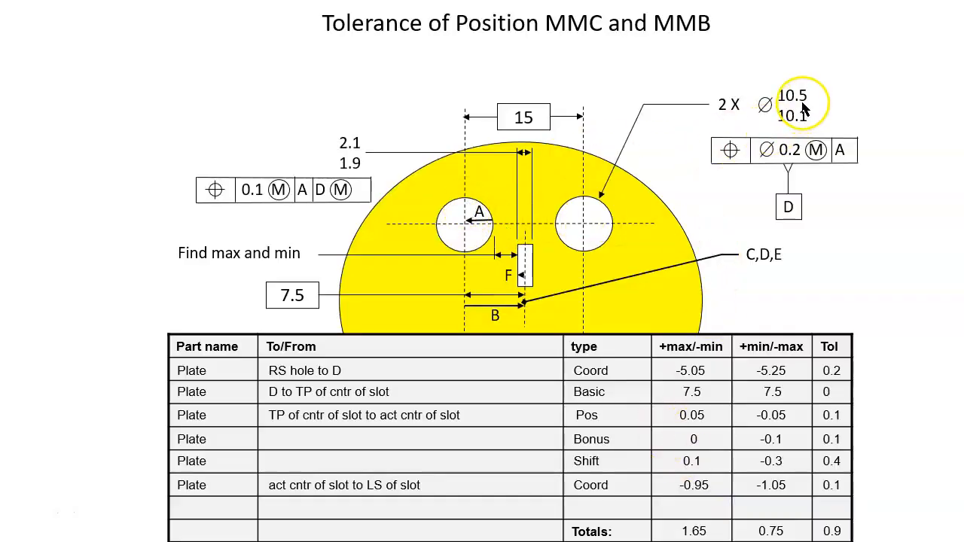
key(super)
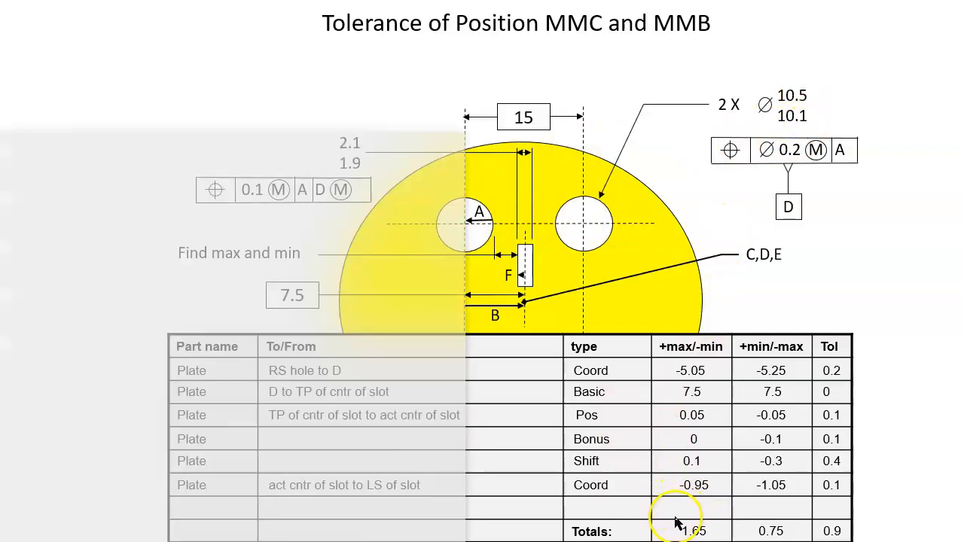
click(676, 541)
click(667, 75)
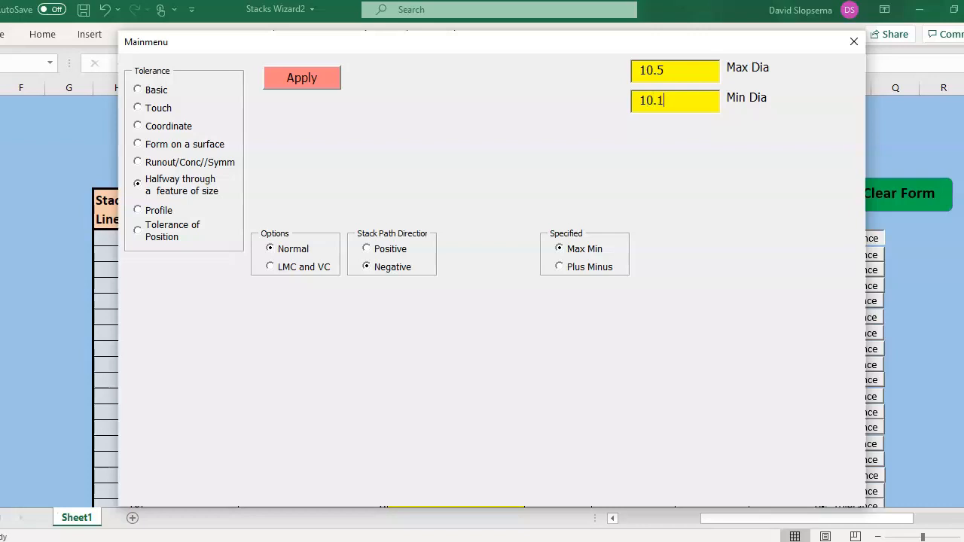
click(336, 81)
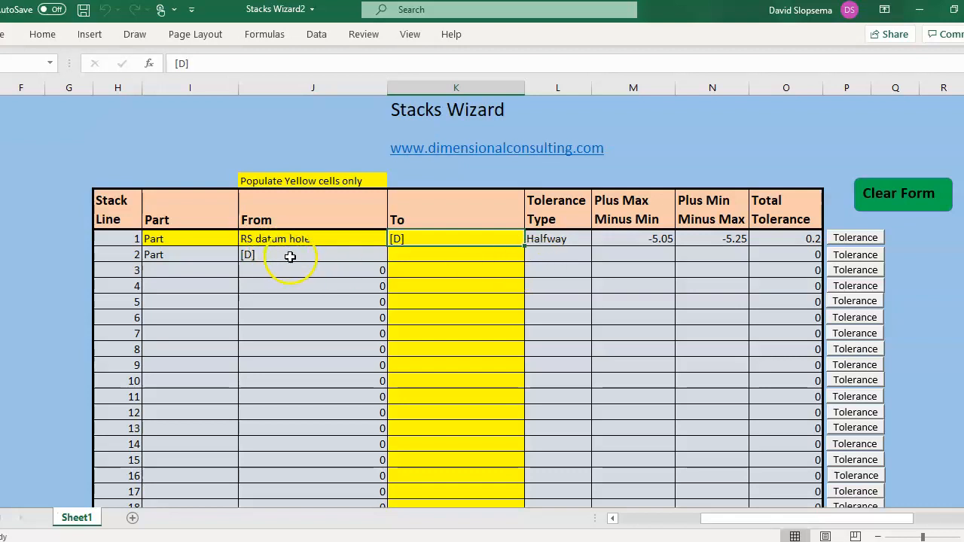
Enter "Center of slot true" as line 2's To feature and choose the Basic tolerance type with positive direction.
click(425, 254)
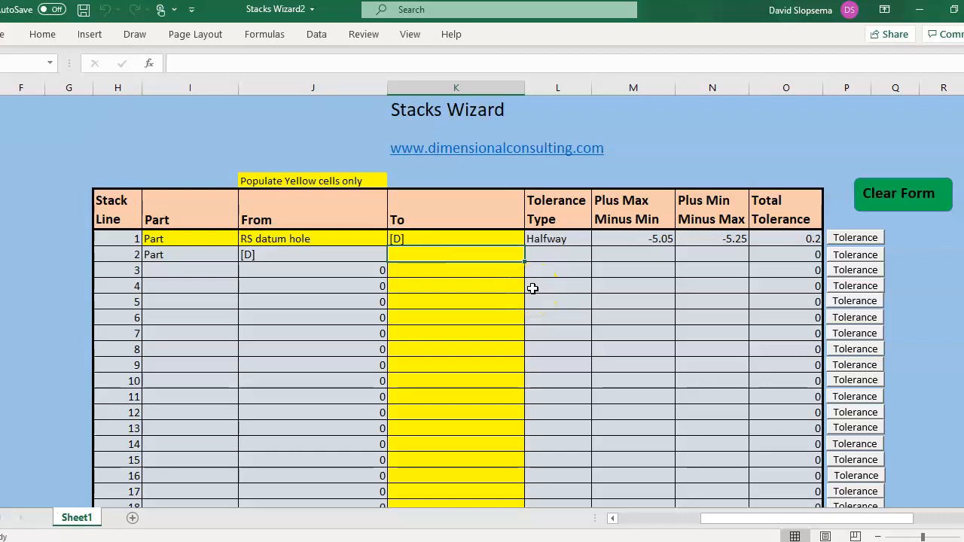
text(Center of slot true)
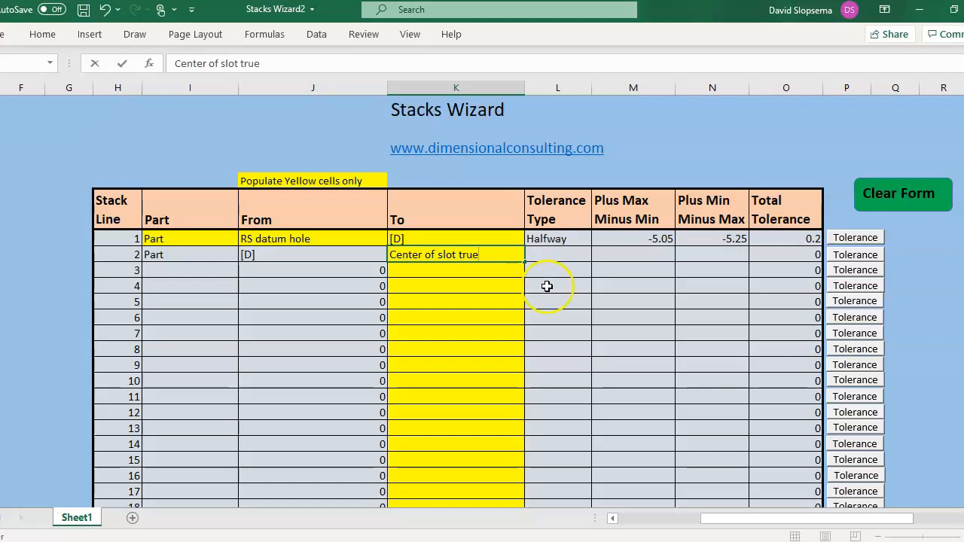
click(841, 255)
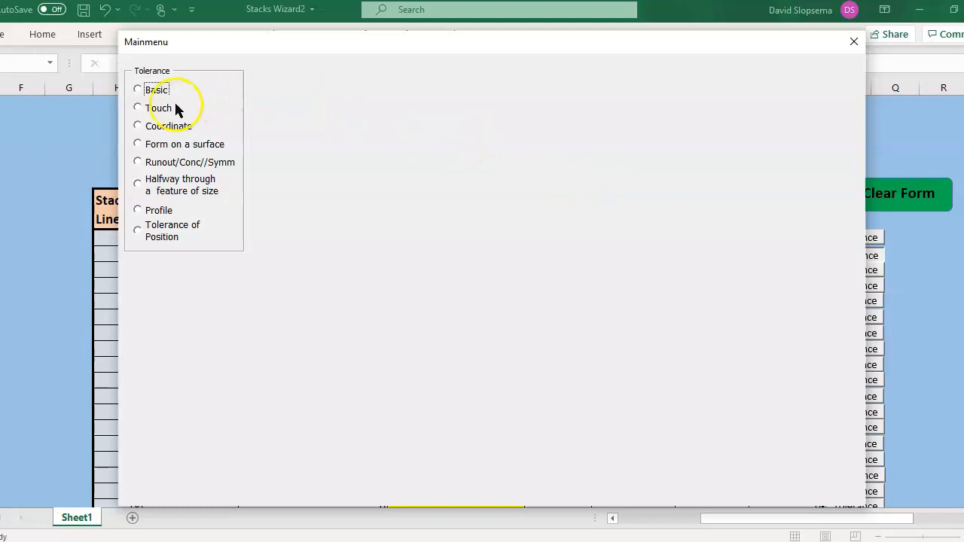
click(138, 89)
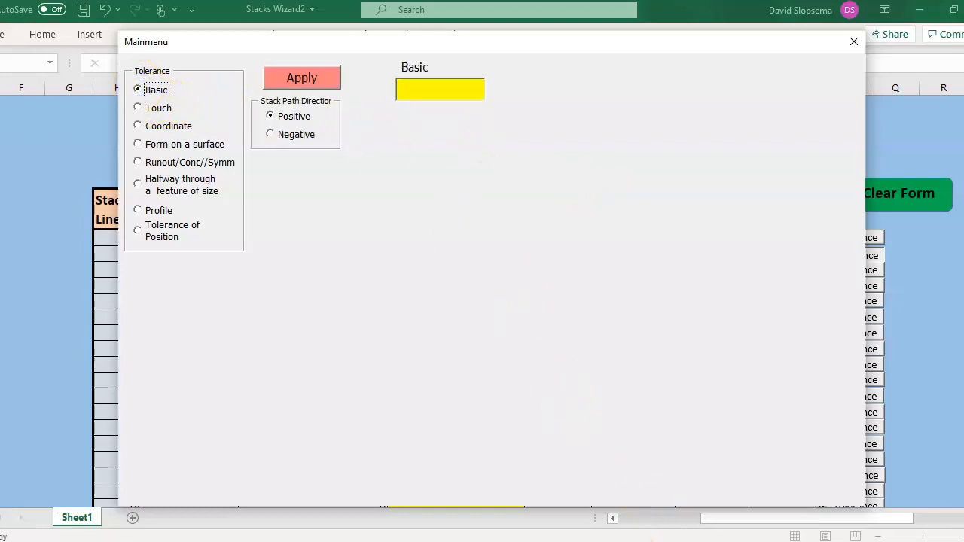
Look up the slot's basic location on the PowerPoint slide and apply a Basic value of 7.5 to line 2 in Excel.
mouse_move(656, 541)
click(713, 493)
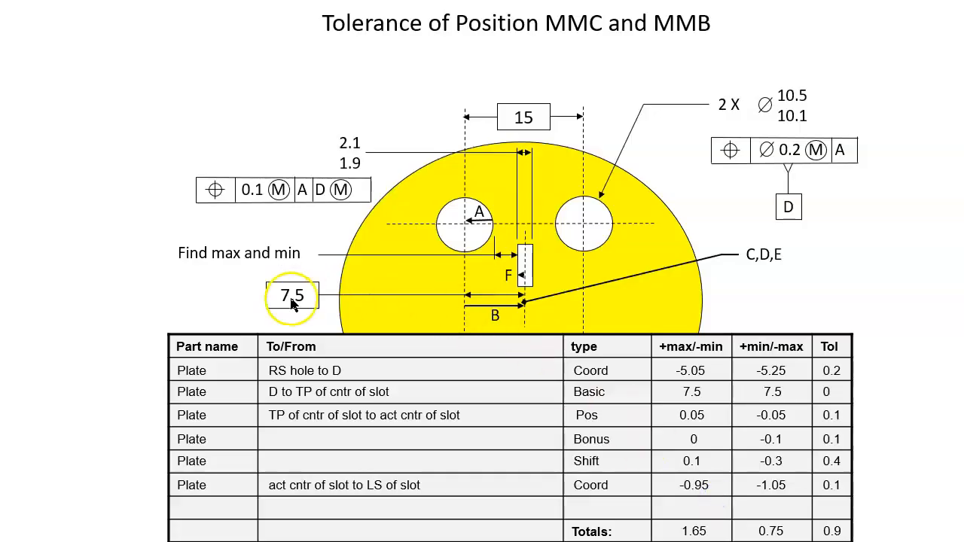
key(super)
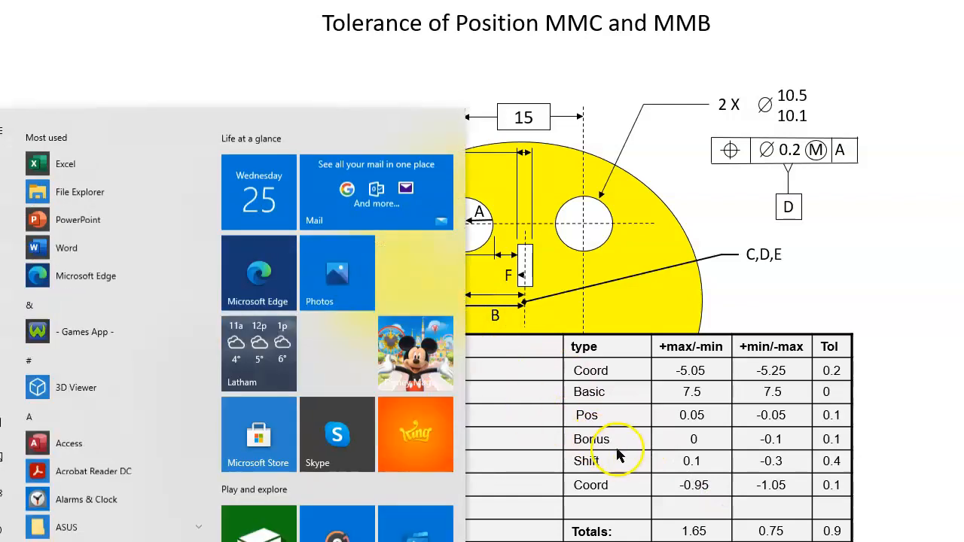
click(619, 541)
click(460, 92)
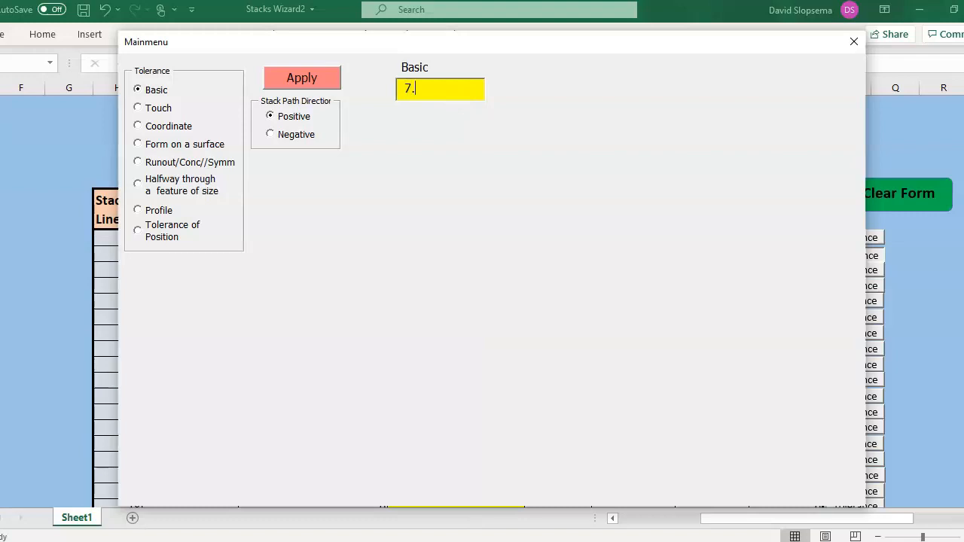
click(311, 75)
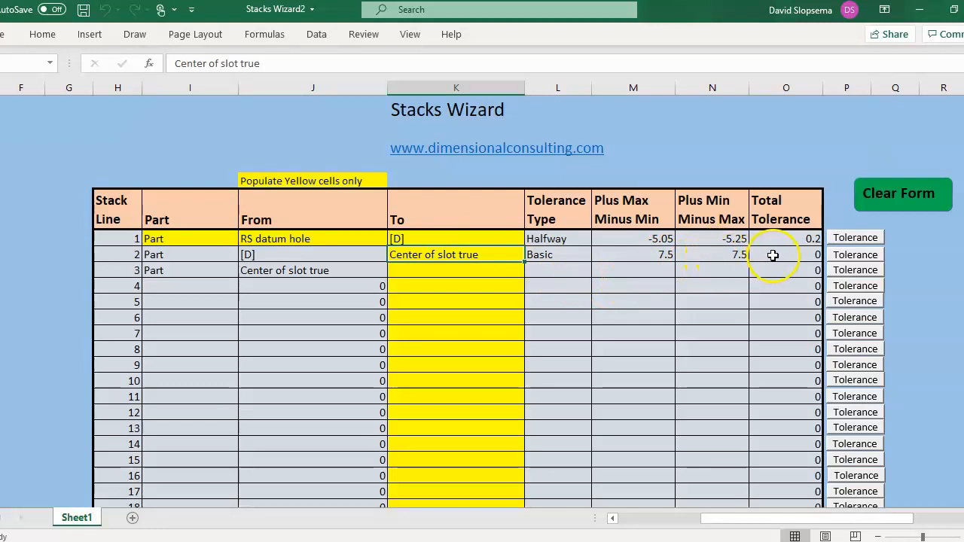
Enter "Center of slot act" as line 3's To feature and choose Tolerance of Position with MMC and an MMB datum reference.
click(462, 275)
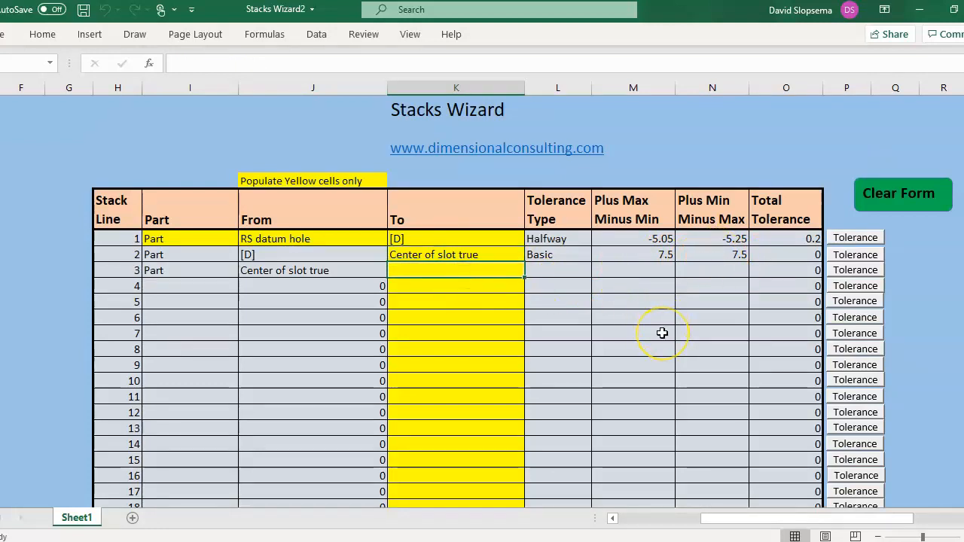
text(Center)
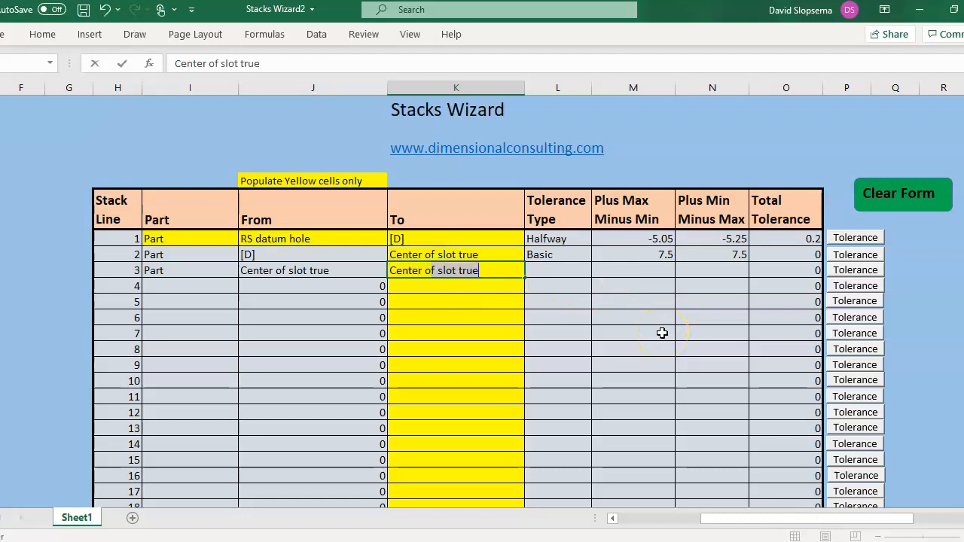
text( of slot act)
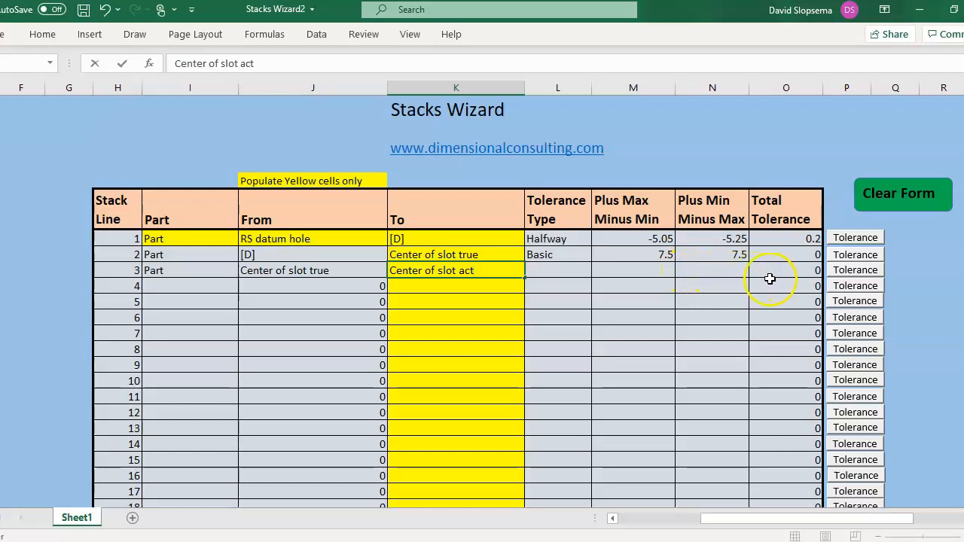
click(846, 270)
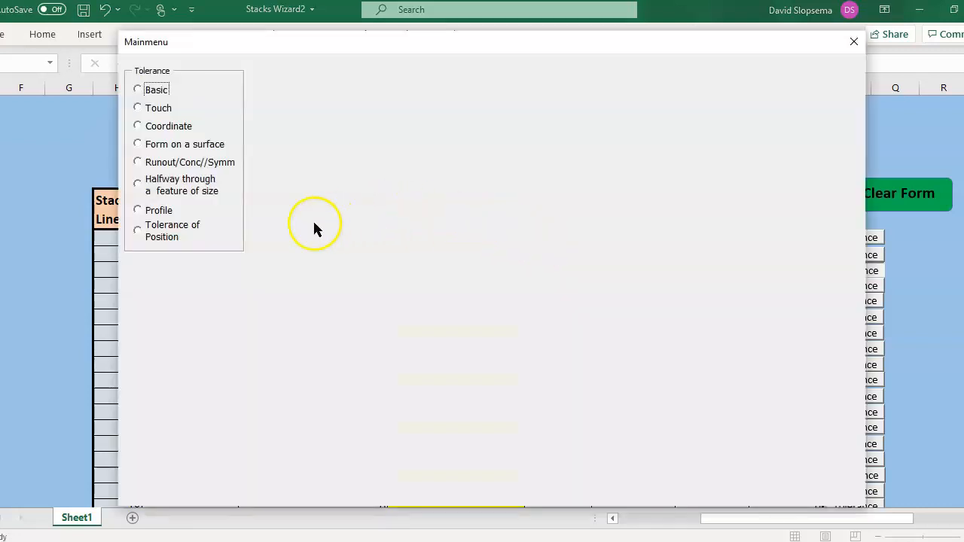
click(138, 231)
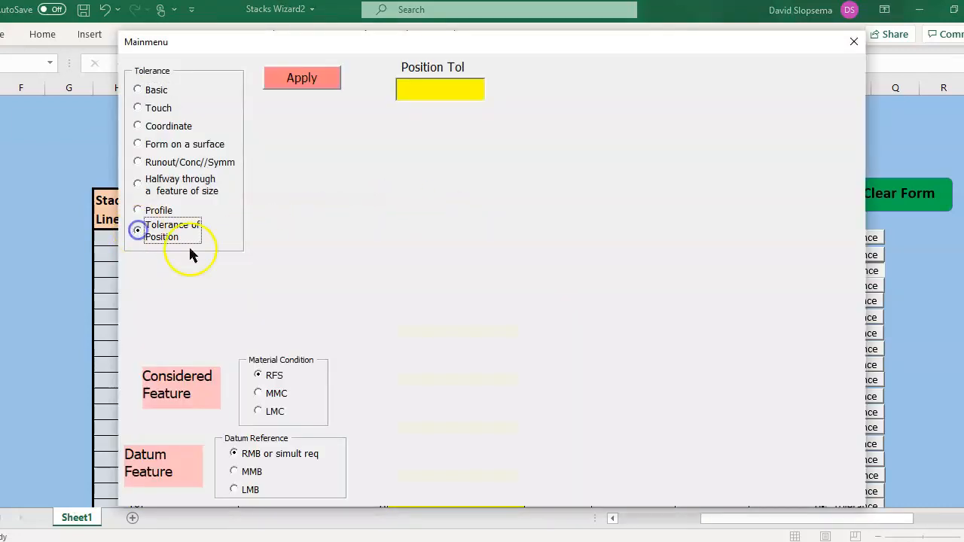
click(260, 393)
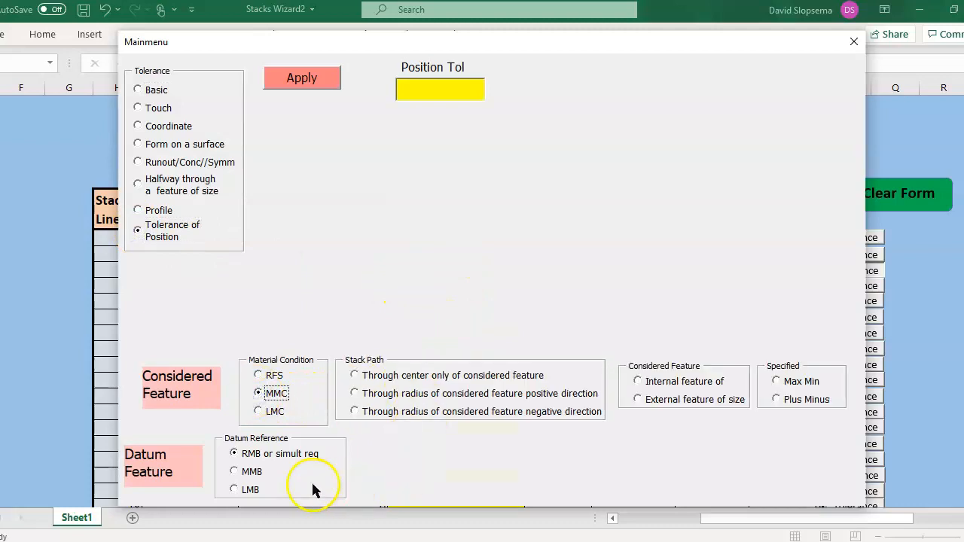
click(235, 472)
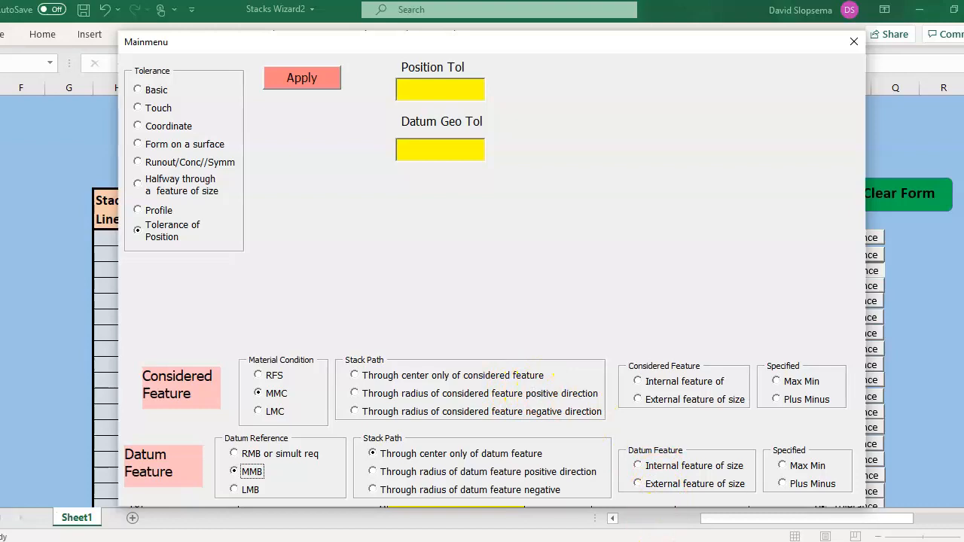
Check the slot on the PowerPoint slide, and set line 3's considered feature in Excel to negative-direction radius path, internal feature and Max Min.
click(677, 519)
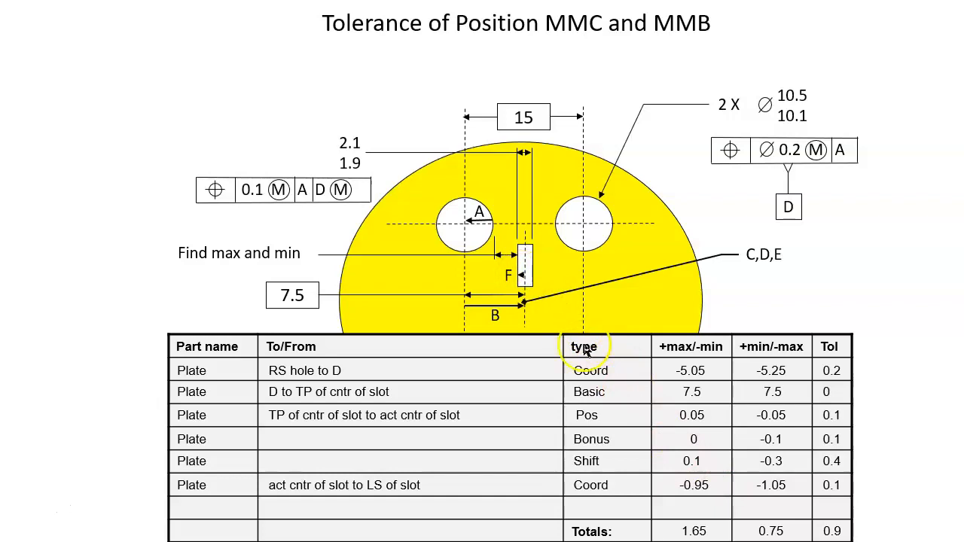
key(super)
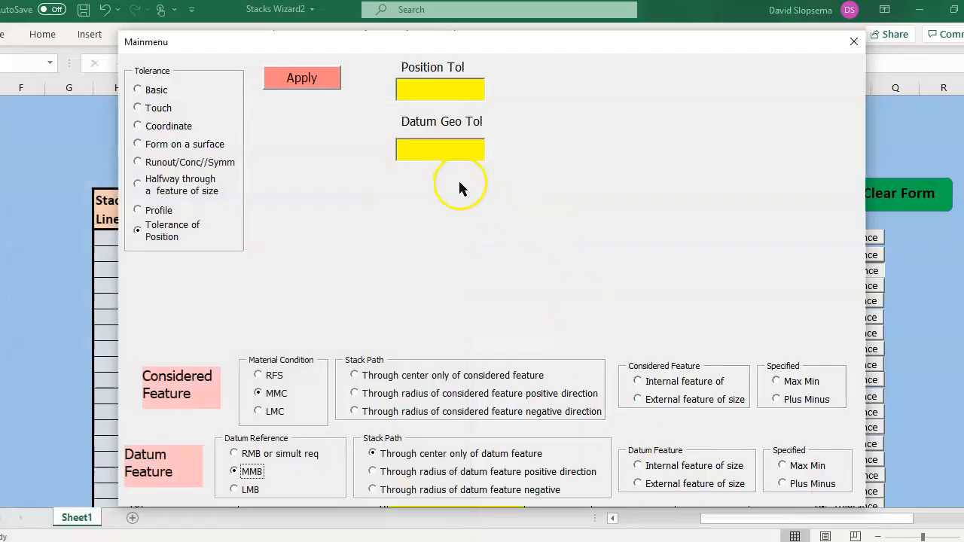
click(354, 412)
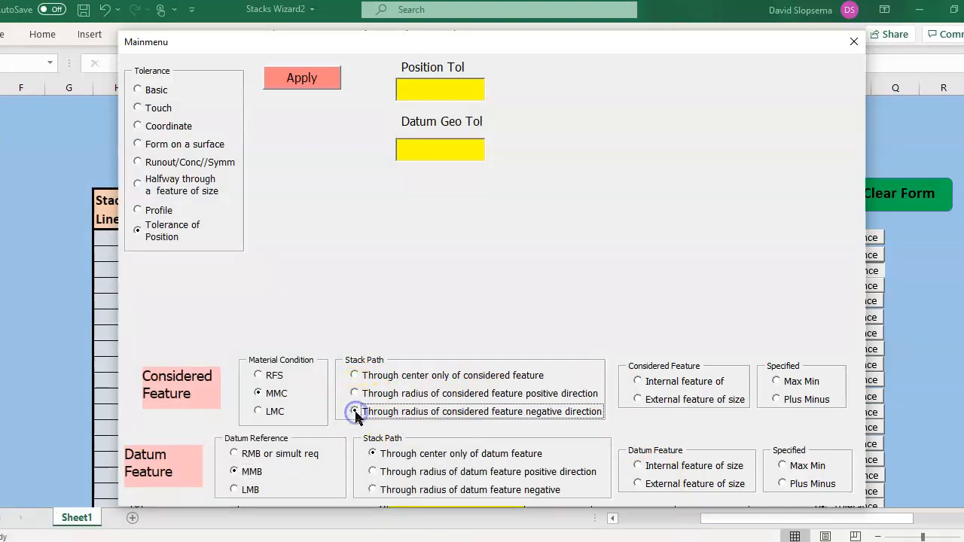
click(638, 381)
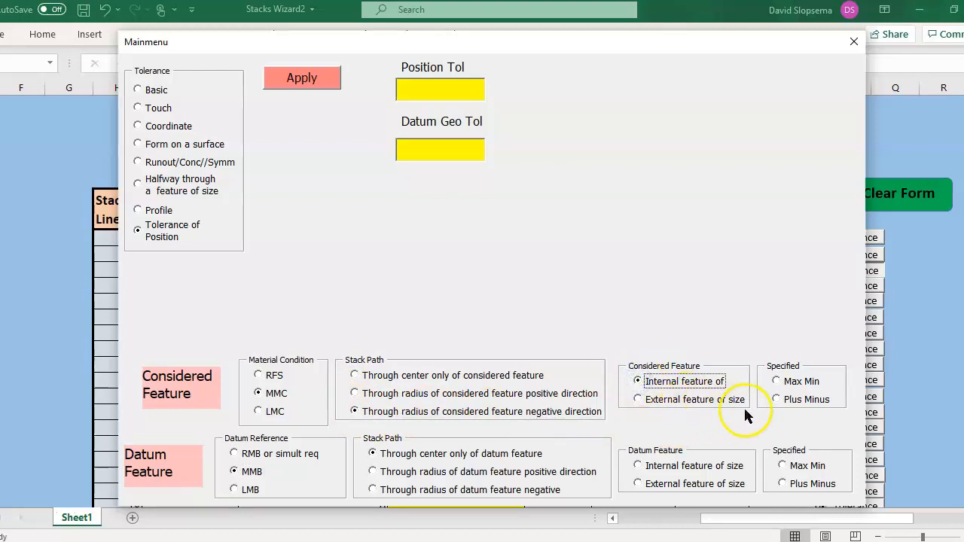
click(778, 382)
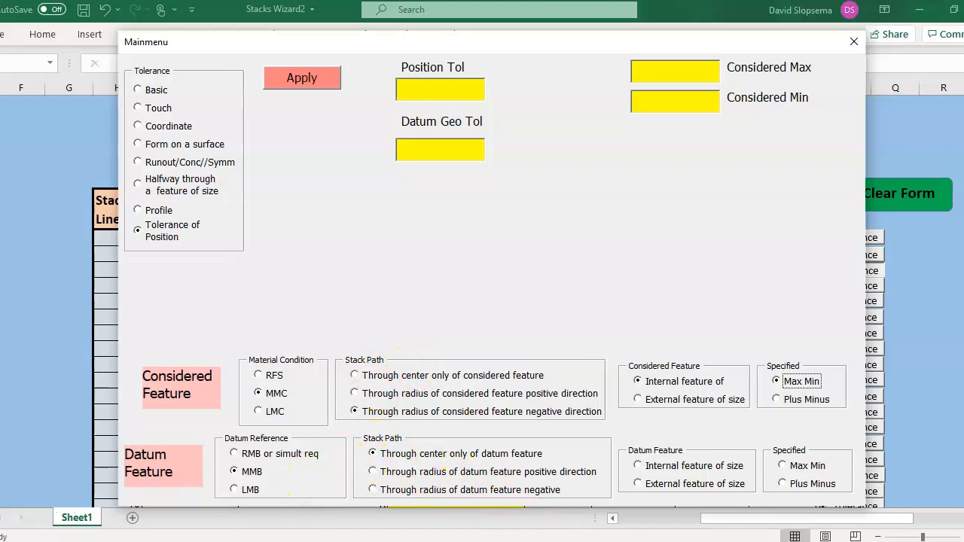
Check the datum hole's path in PowerPoint, and set line 3's datum feature in Excel to negative radius path, internal feature of size and Max Min.
click(703, 478)
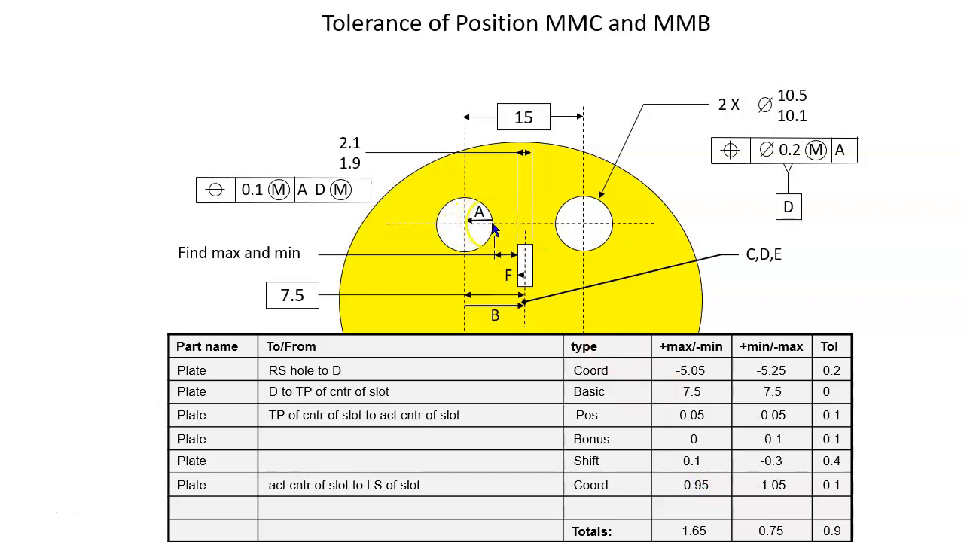
key(super)
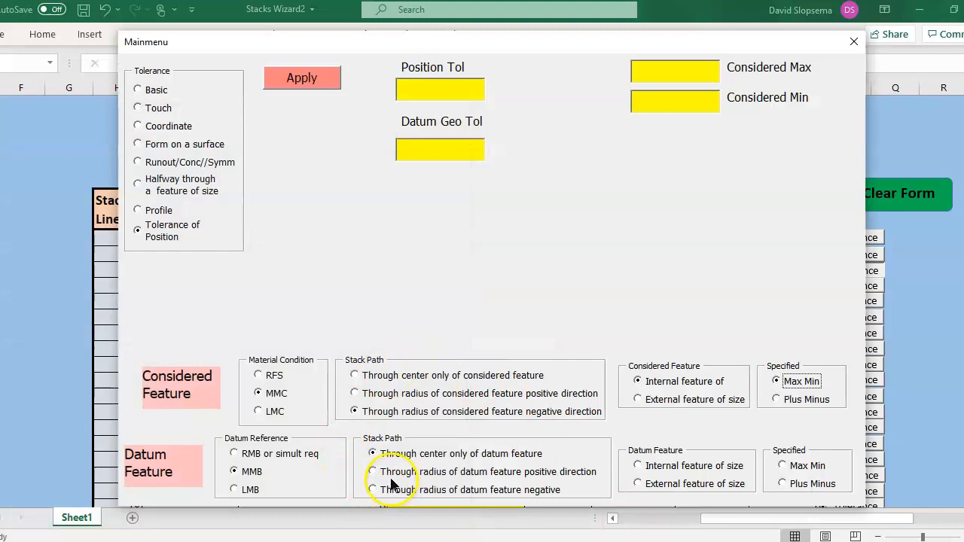
click(372, 488)
click(639, 466)
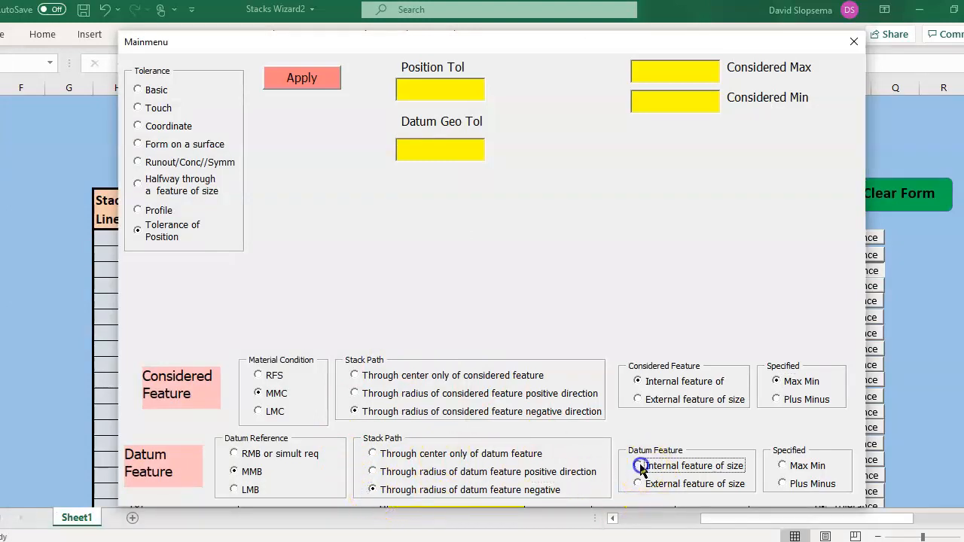
click(784, 466)
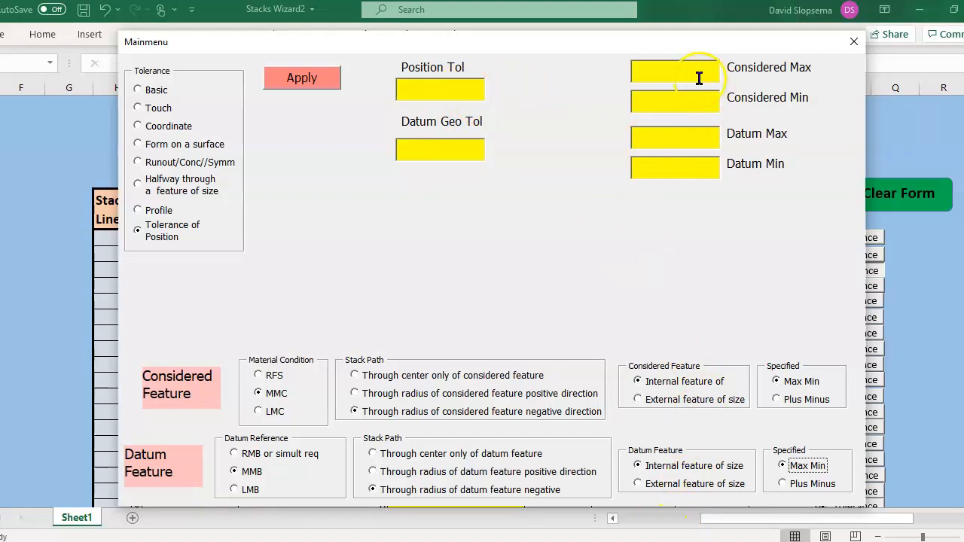
Look up the slot's limits in PowerPoint, and enter position tolerance 0.1, considered max 2.1 and considered min 1.9 for line 3 in Excel.
mouse_move(688, 534)
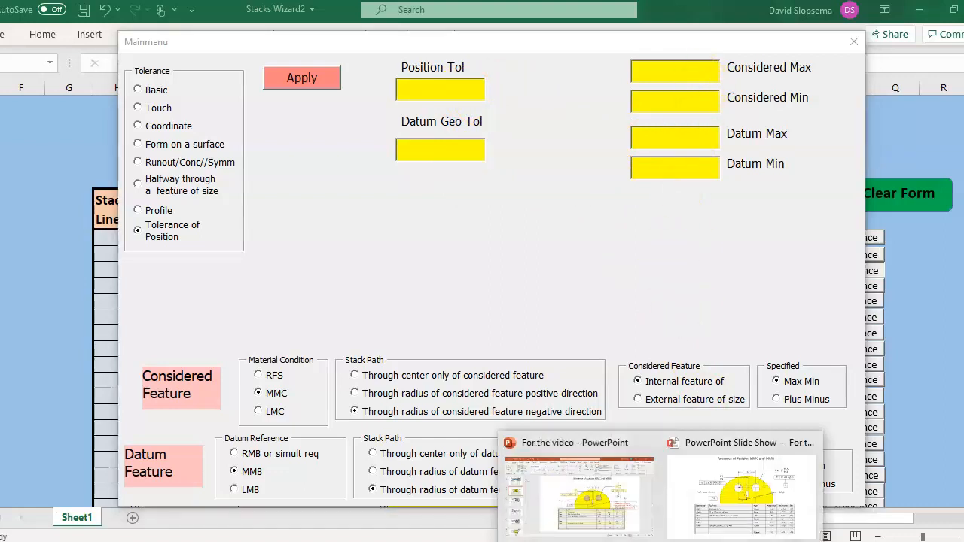
click(743, 520)
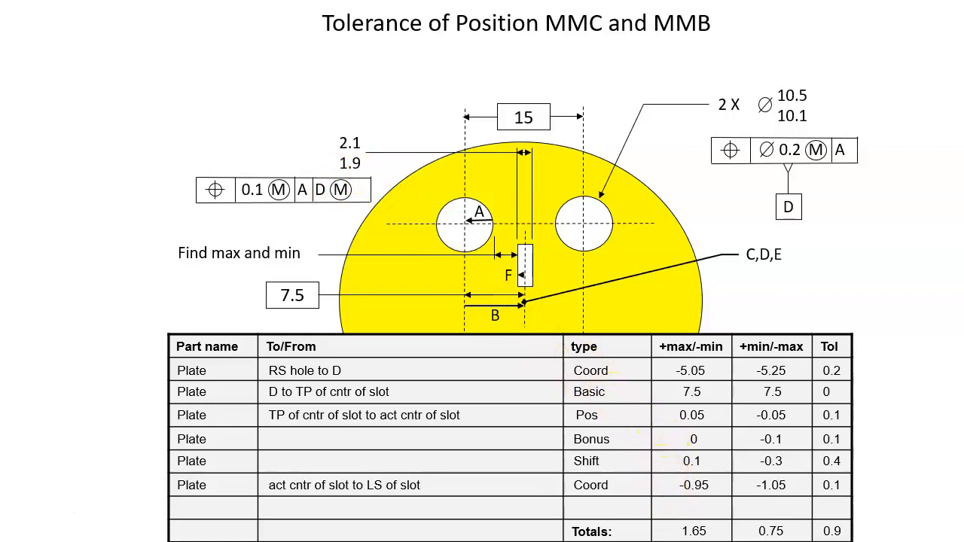
key(super)
click(690, 536)
click(442, 88)
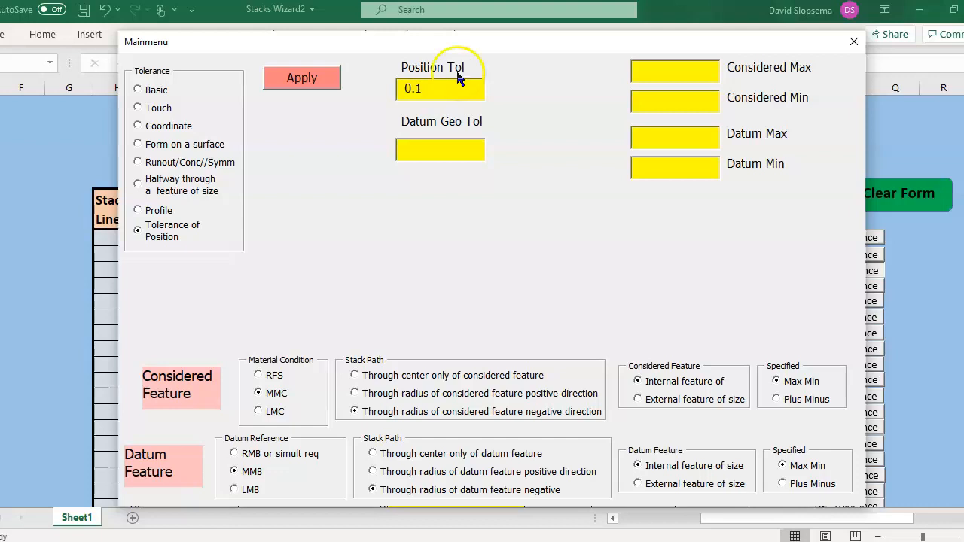
click(660, 71)
click(692, 96)
text(1.9)
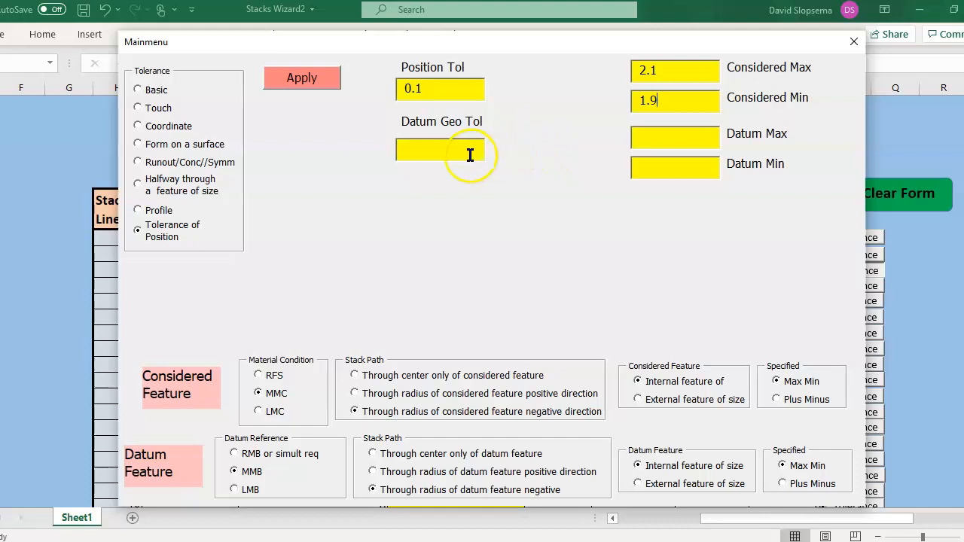
Look up the datum holes in PowerPoint, and apply datum geo tolerance 0.2, datum max 10.5 and datum min 10.1 to line 3 in Excel.
click(719, 474)
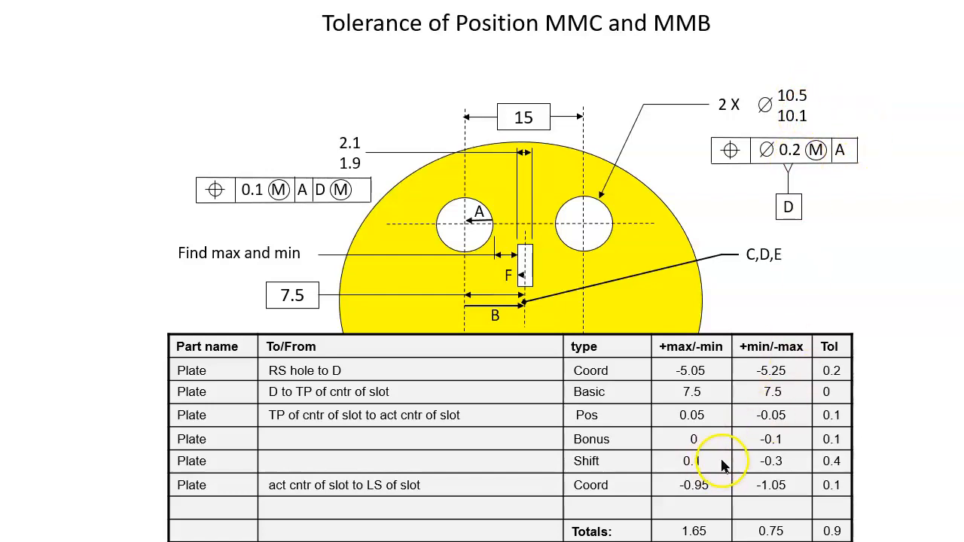
key(super)
click(260, 540)
click(462, 154)
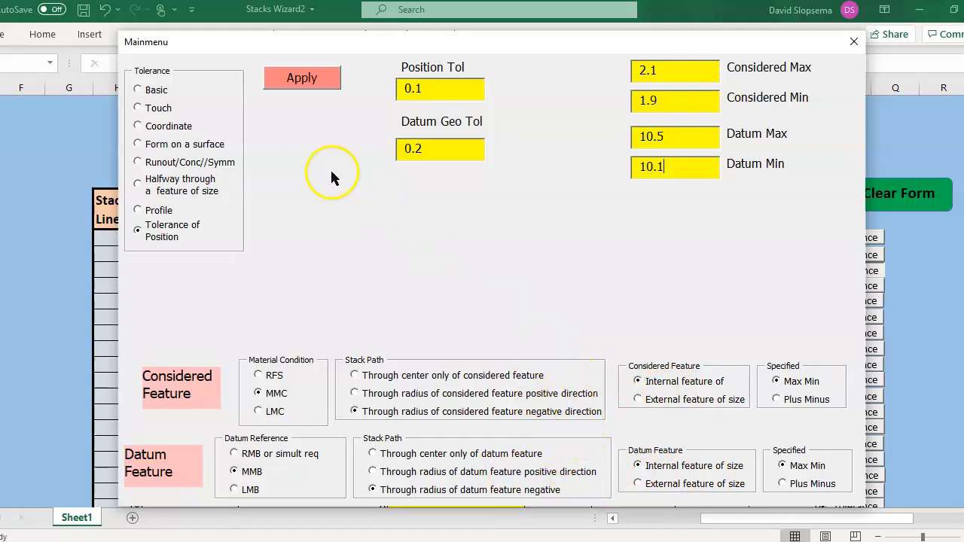
click(301, 91)
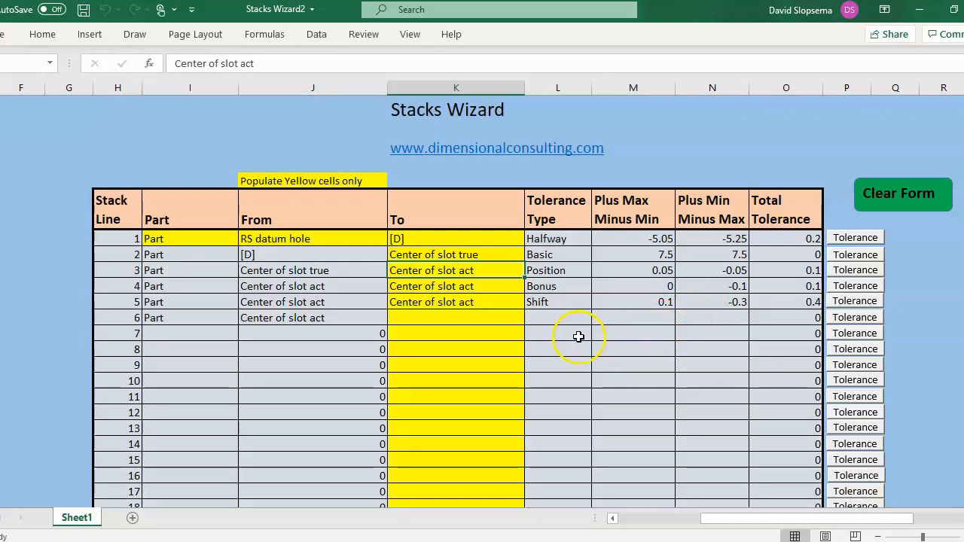
Label line 6's endpoint "LS of slot" and set its tolerance to Halfway through a feature of size, Normal, Negative and Max Min.
click(453, 318)
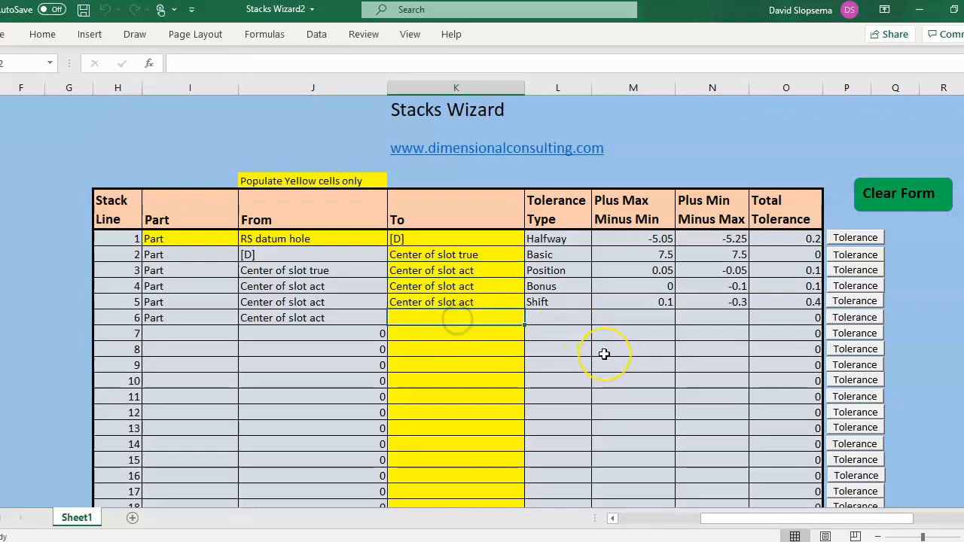
text(LS of slot)
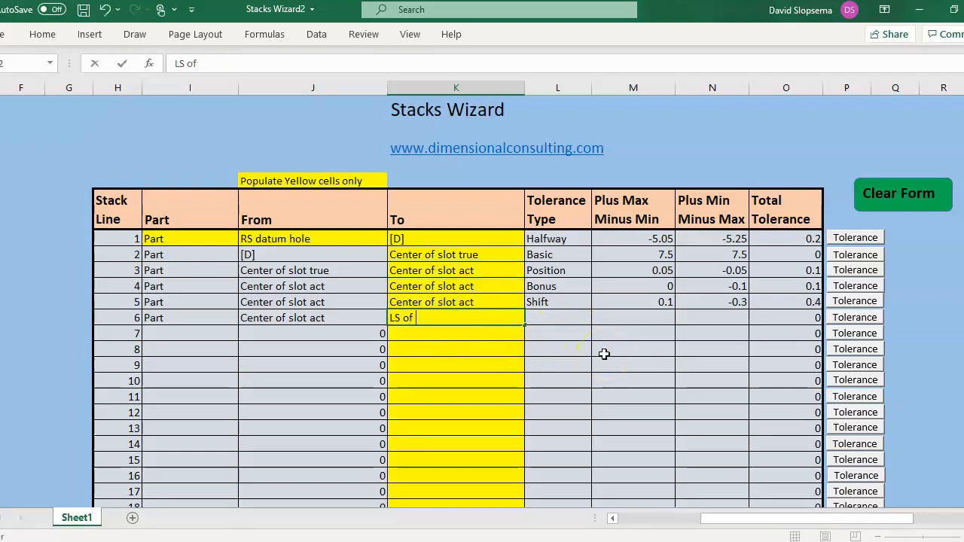
click(854, 318)
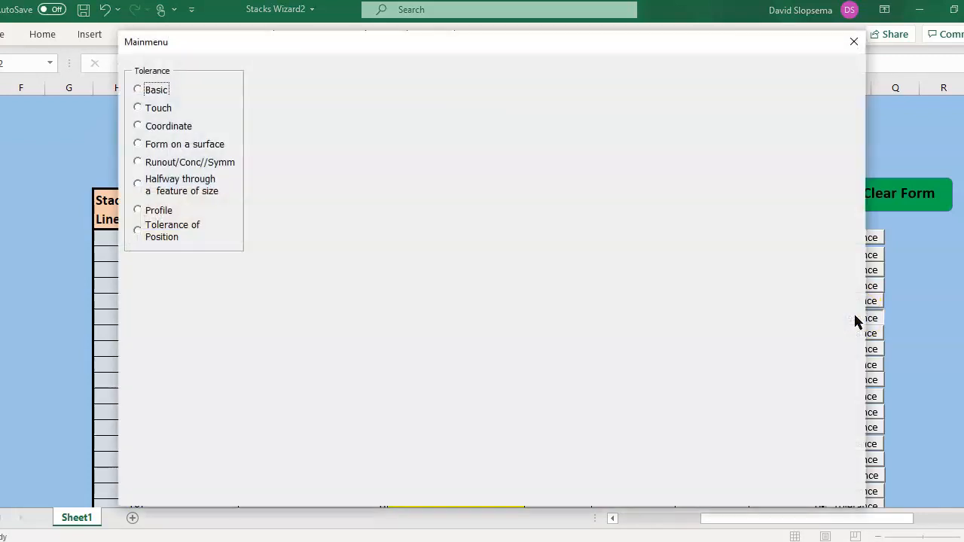
click(140, 184)
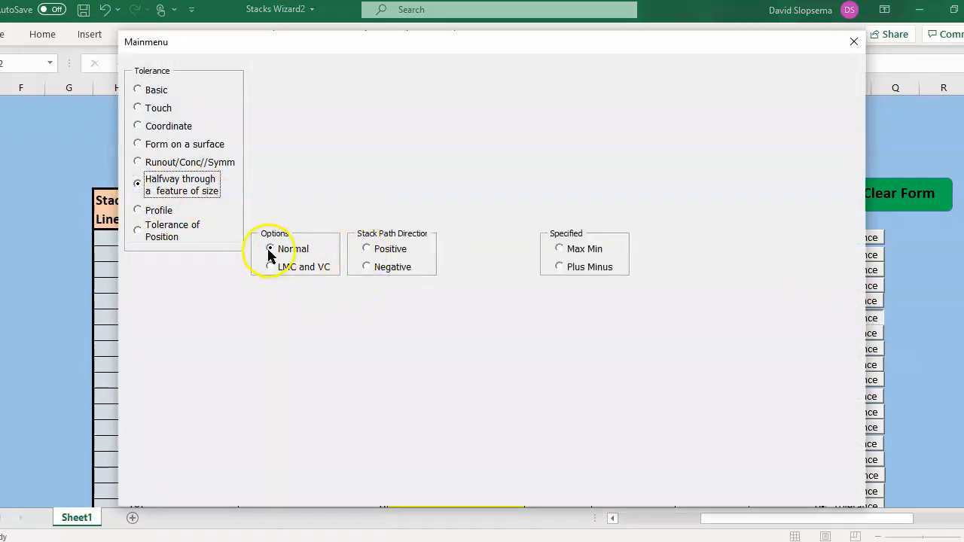
click(368, 268)
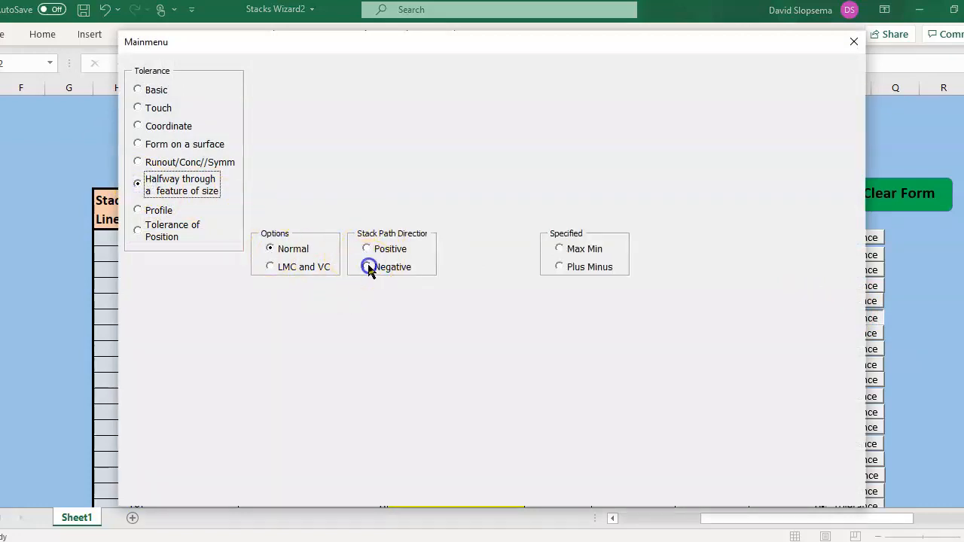
click(560, 249)
Look up the slot's width limits in PowerPoint, and apply max dia 2.1 and min dia 1.9 to line 6 in Excel.
mouse_move(655, 539)
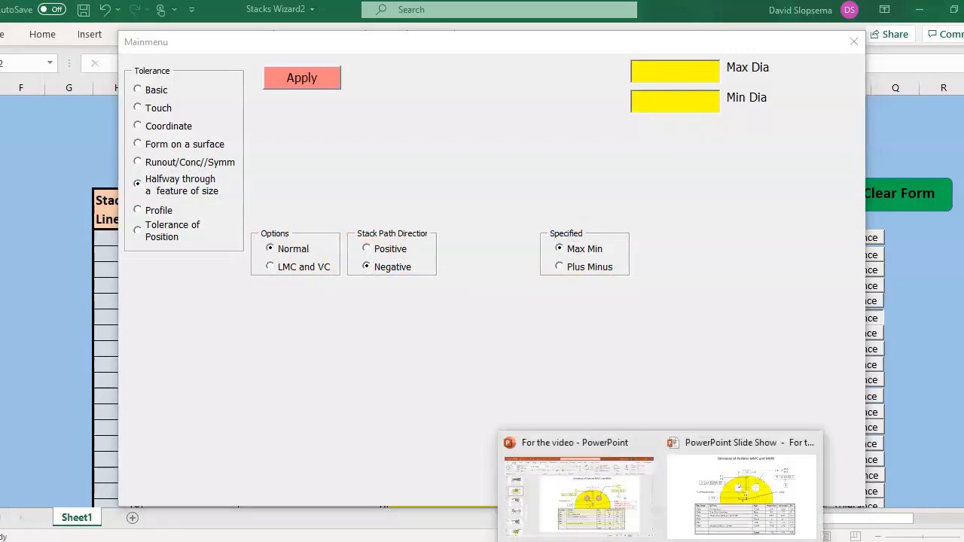
click(712, 456)
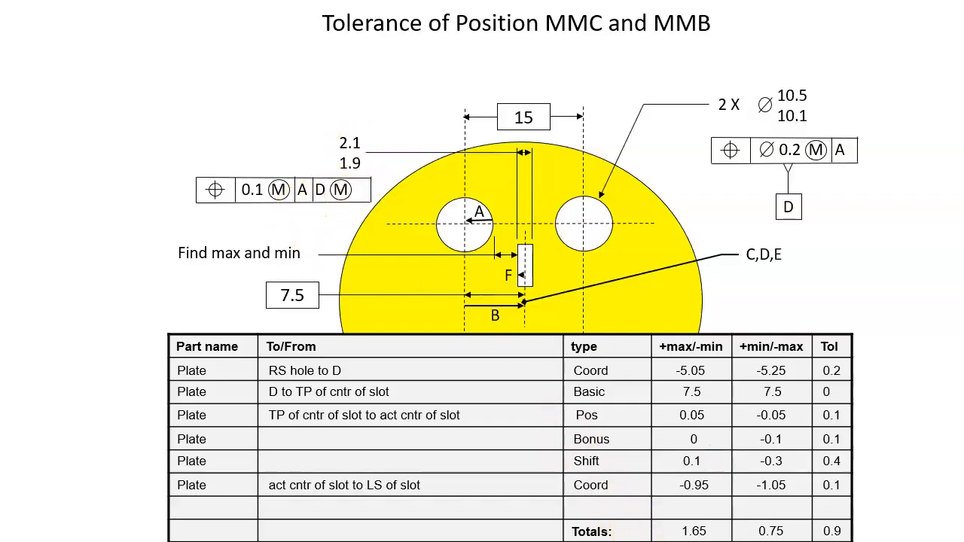
key(super)
click(630, 539)
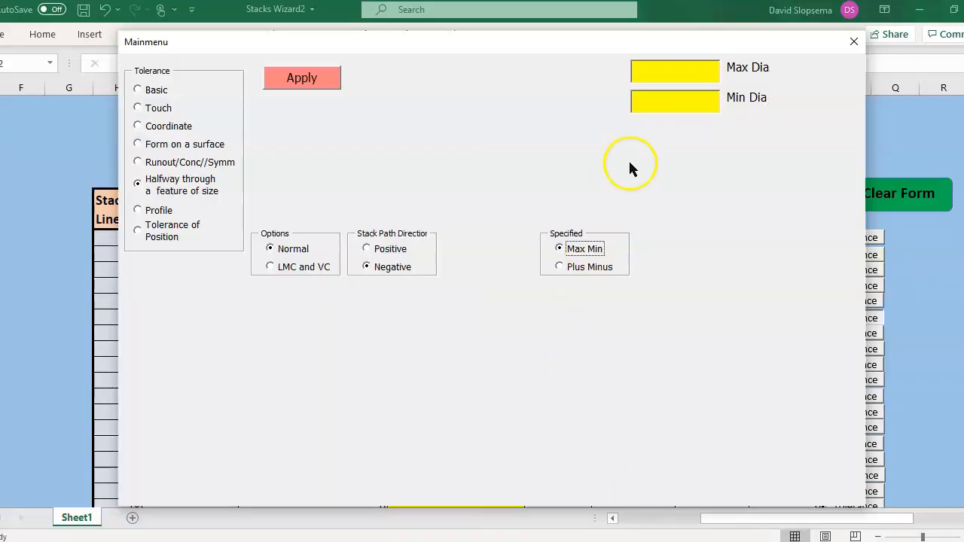
click(665, 76)
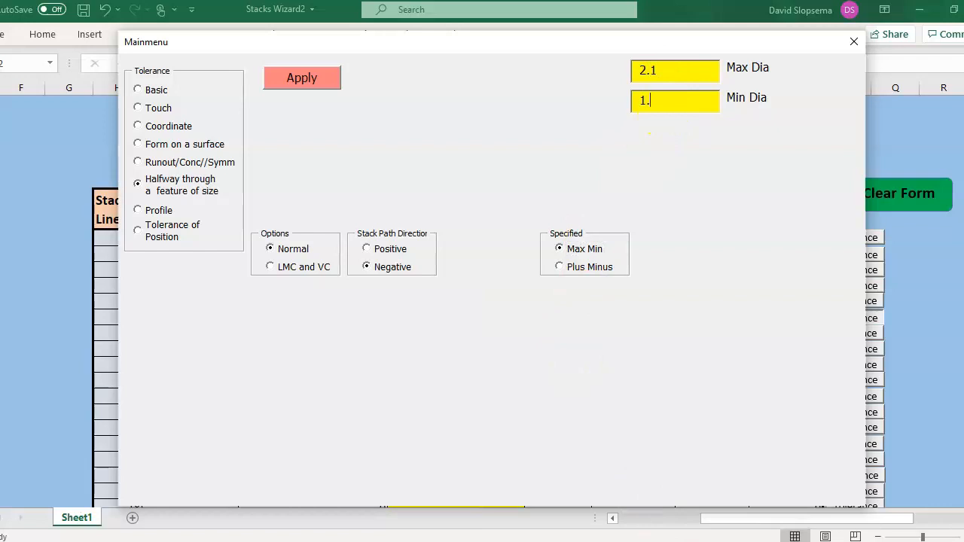
click(332, 80)
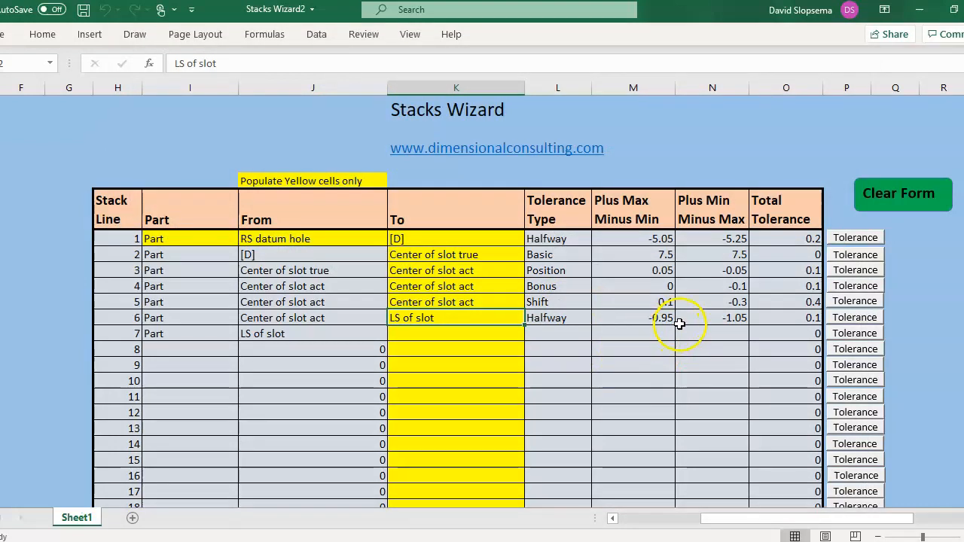
Examine the total row at the end of the stack and review the completed lines 1 to 6.
scroll(682, 326, down, 8)
scroll(688, 324, down, 1)
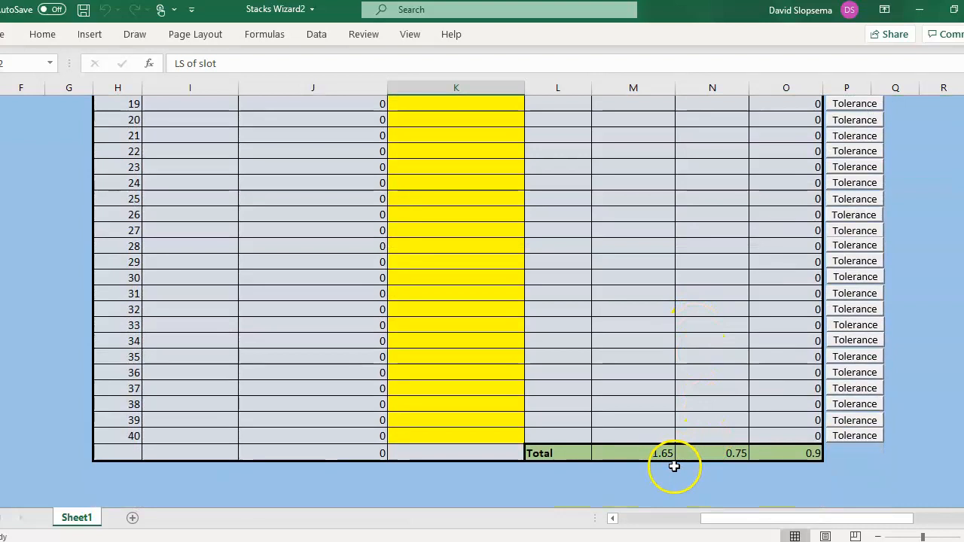
scroll(723, 309, up, 3)
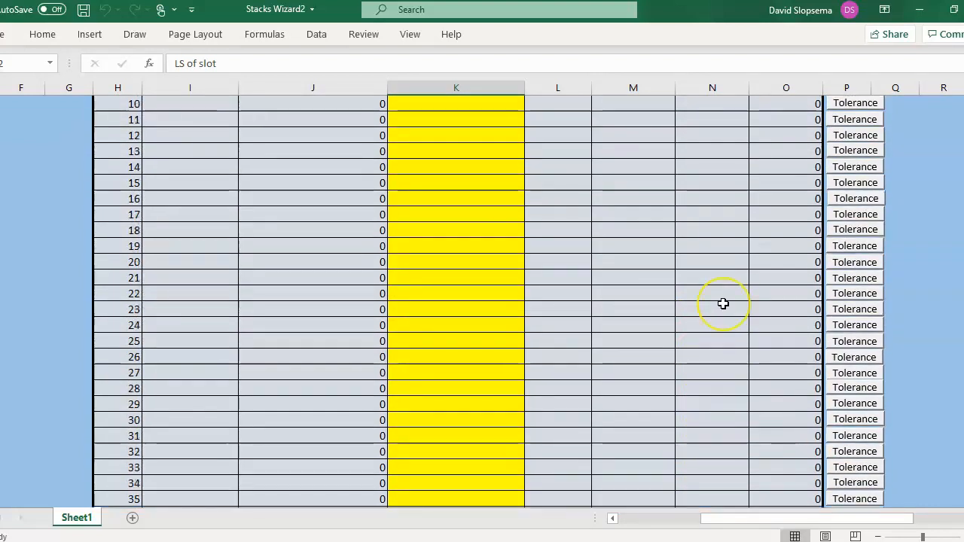
scroll(722, 303, up, 5)
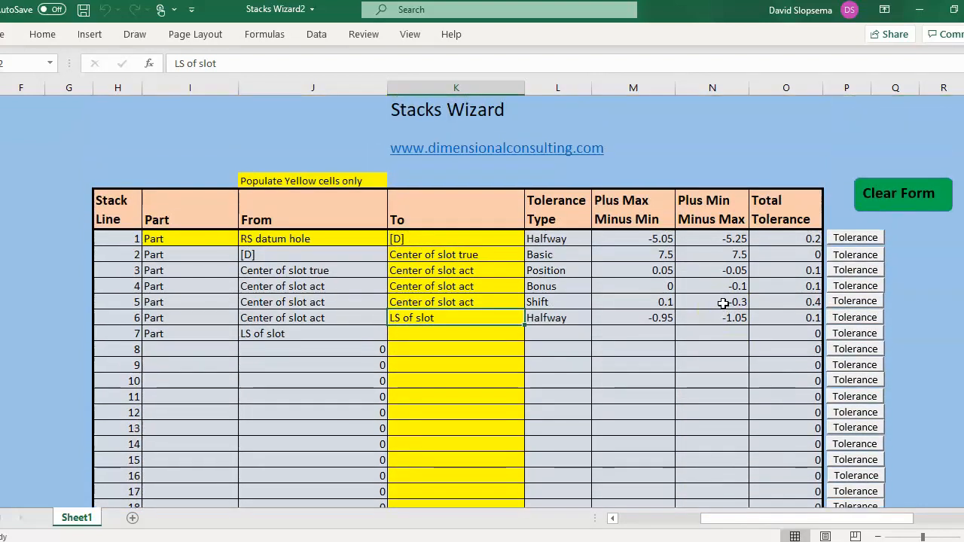
Switch to the PowerPoint slide show, check the stack table, and advance to the Equal Bilateral Profile slide.
scroll(719, 303, down, 1)
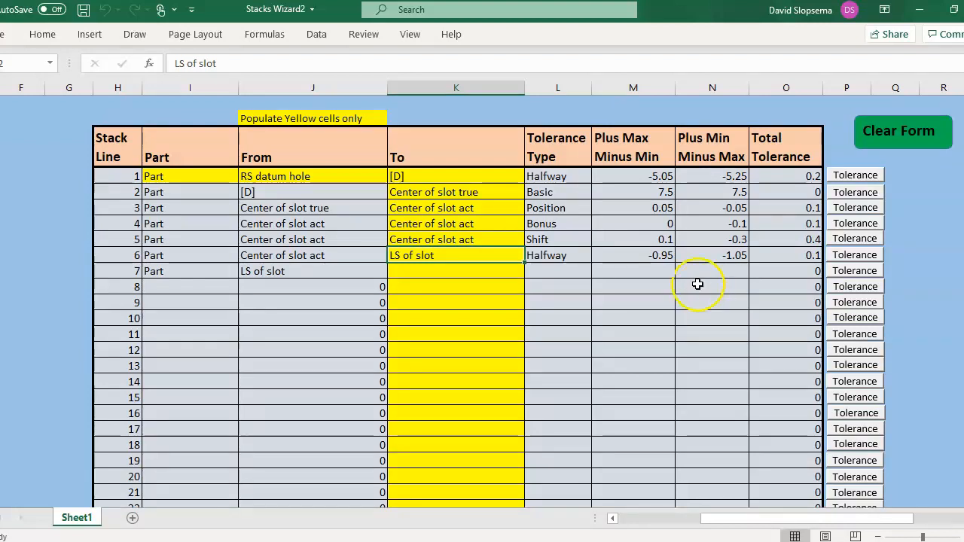
key(alt+Tab)
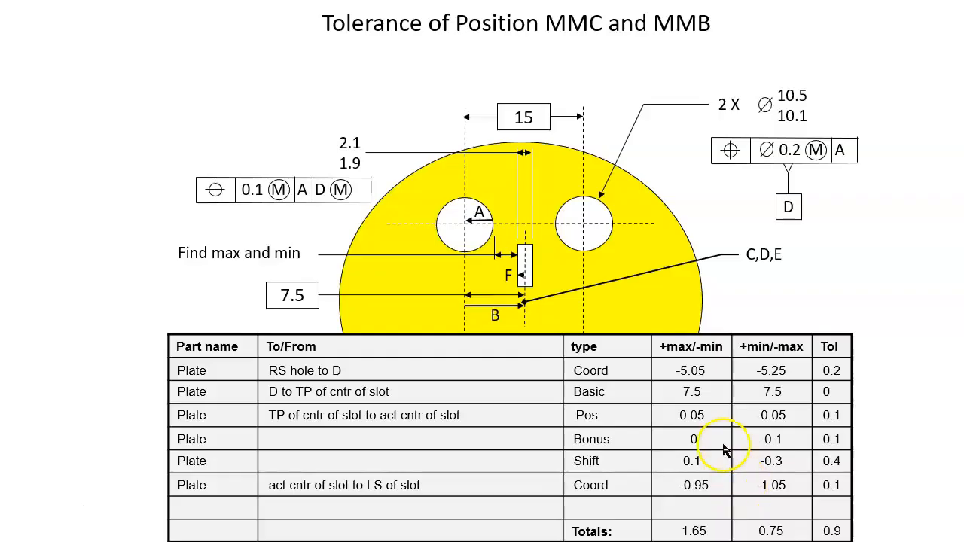
click(910, 293)
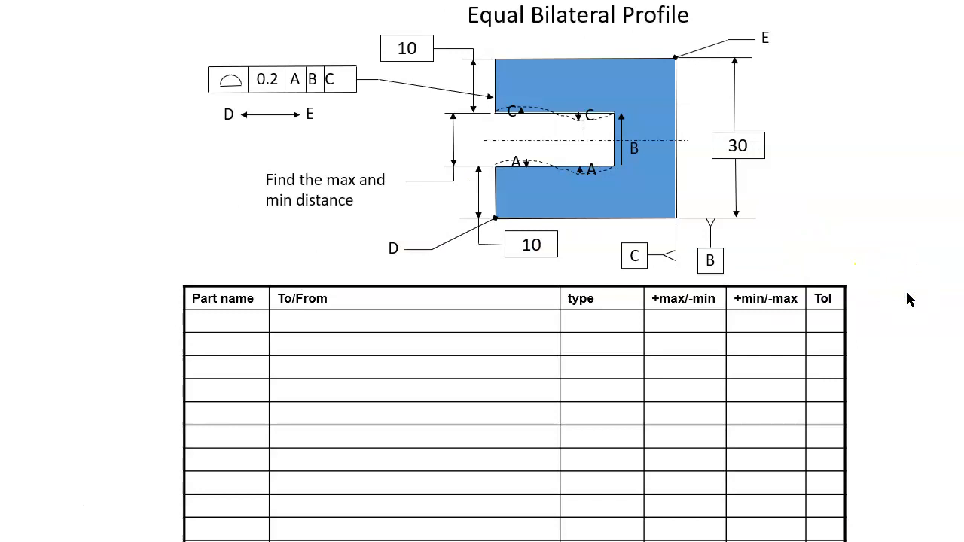
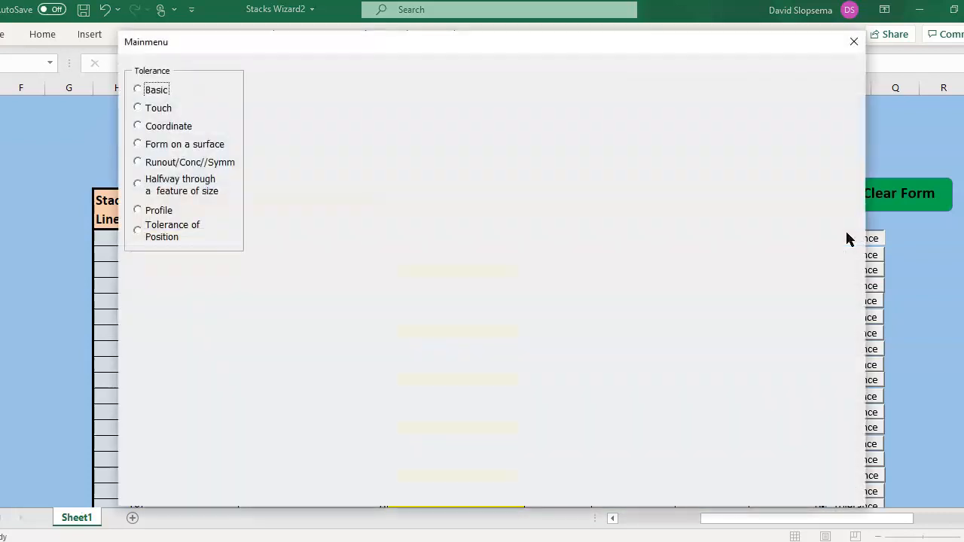
Set line 1's tolerance to Form on a surface with an Adjacent stack path in the Negative direction.
click(138, 146)
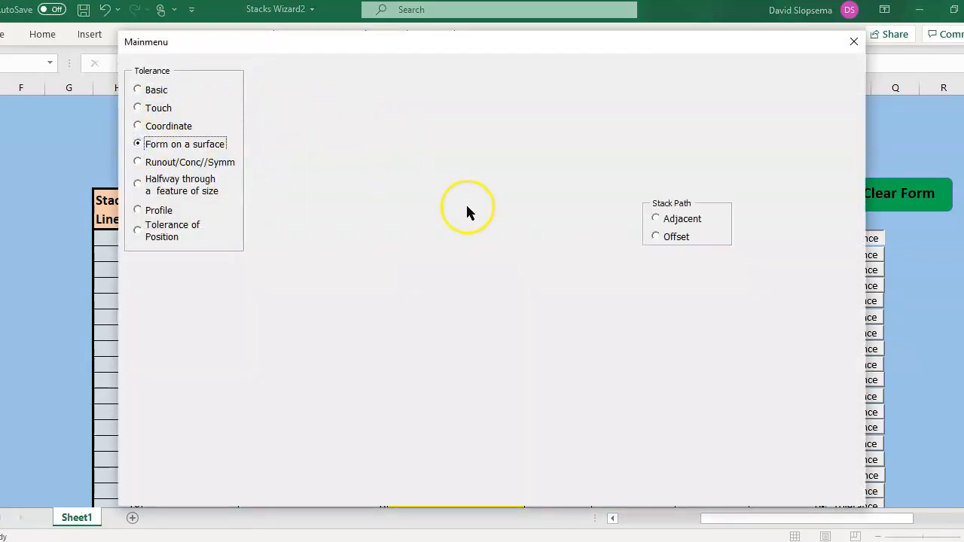
click(657, 220)
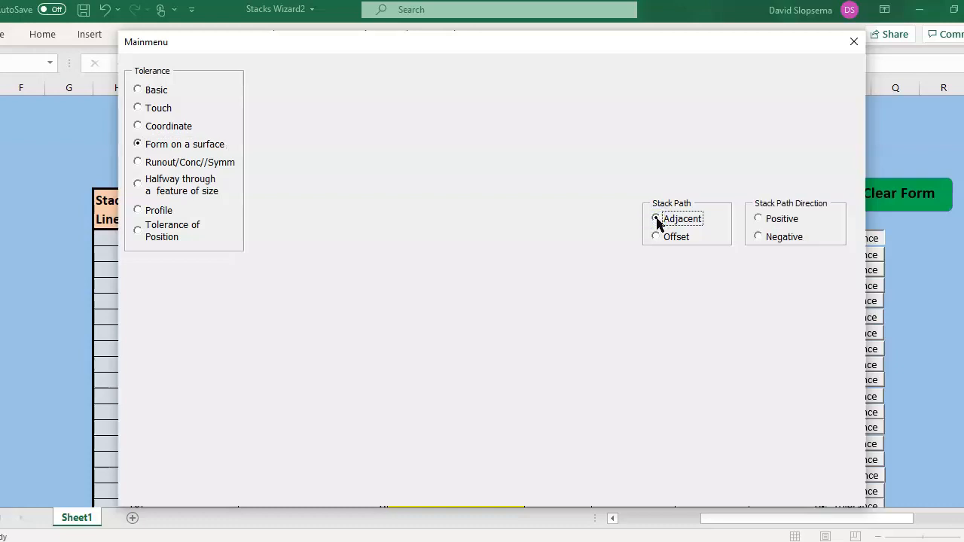
click(757, 236)
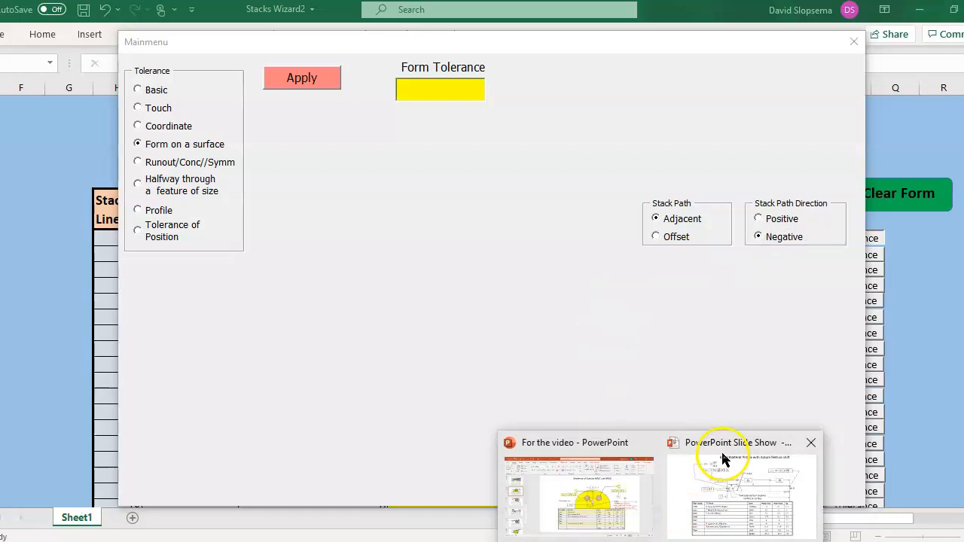
Look up the flatness tolerance of datum surface C in PowerPoint, and apply a form tolerance of 0.1 to line 1 in Excel.
click(725, 459)
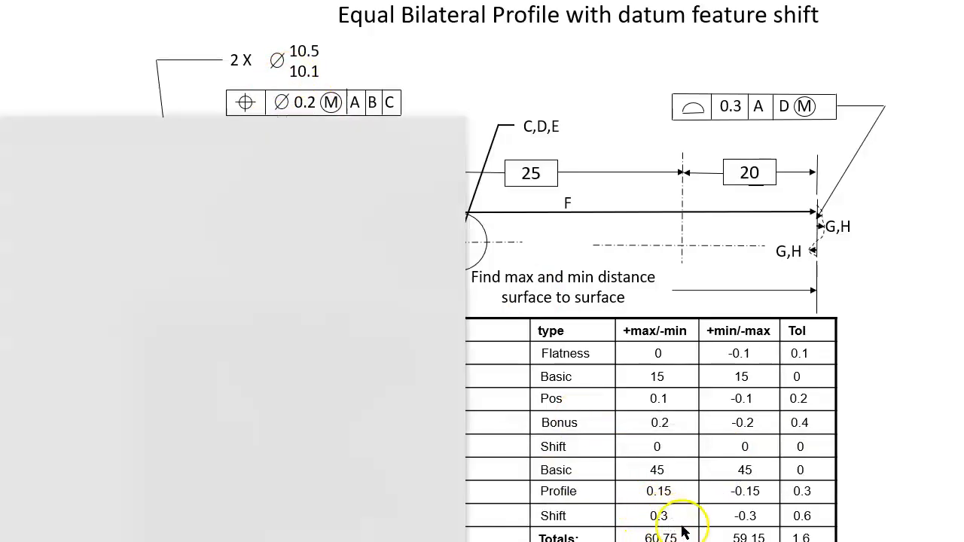
key(super)
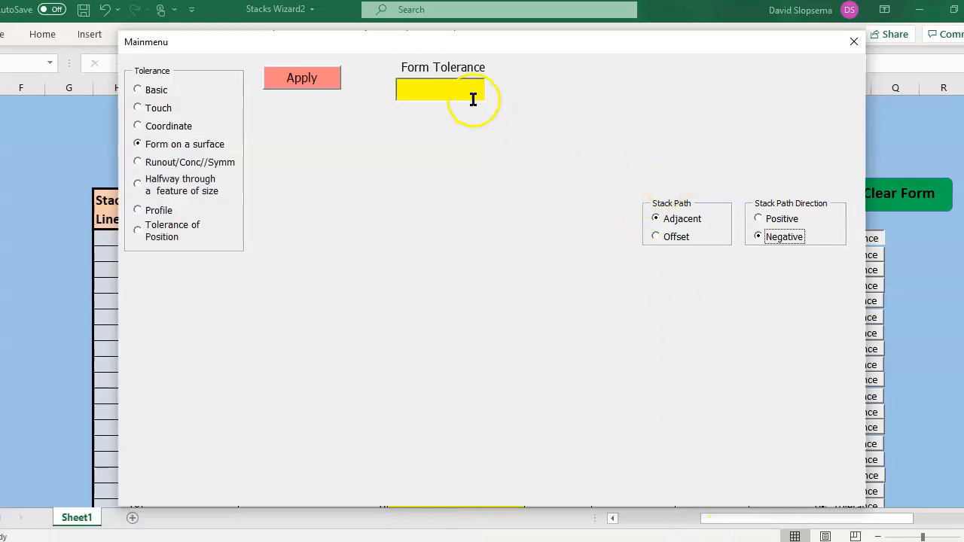
click(464, 91)
text(0.1)
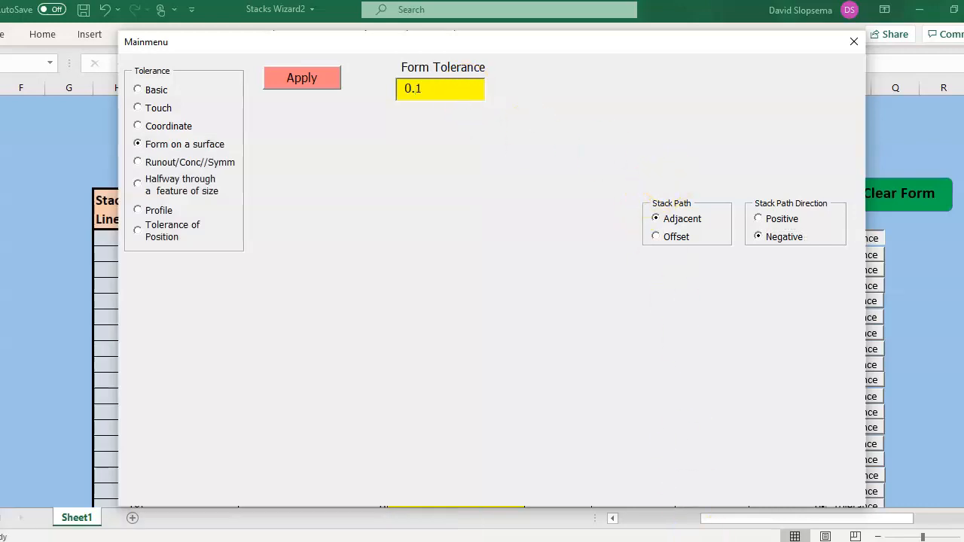
click(305, 80)
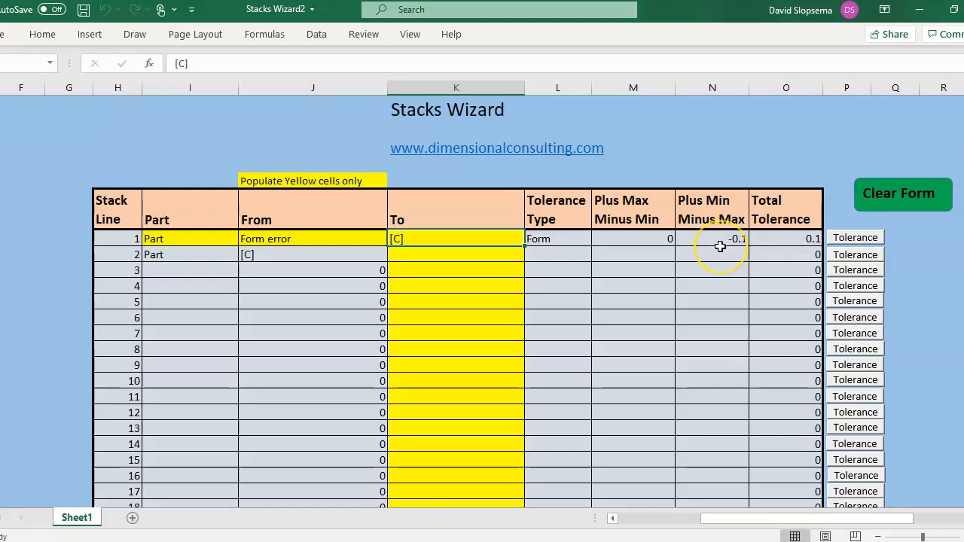
Label line 2's endpoint "True position left hole" and set its tolerance type to Basic in the Positive direction.
click(469, 257)
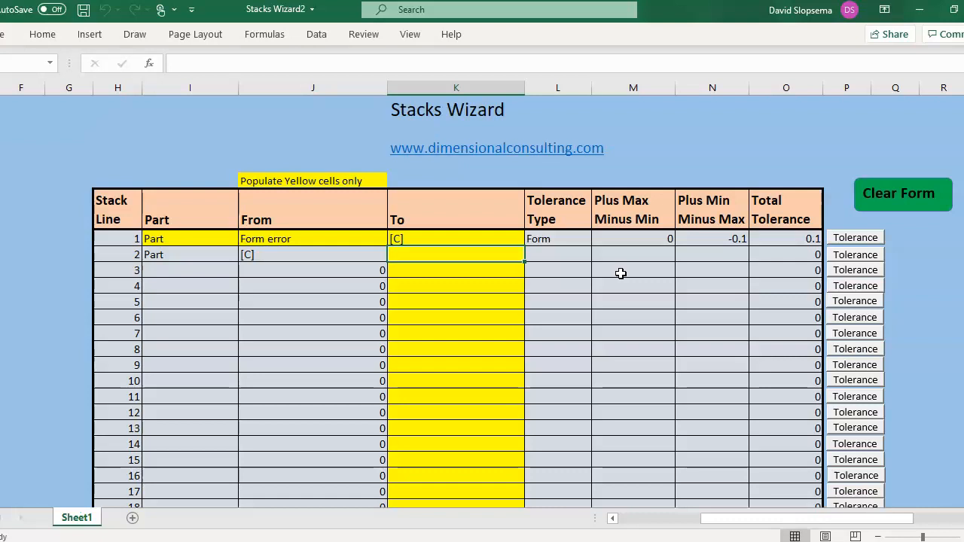
text(True pos)
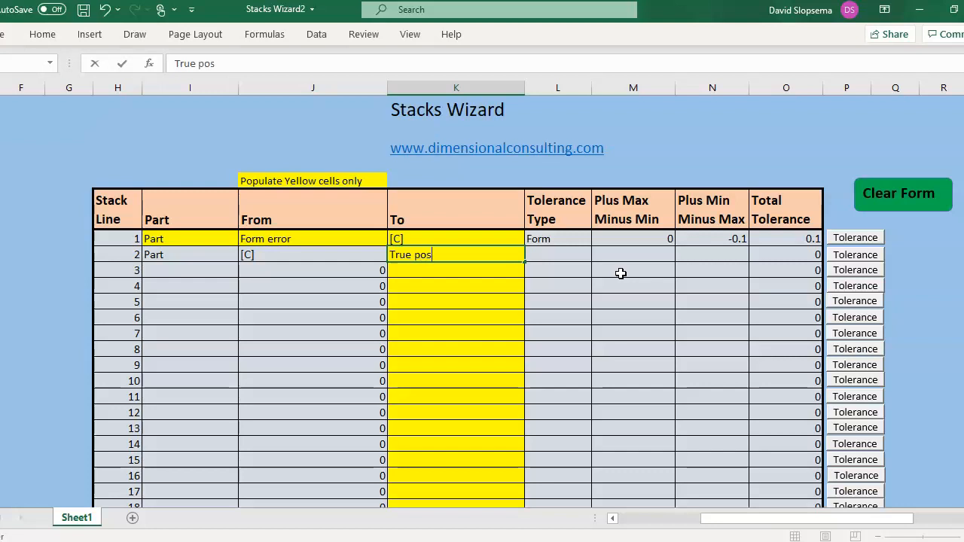
text(ition left hole)
click(836, 255)
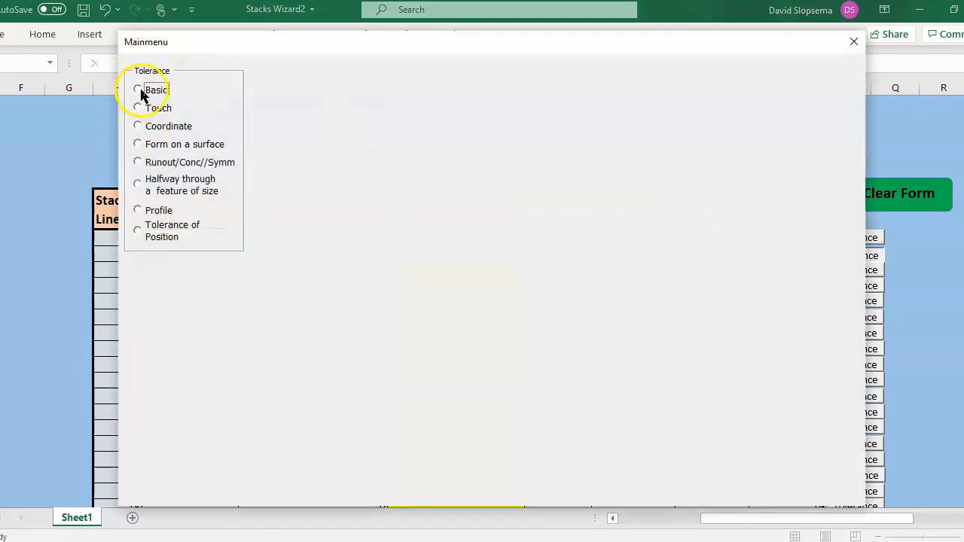
click(141, 90)
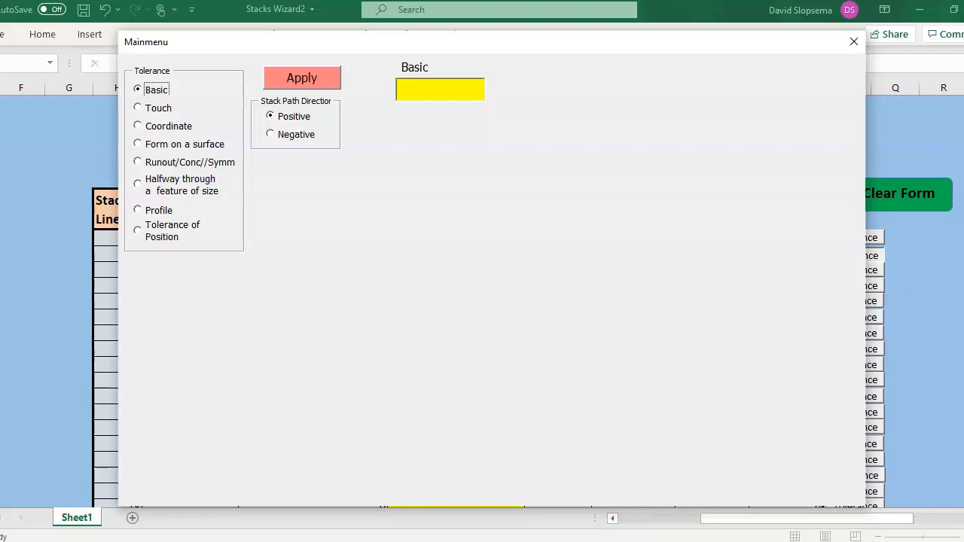
Look up the basic distance from datum C to the left hole in PowerPoint, and apply 15 to line 2 in Excel.
click(661, 541)
click(709, 510)
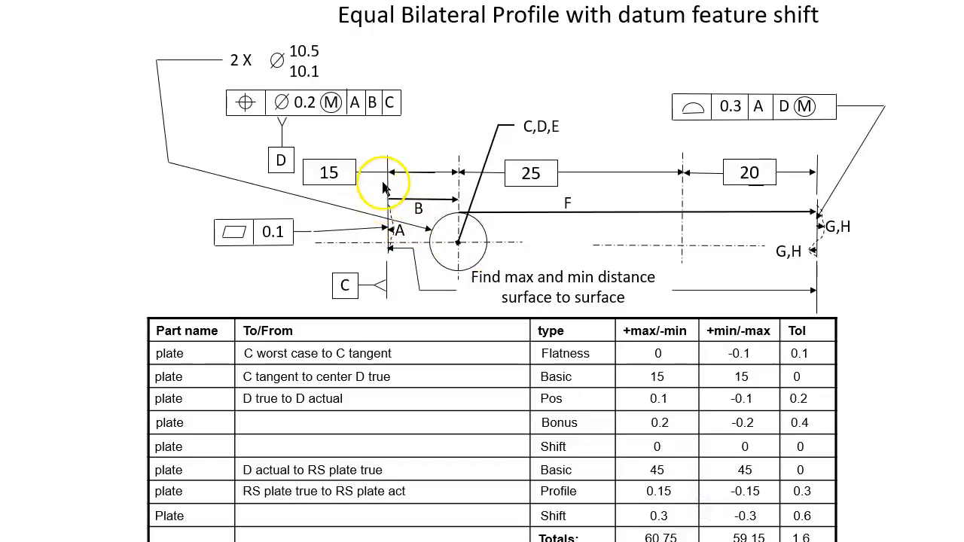
key(super)
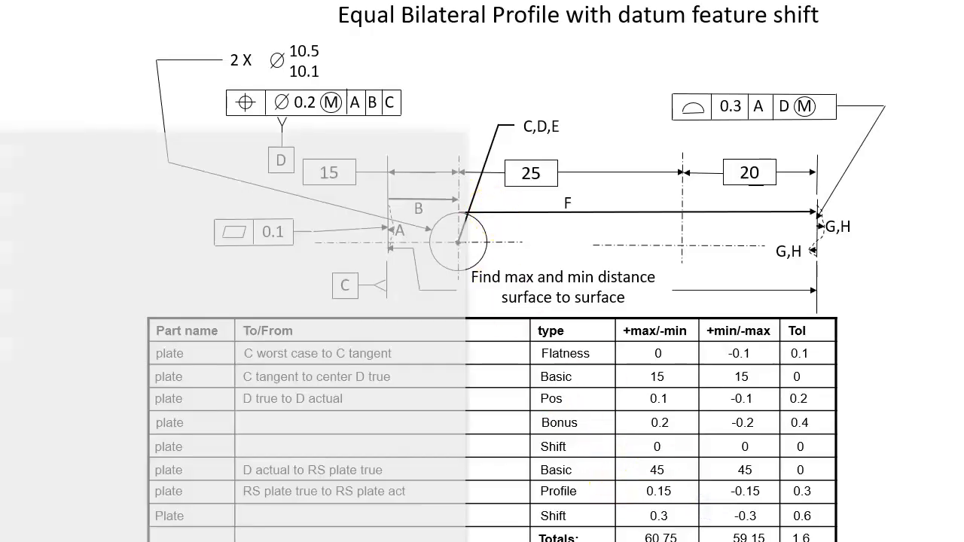
click(647, 540)
click(409, 93)
text(15)
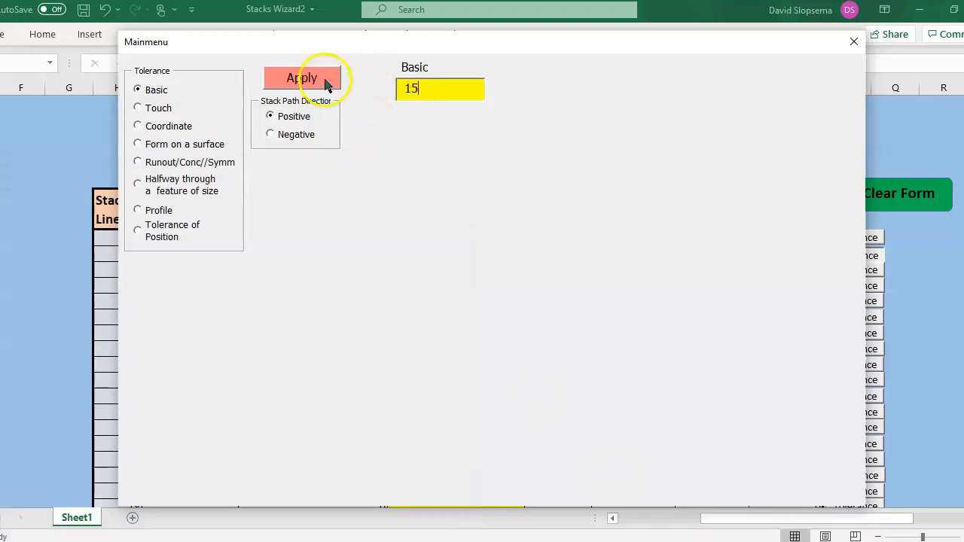
click(320, 81)
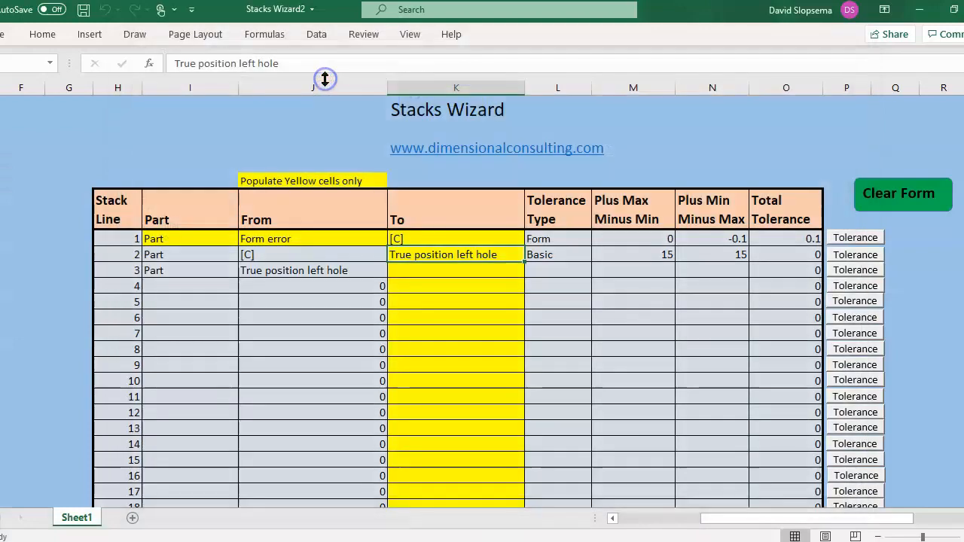
Label line 3's endpoint "Act position left hole".
click(434, 272)
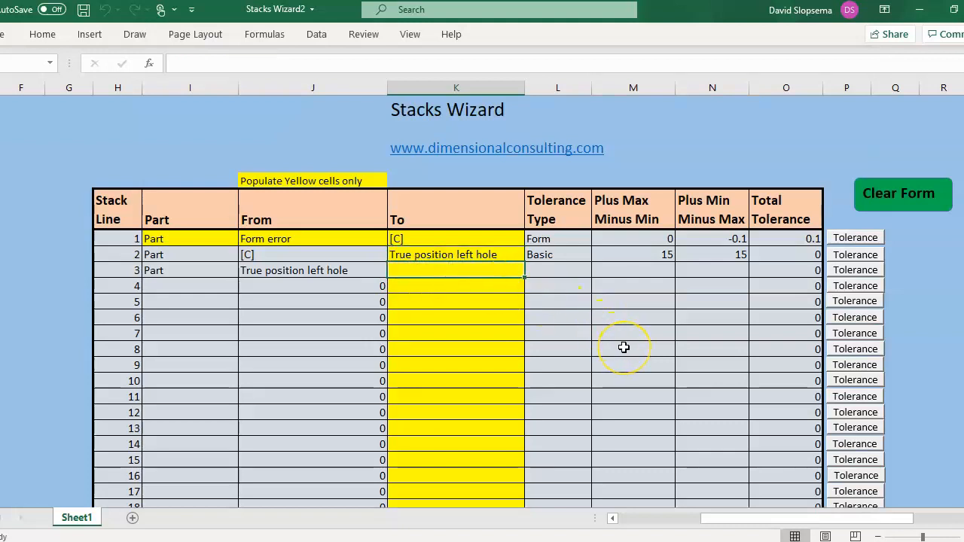
text(At)
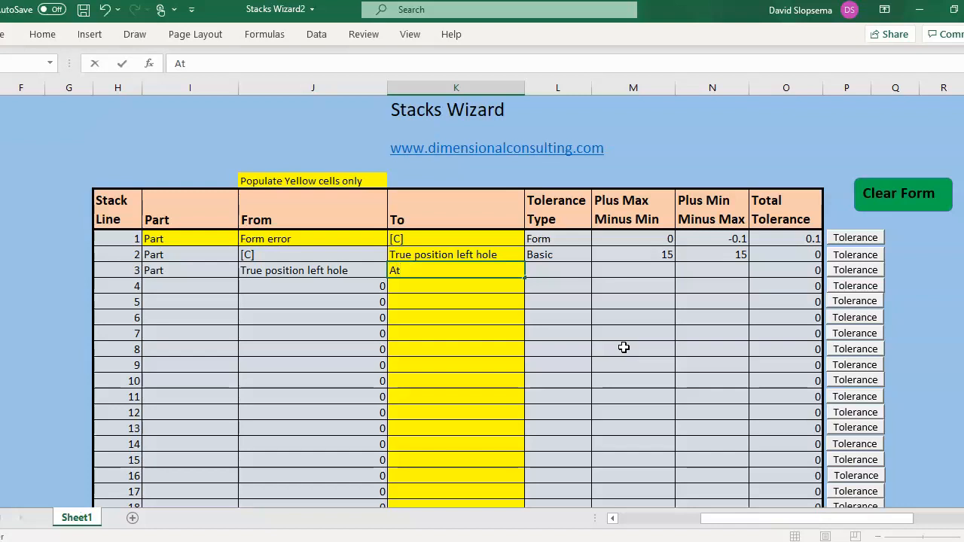
text(t porisi)
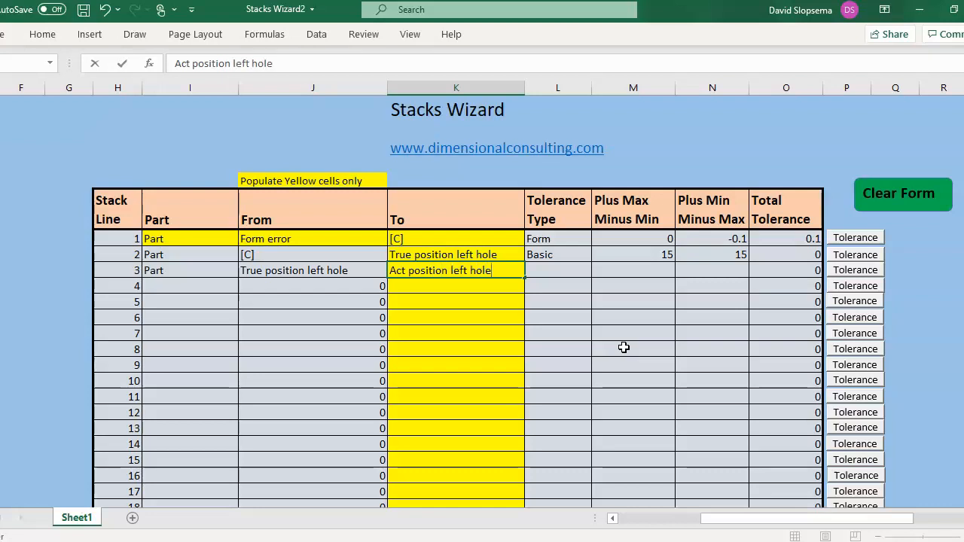
Set line 3's tolerance type to Tolerance of Position with the considered feature at MMC.
click(850, 271)
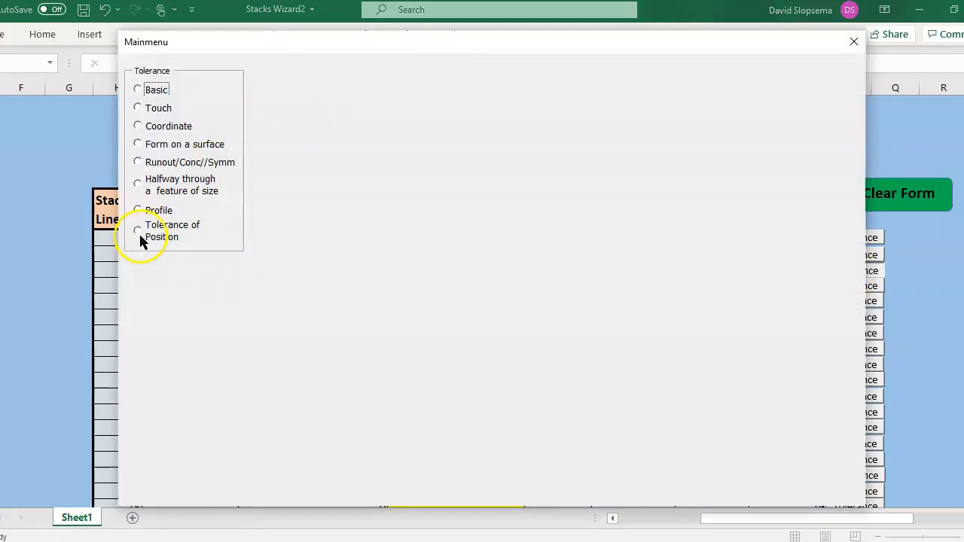
click(139, 232)
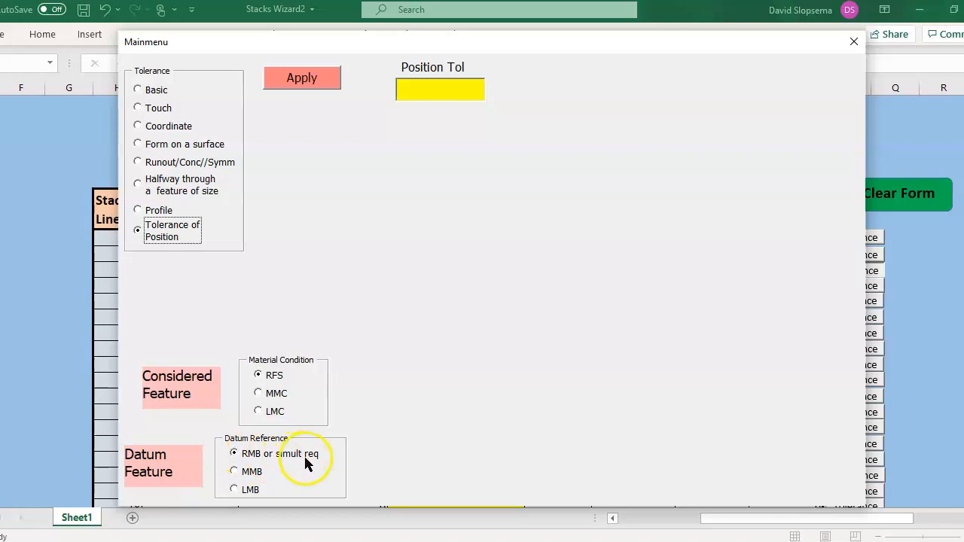
click(258, 393)
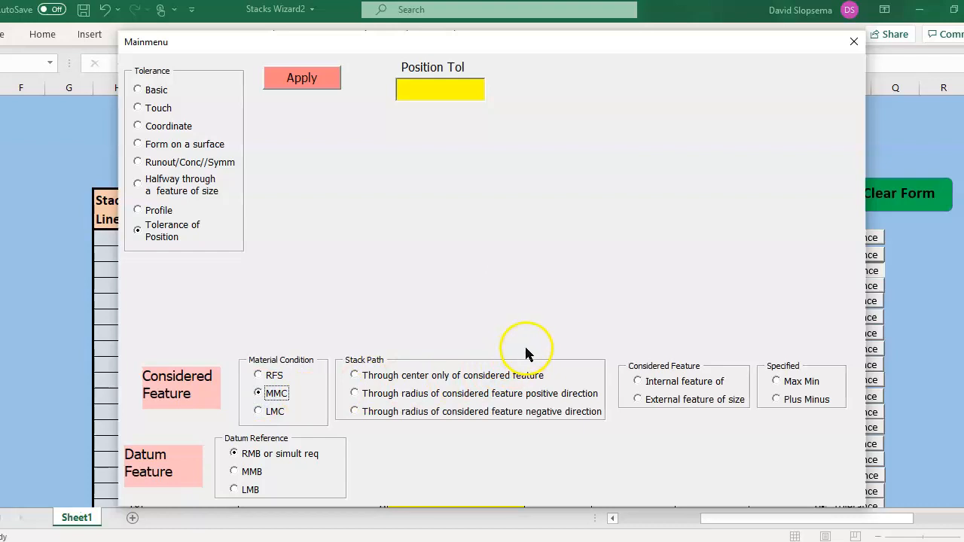
Check the stack path on the PowerPoint slide, and set line 3 in Excel to Through center only of considered feature, specified as Max Min.
click(592, 527)
click(672, 497)
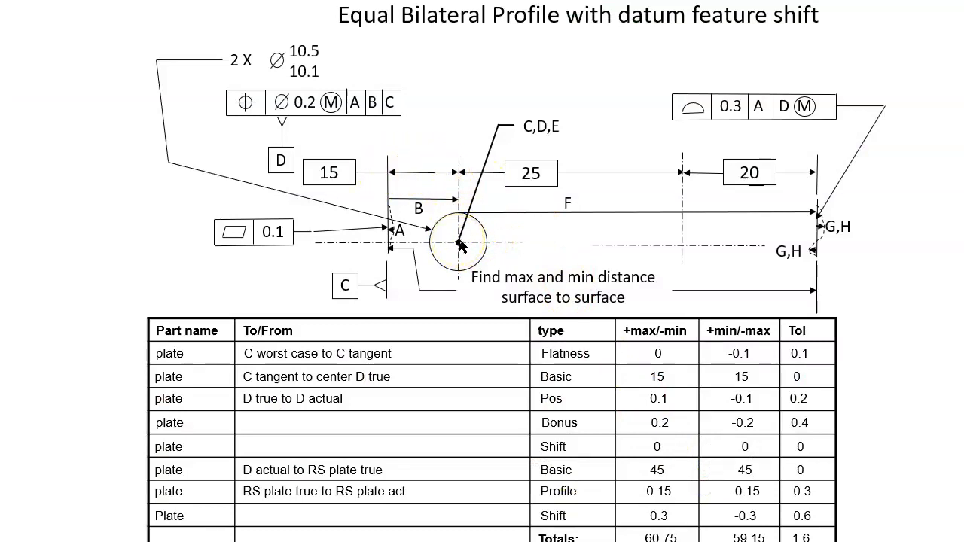
key(super)
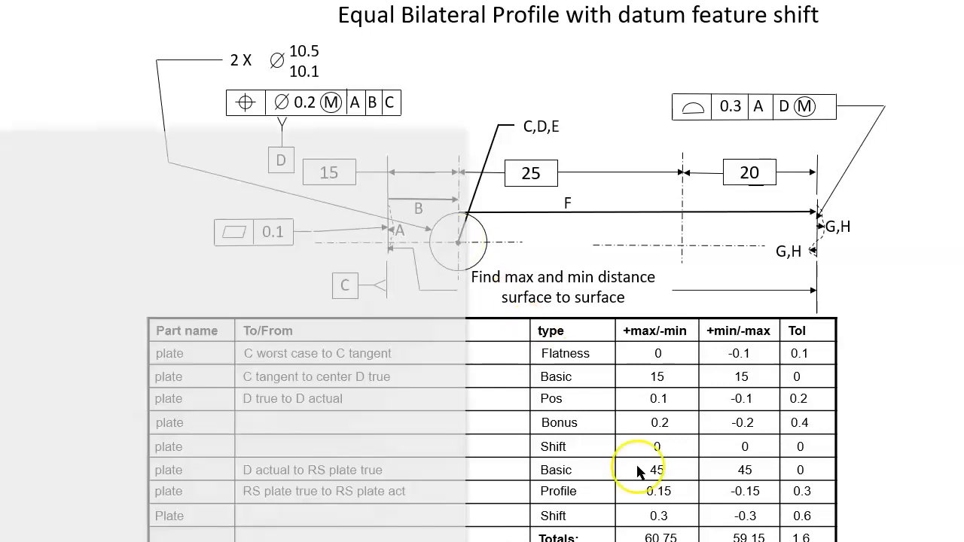
click(662, 539)
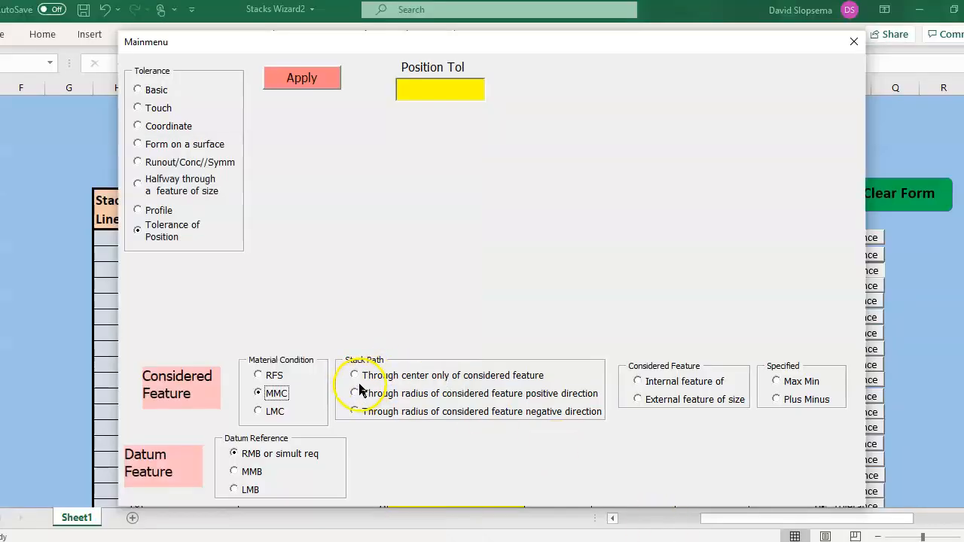
click(355, 375)
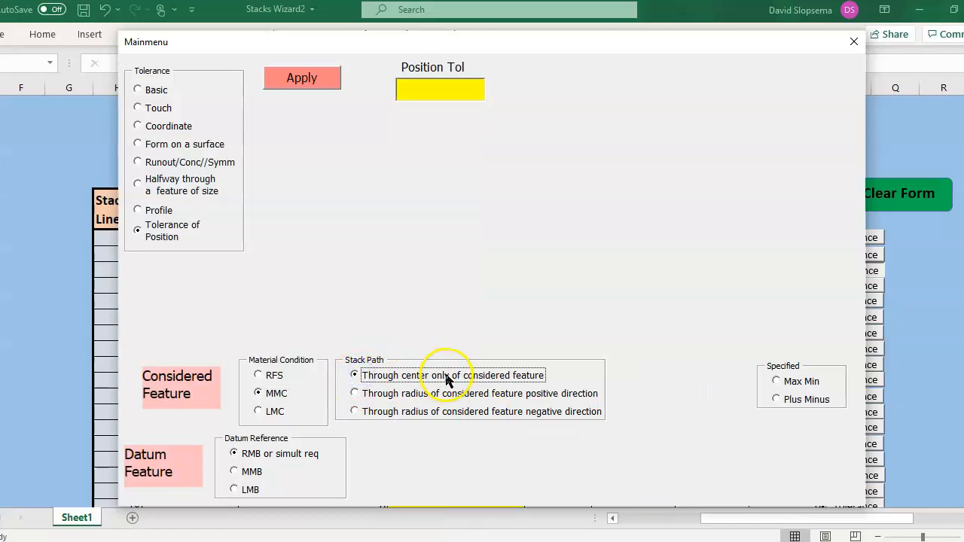
click(777, 381)
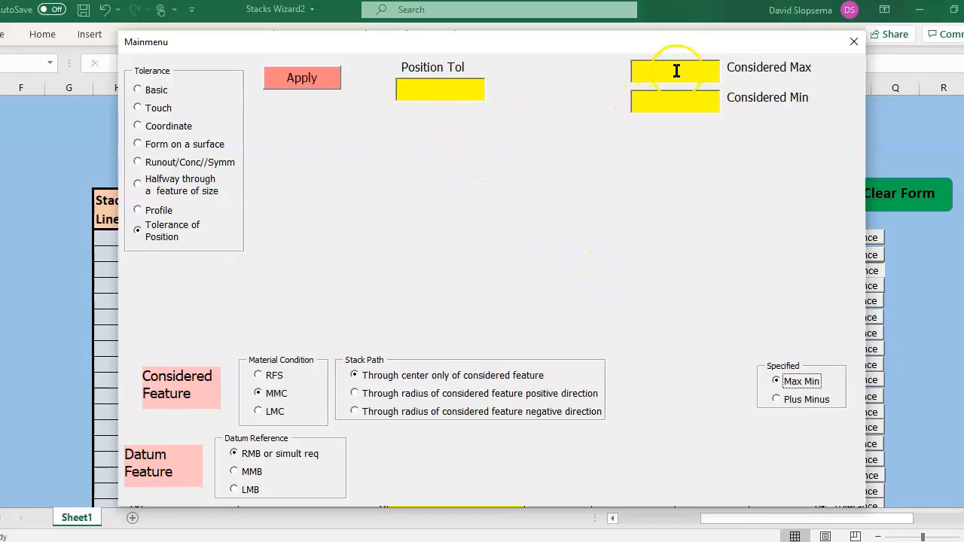
Look up the left hole's callouts in PowerPoint, and apply position tolerance 0.2, considered max 10.5 and considered min 10.1 to line 3 in Excel.
click(721, 486)
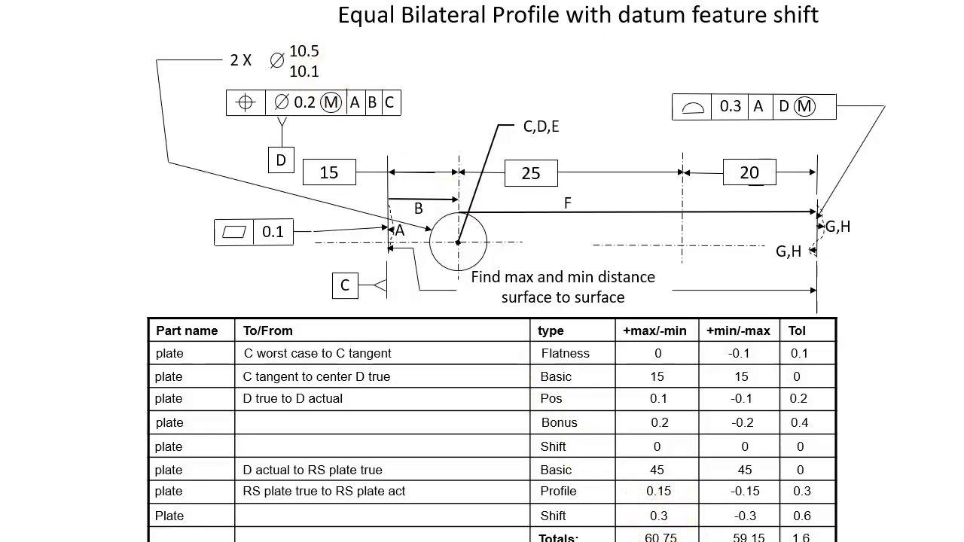
key(super)
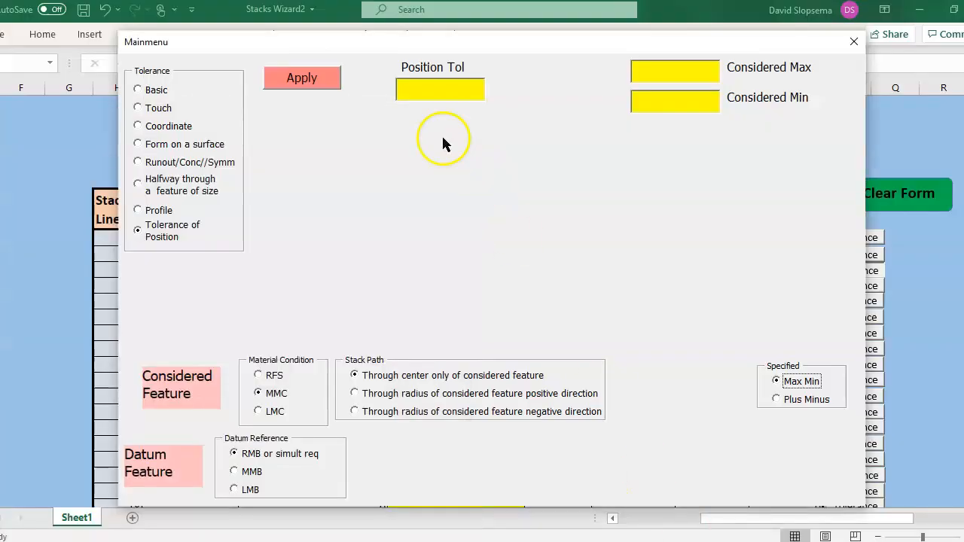
click(419, 88)
text(0.1)
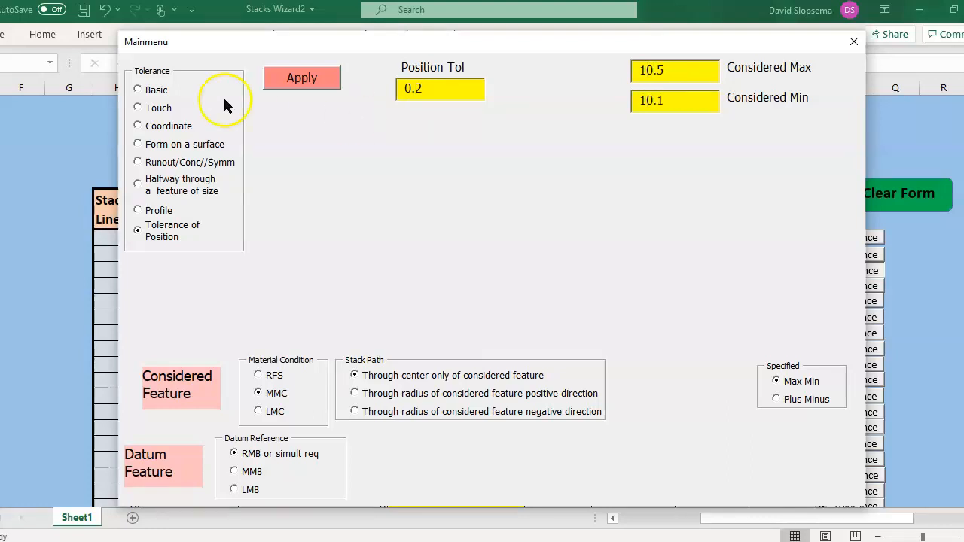
click(300, 79)
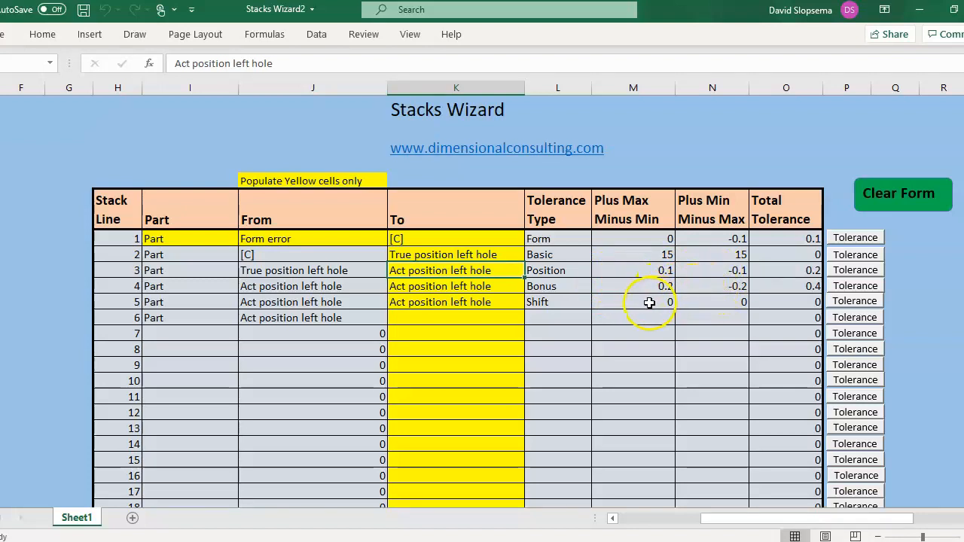
Label line 6's endpoint "True profile of right surface" and set its tolerance type to Basic.
click(454, 320)
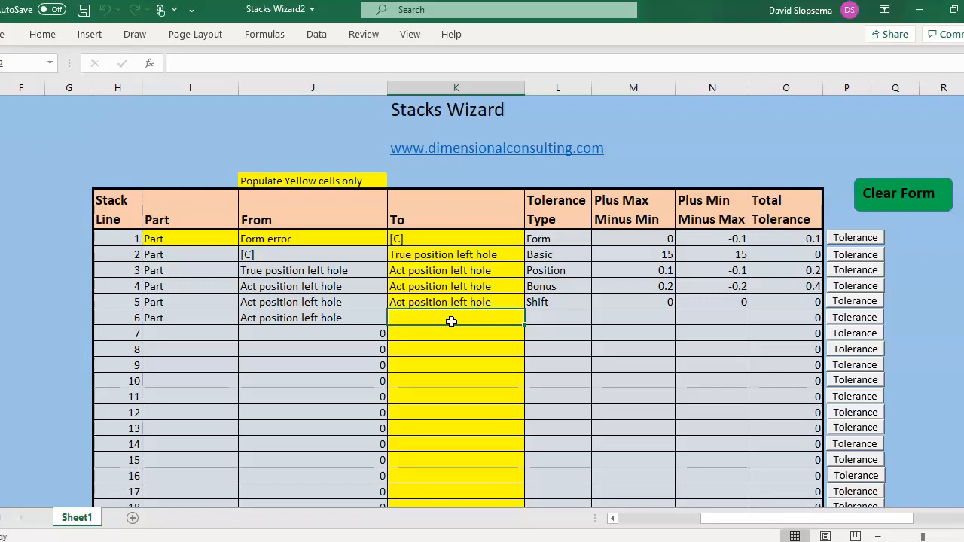
text(T)
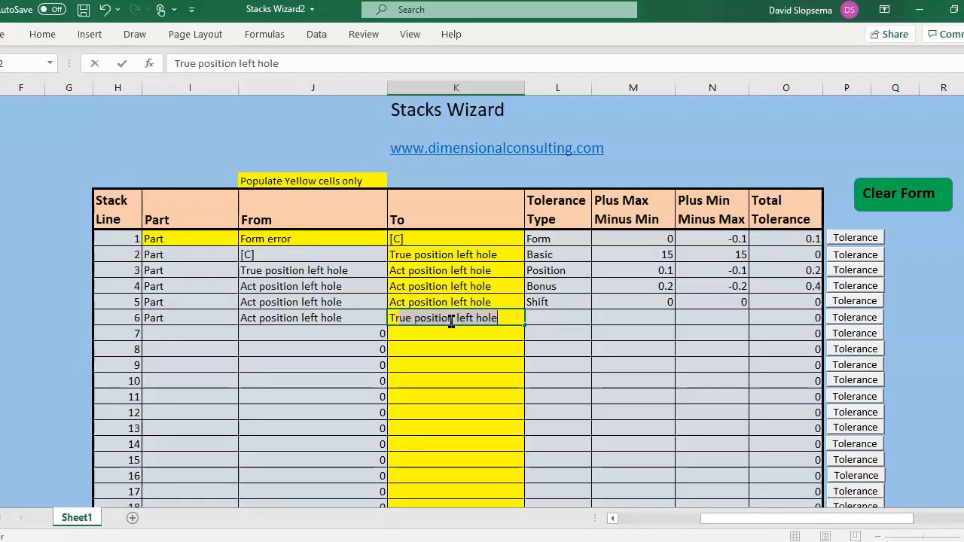
text(rue pro)
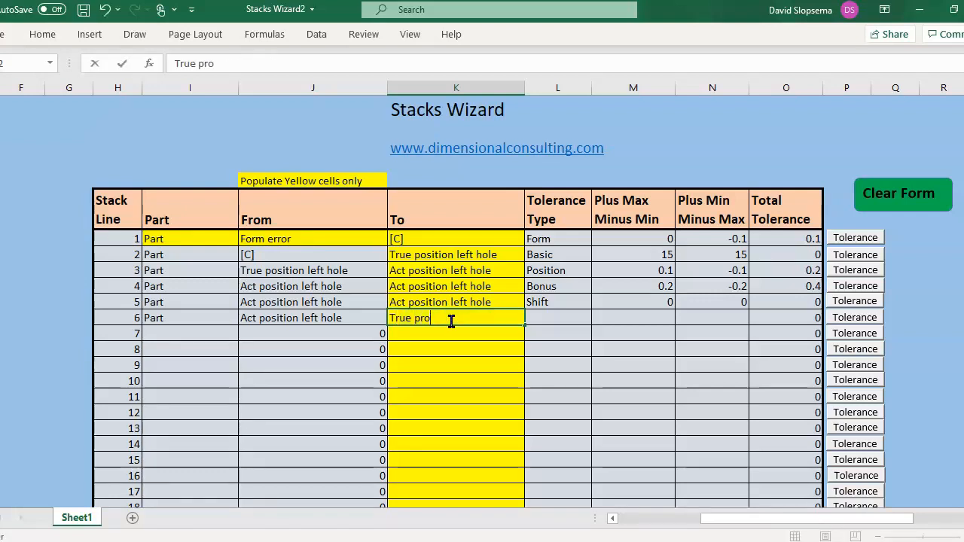
text(file of right surface)
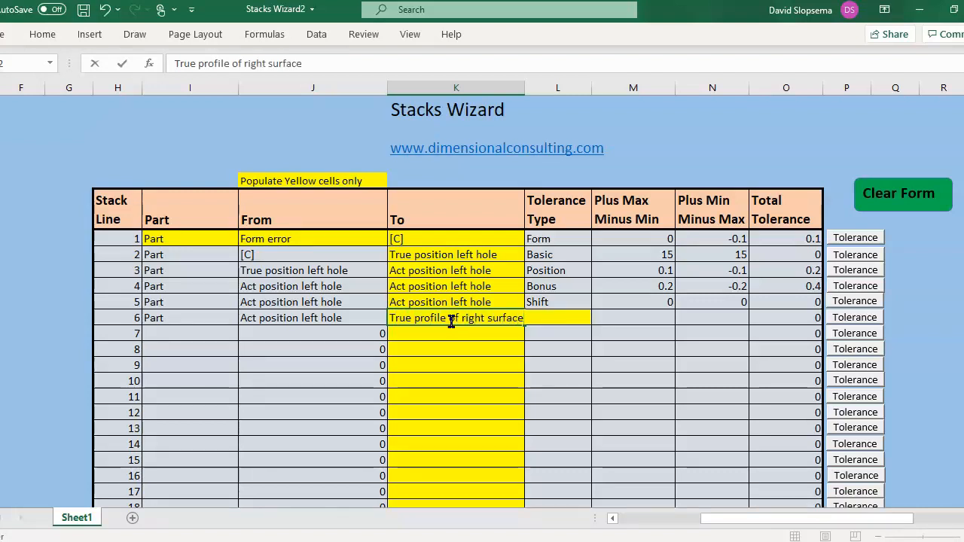
click(856, 317)
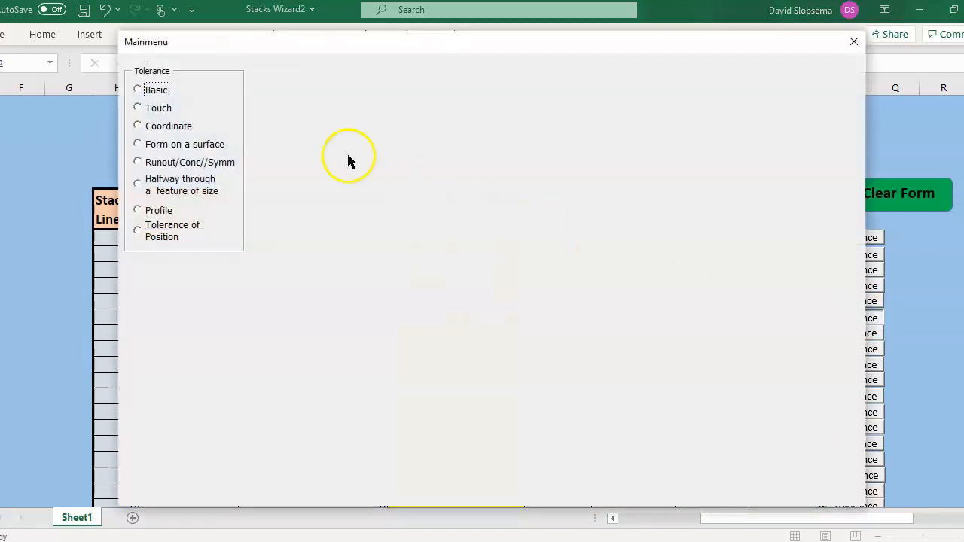
click(139, 90)
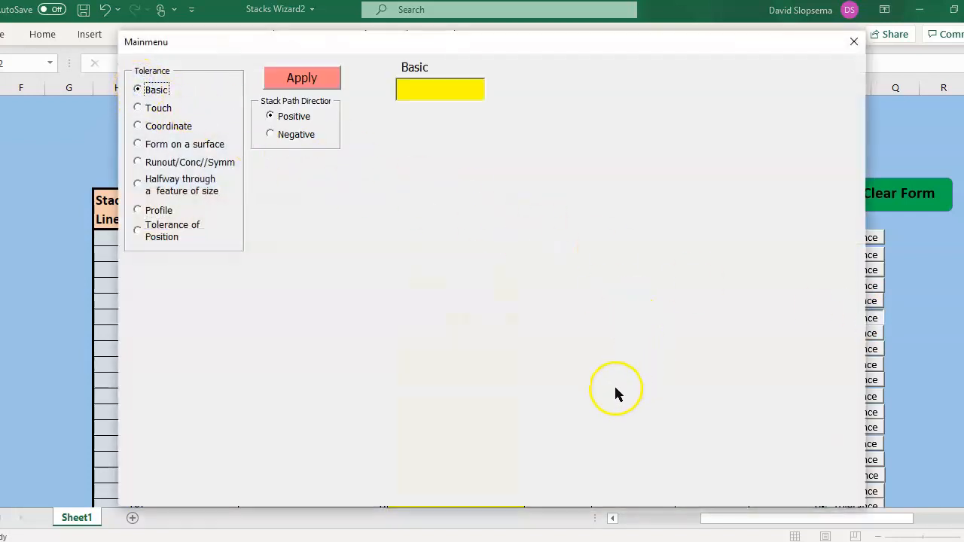
Look up the basic distances from the left hole to the right surface in PowerPoint, and apply 45 to line 6 in Excel.
mouse_move(663, 539)
click(699, 443)
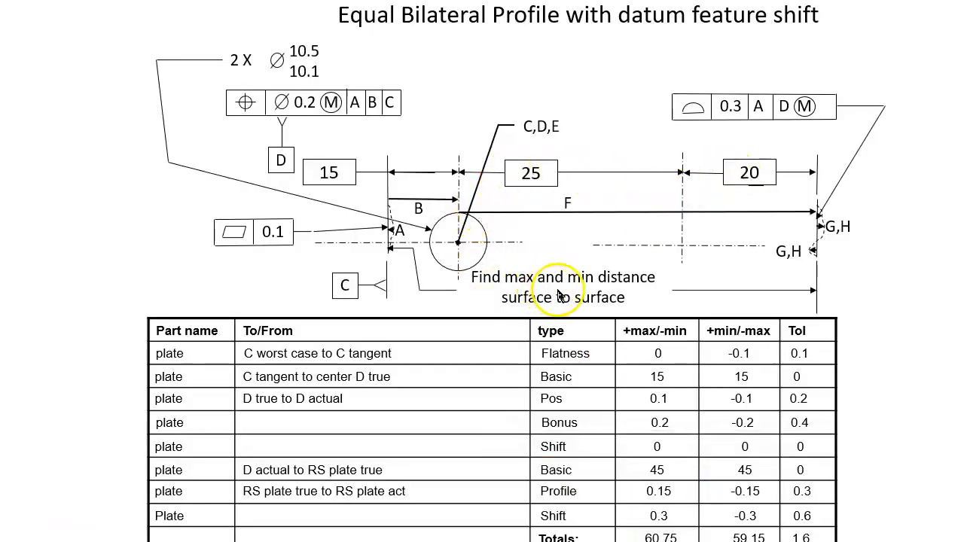
key(super)
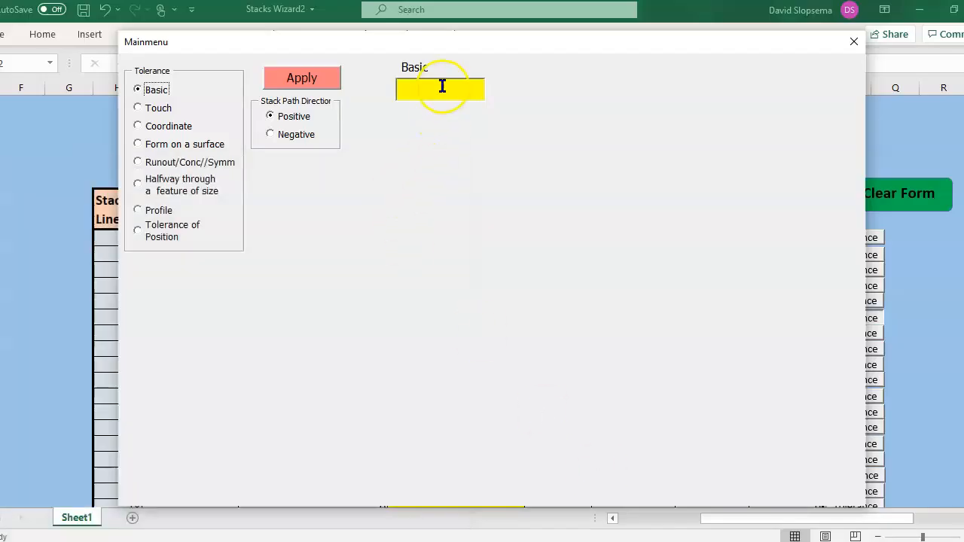
click(436, 91)
text(45)
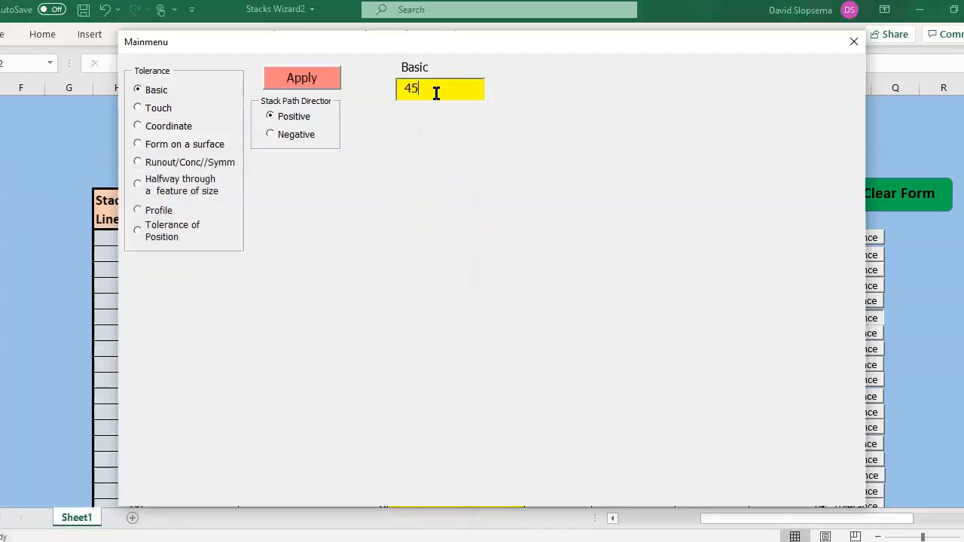
click(317, 81)
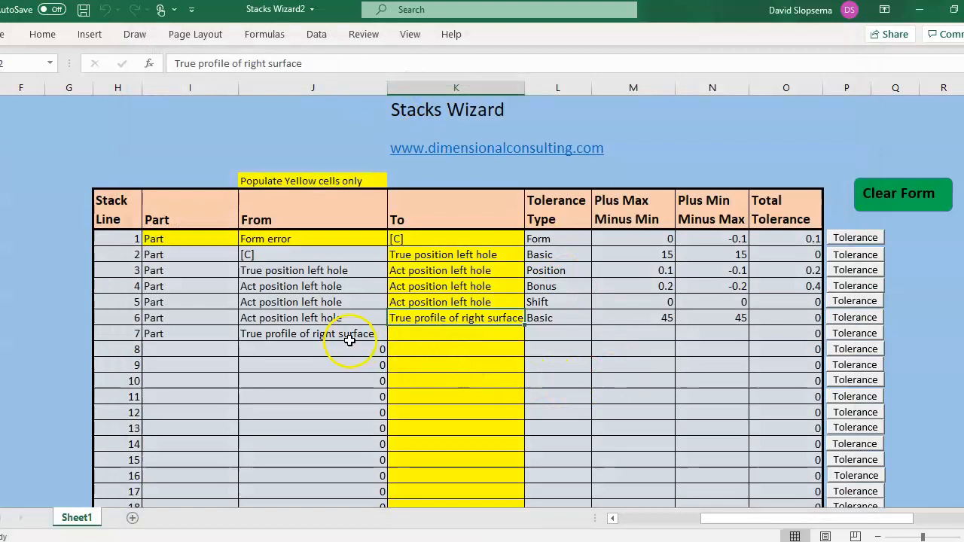
Label line 7's endpoint "Act surface".
click(428, 336)
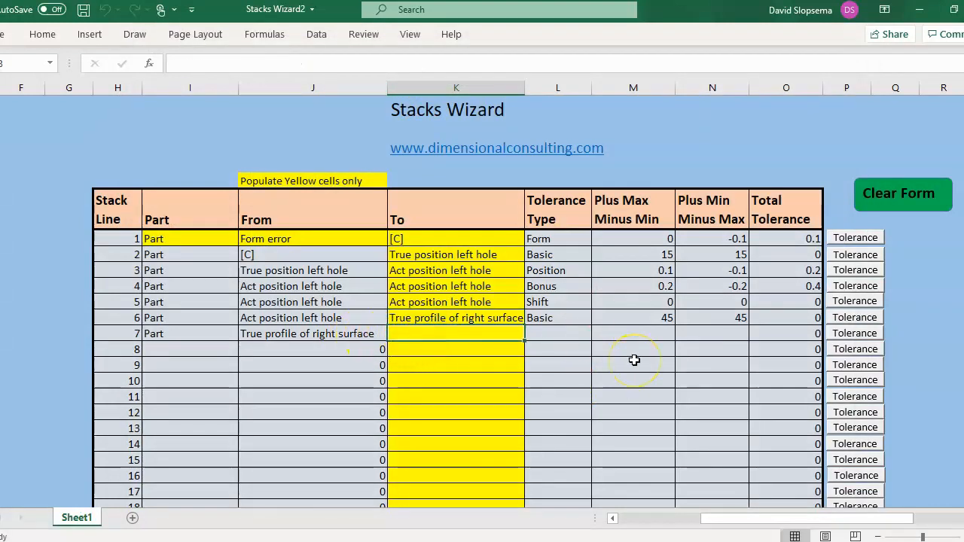
text(Act)
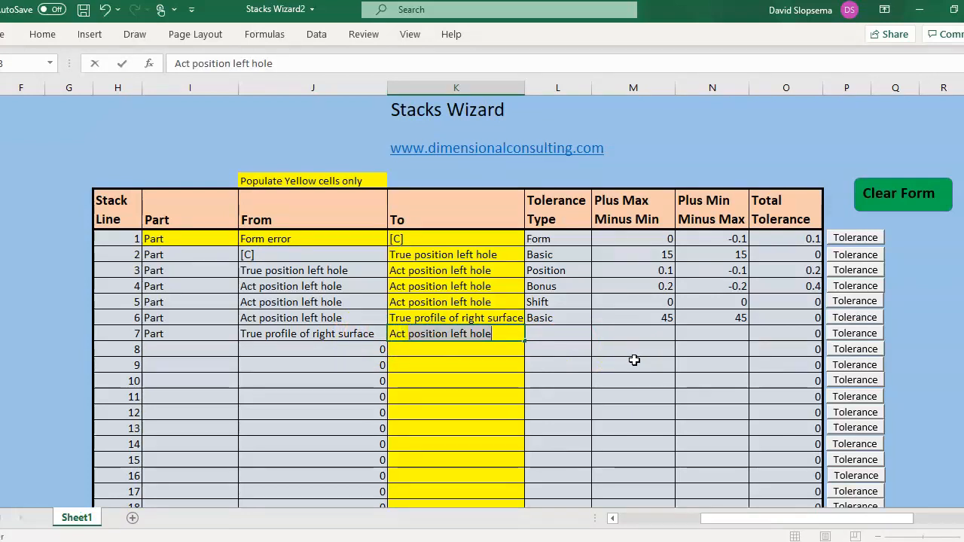
text( surface)
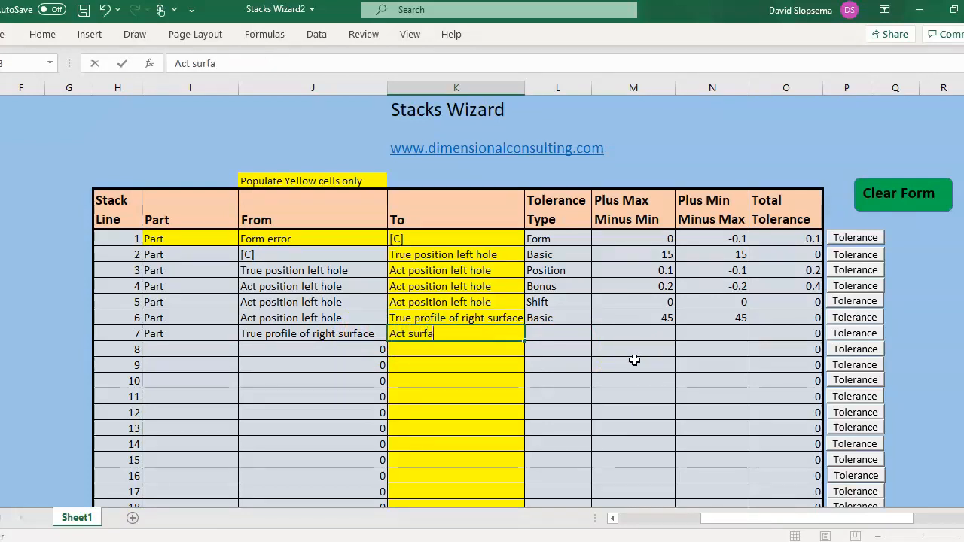
Set line 7's tolerance type to Profile, With MMB and Equal Bilateral, with the datum feature specified as Max Min.
click(846, 332)
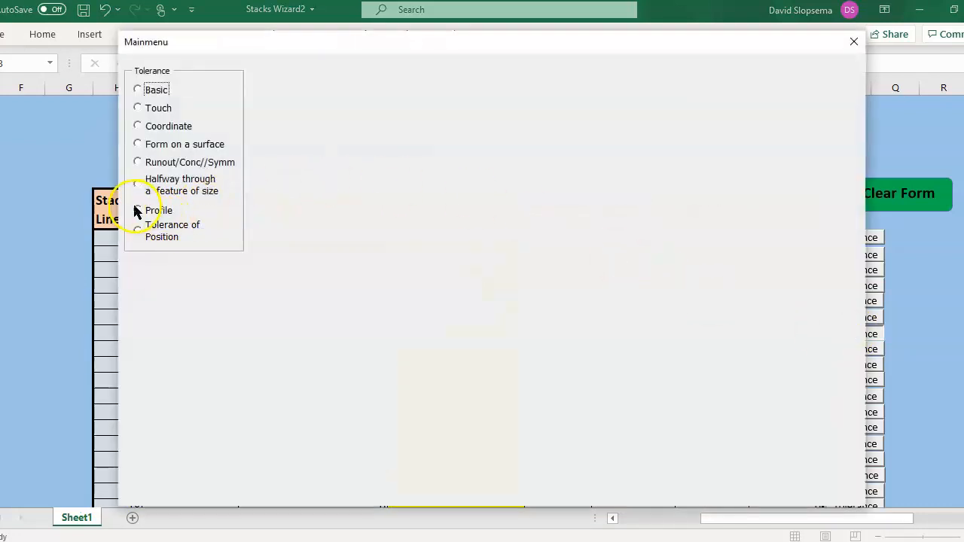
click(137, 210)
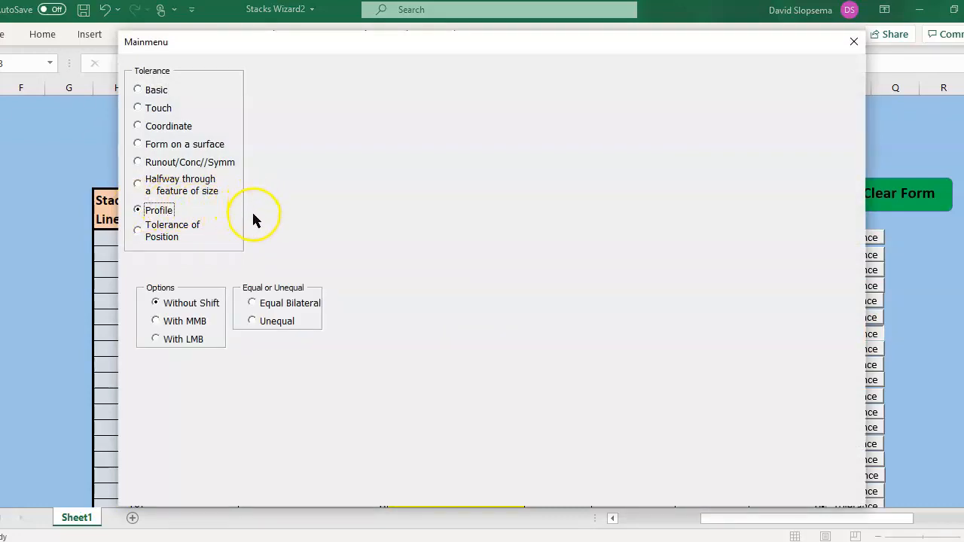
click(156, 321)
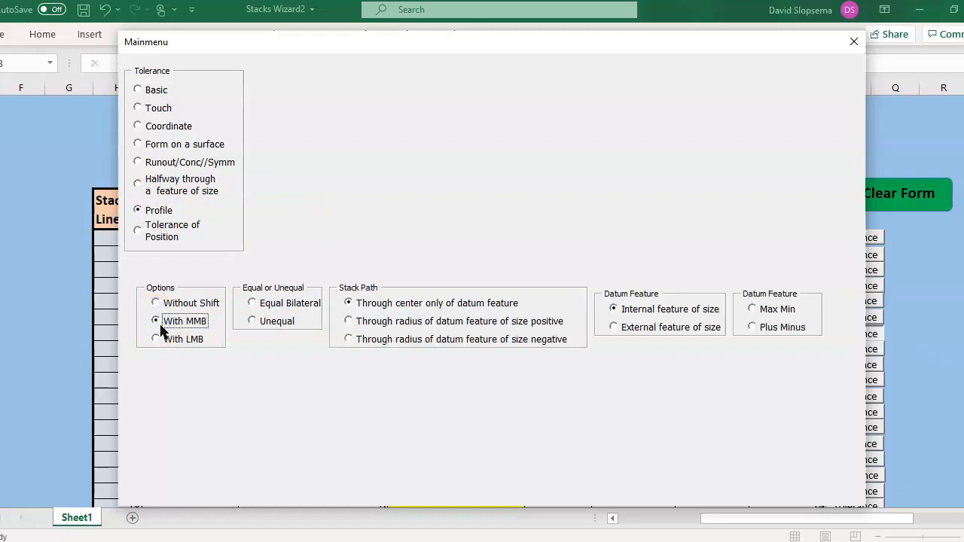
click(253, 304)
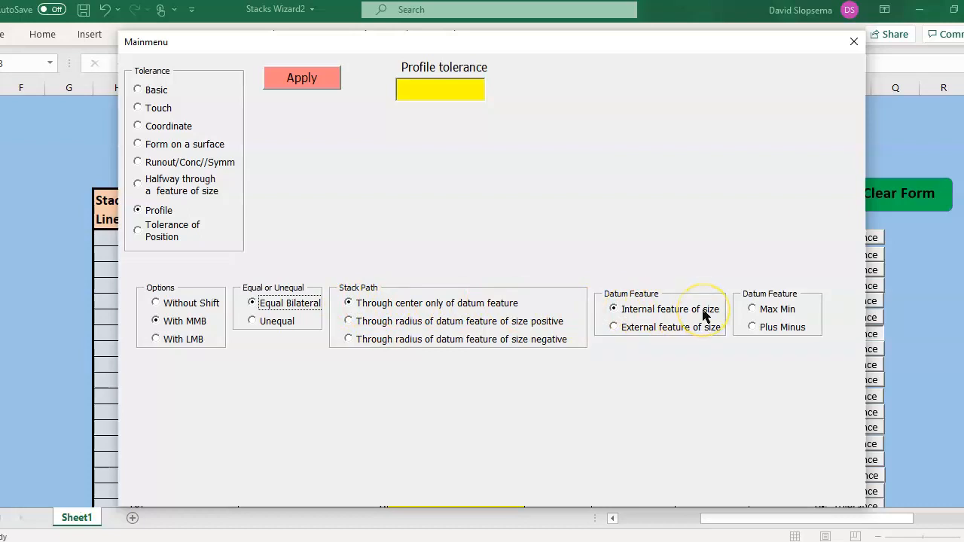
click(753, 309)
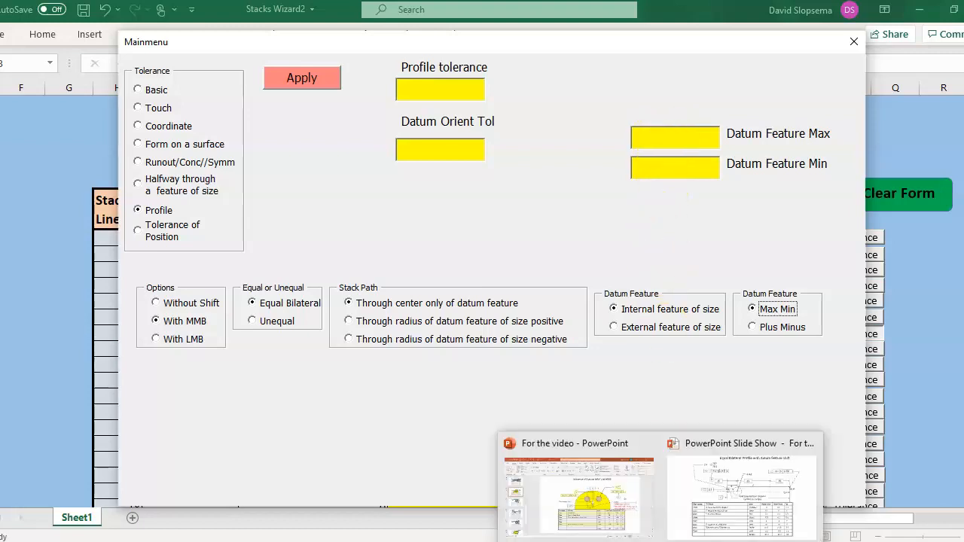
Look up the callouts in PowerPoint, and apply profile tolerance 0.3, datum orientation tolerance 0.2, datum feature max 10.5 and min 10.1 to line 7 in Excel.
click(714, 493)
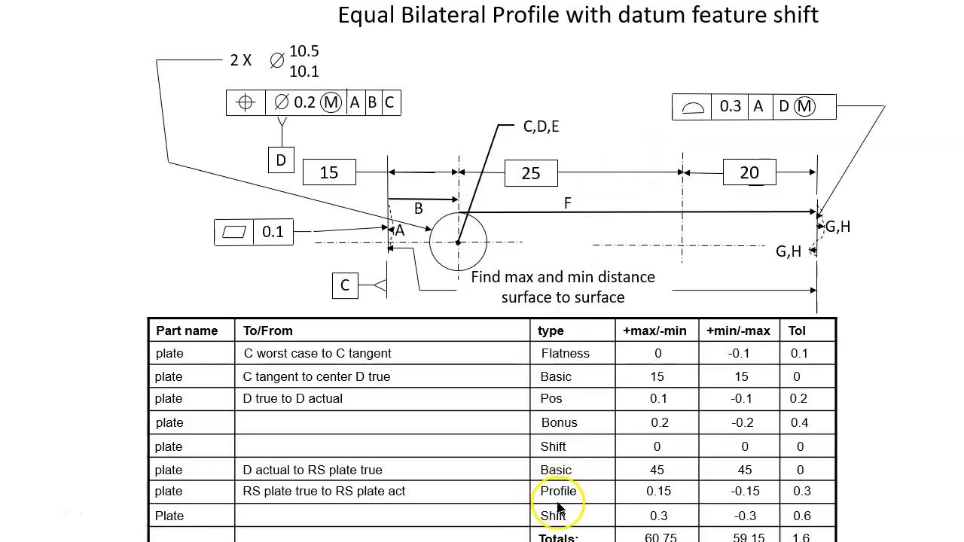
key(super)
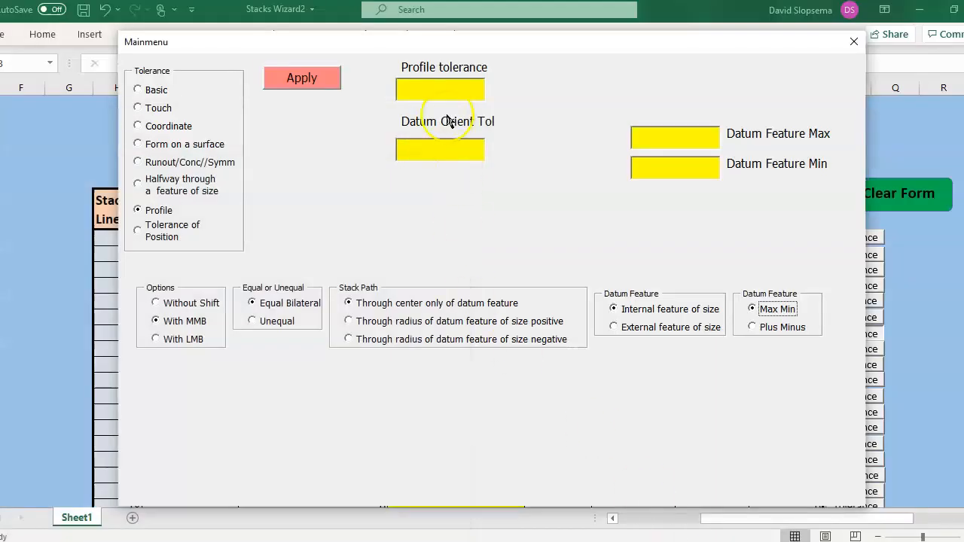
click(452, 92)
text(0.1)
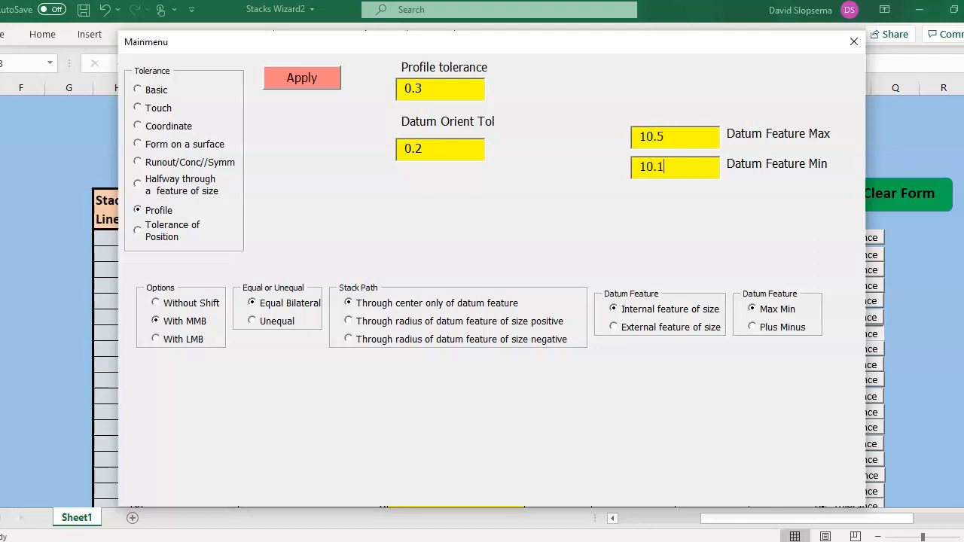
click(316, 80)
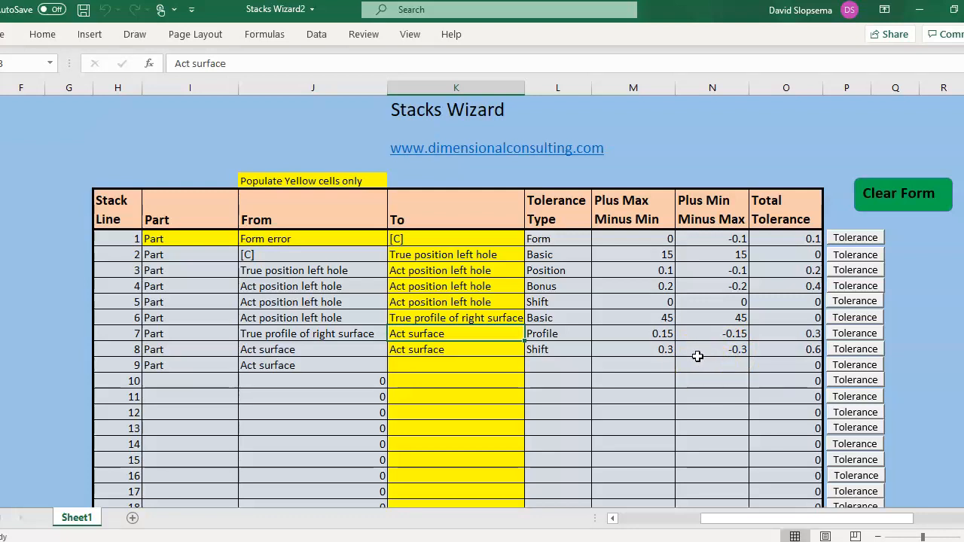
scroll(697, 356, down, 7)
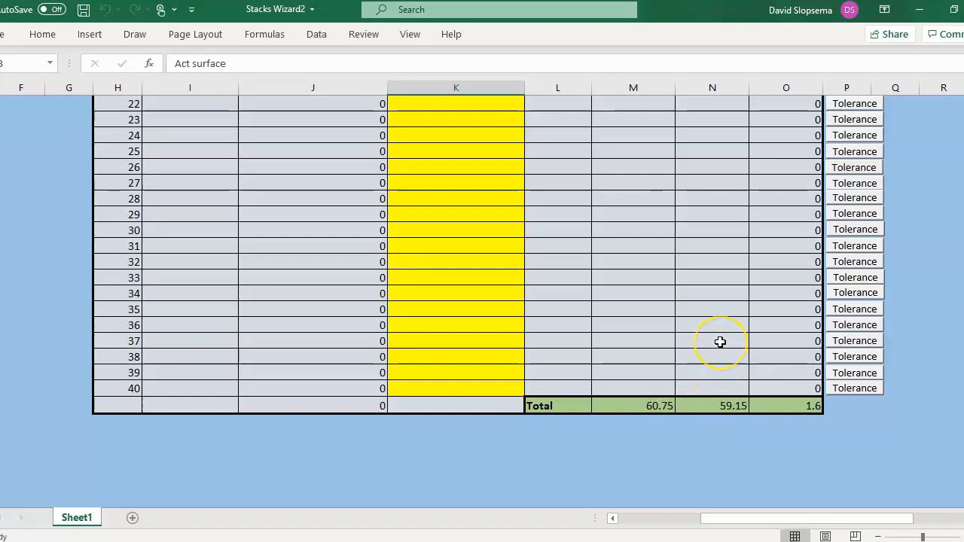
Label stack line 1 as running from "Top slot" to "[B]".
scroll(720, 341, up, 8)
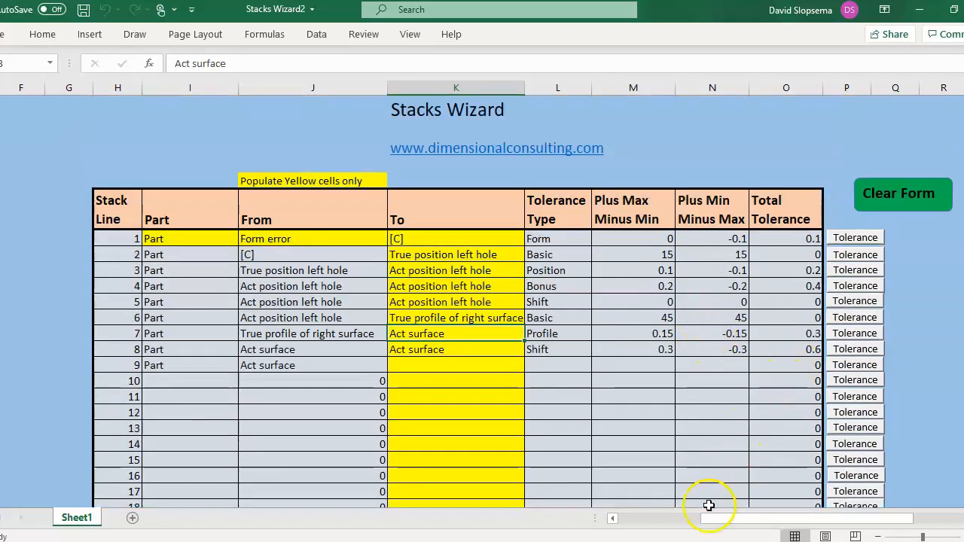
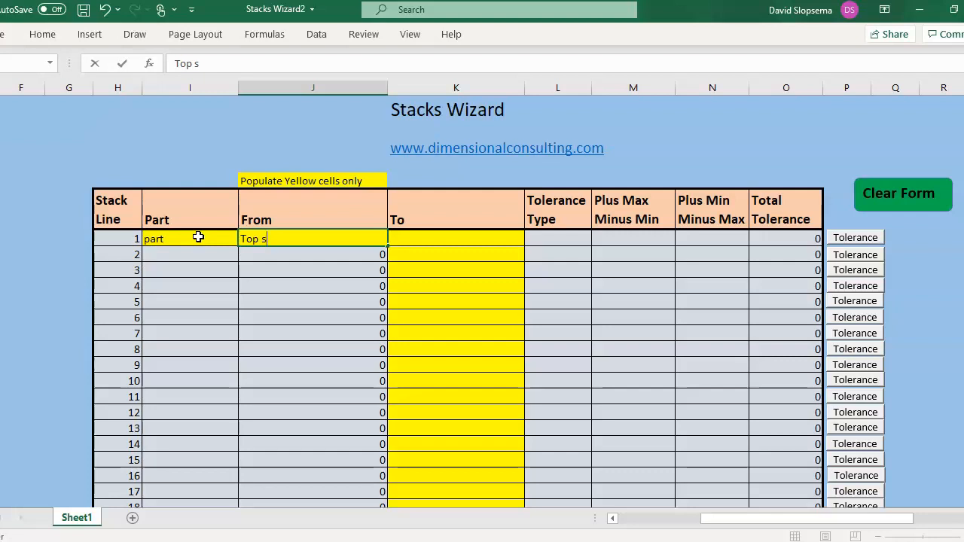
key(Tab)
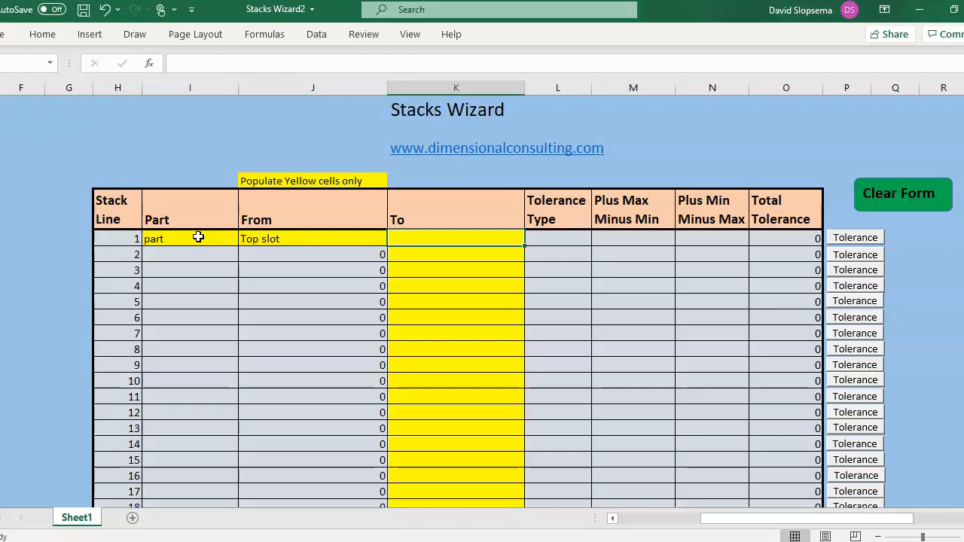
text([B)
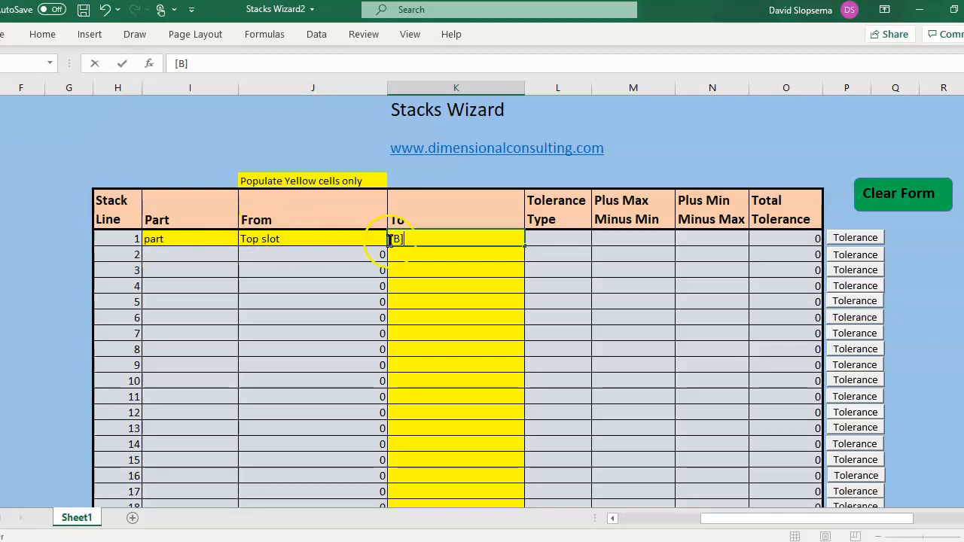
Set line 1's tolerance type to Halfway through a feature of size, with Negative stack path direction, specified as Max Min.
click(861, 237)
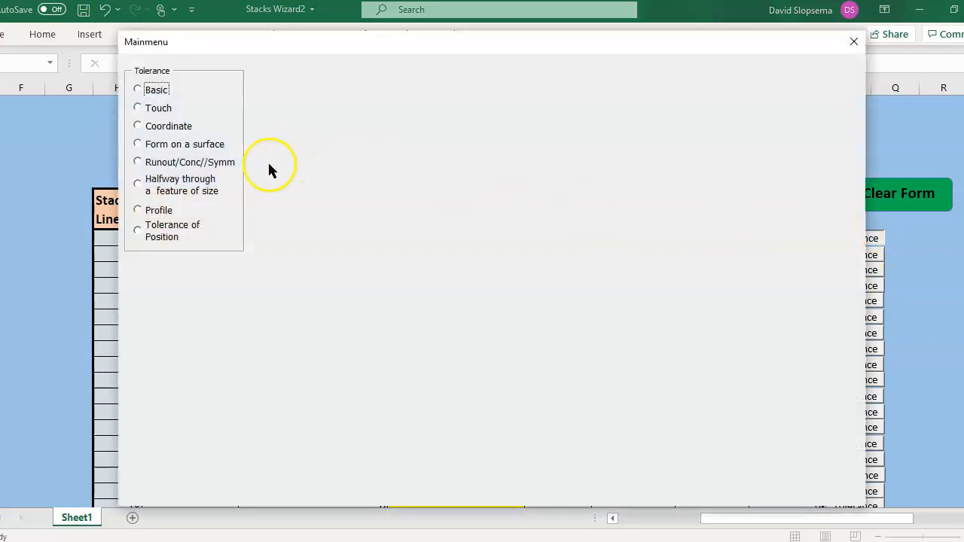
click(140, 184)
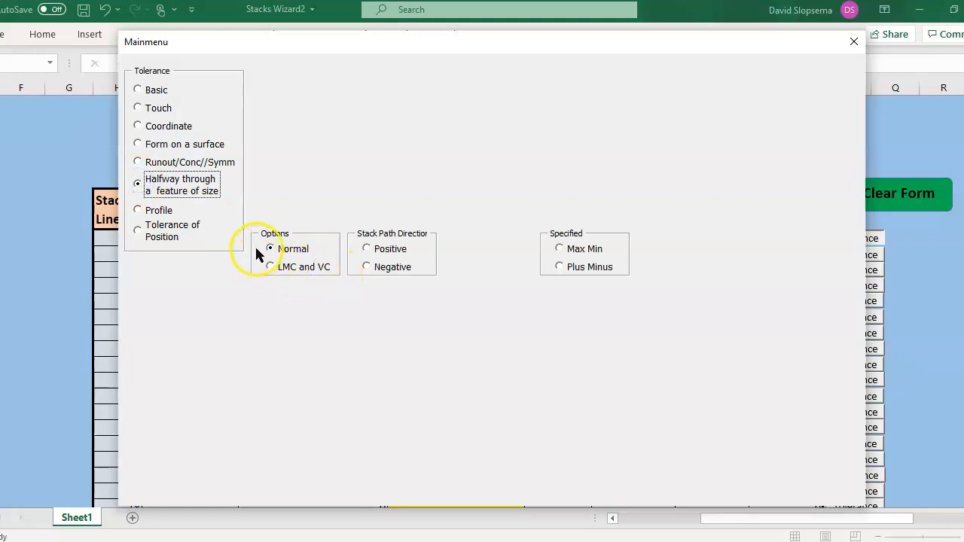
click(366, 268)
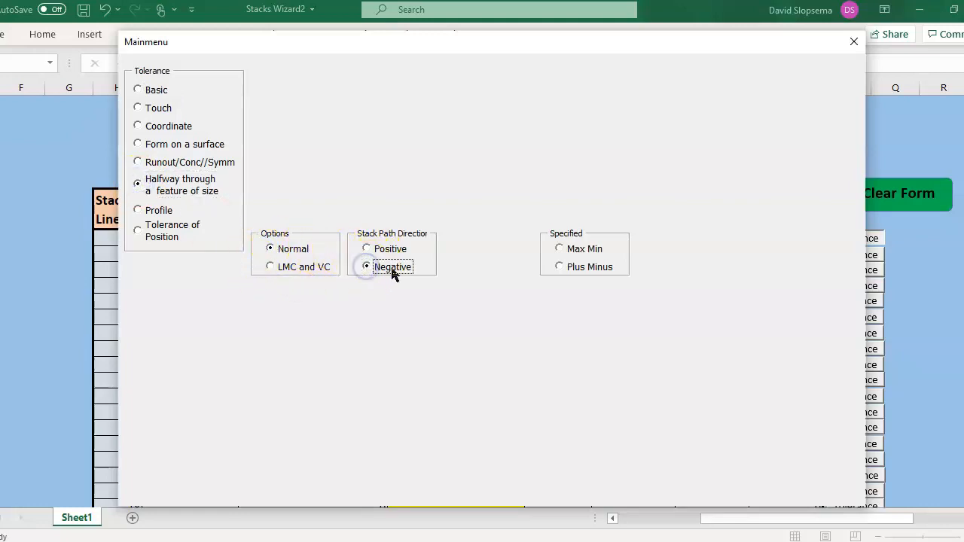
click(559, 249)
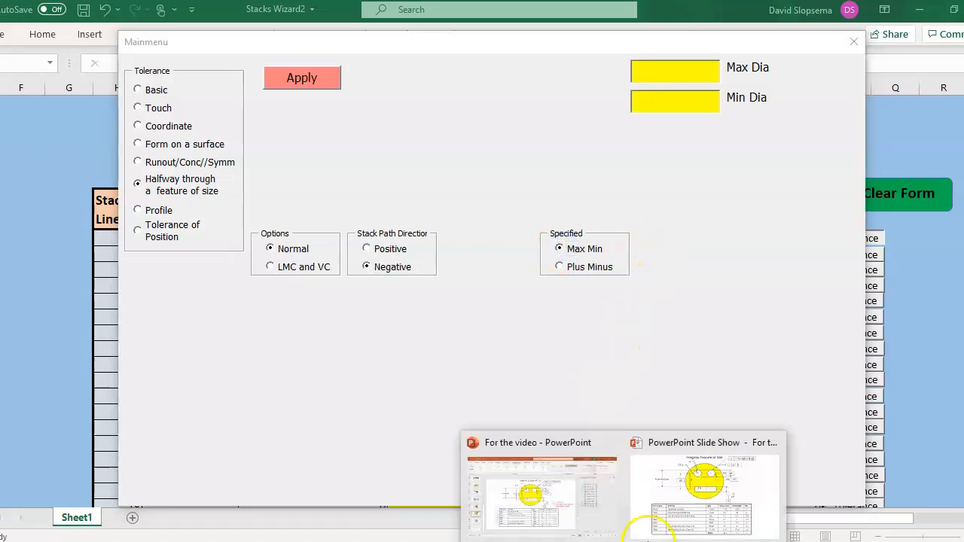
Look up the slot size in PowerPoint, and apply max dia 7.1 and min dia 6.9 to line 1 in Excel.
click(646, 413)
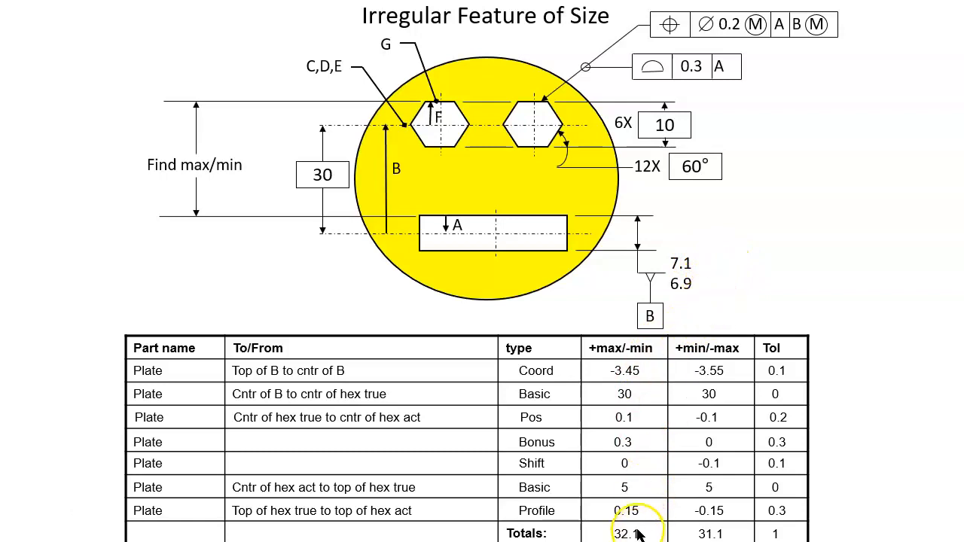
key(super)
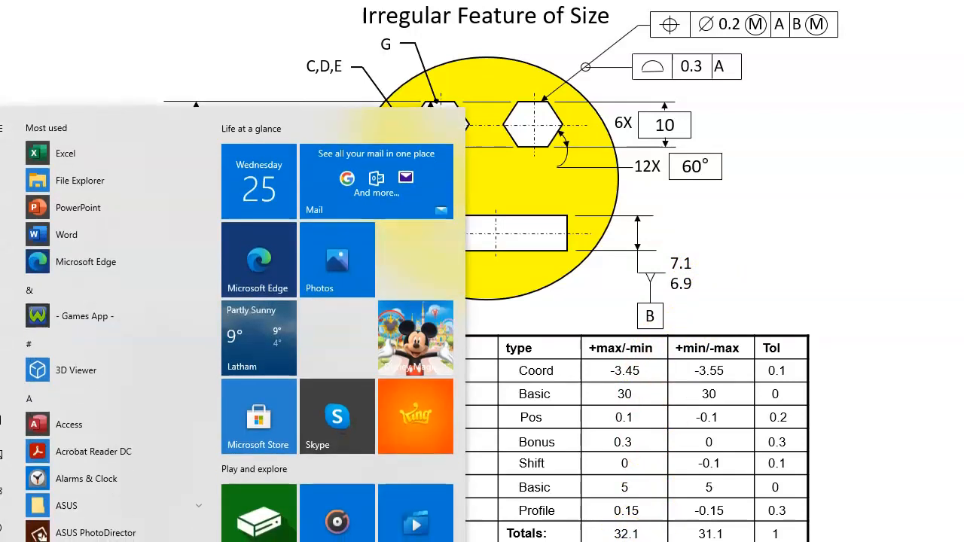
click(657, 538)
click(684, 73)
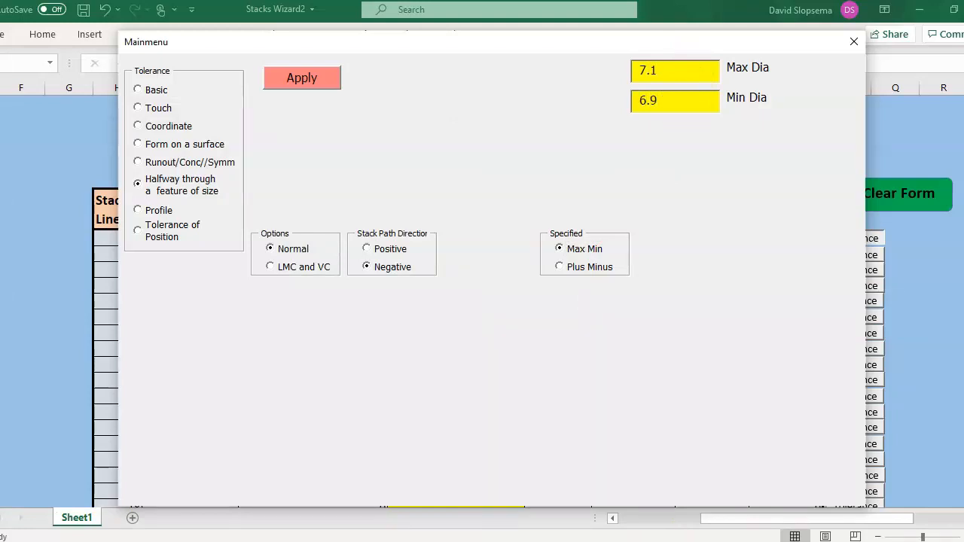
click(336, 80)
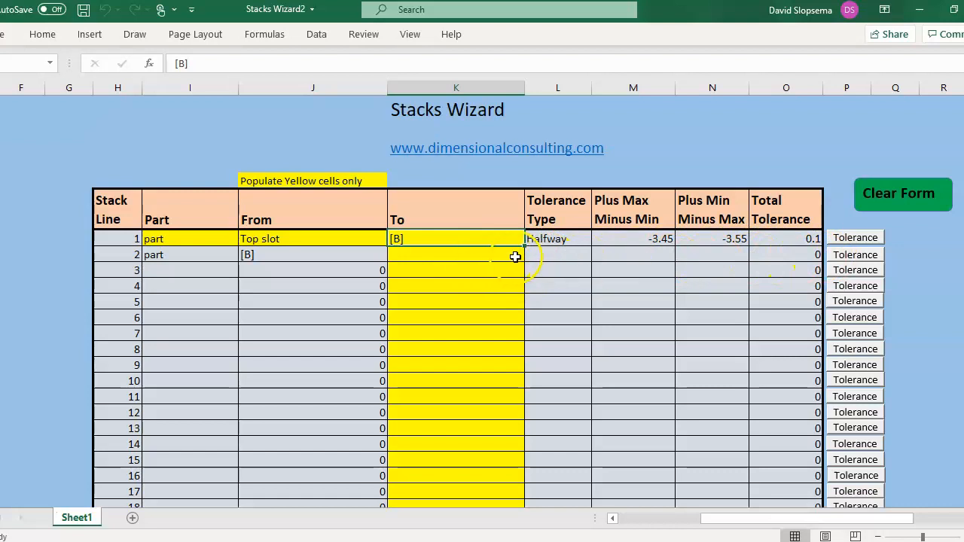
Set line 2 to Basic, look up the slot-to-hexagon center distance in PowerPoint, and apply 30 in the positive direction in Excel.
click(844, 254)
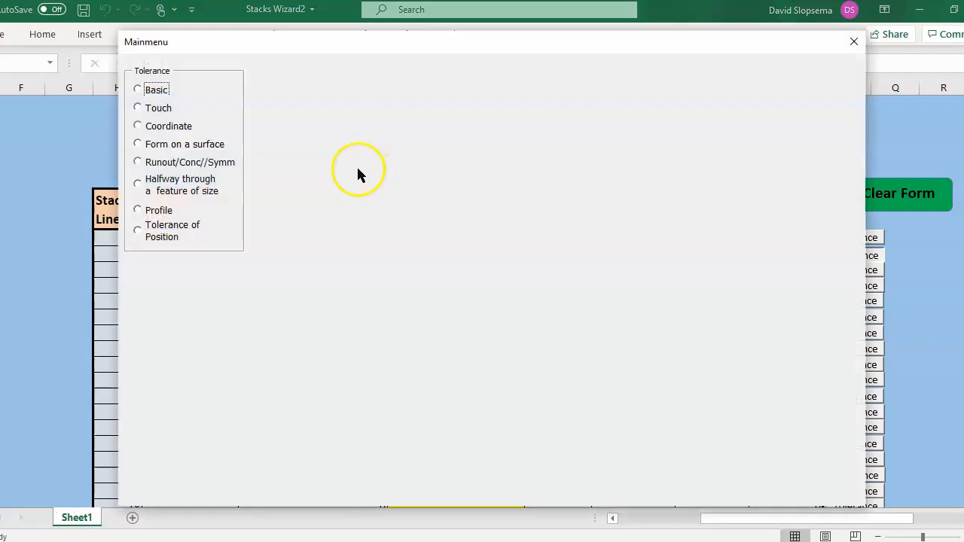
click(140, 89)
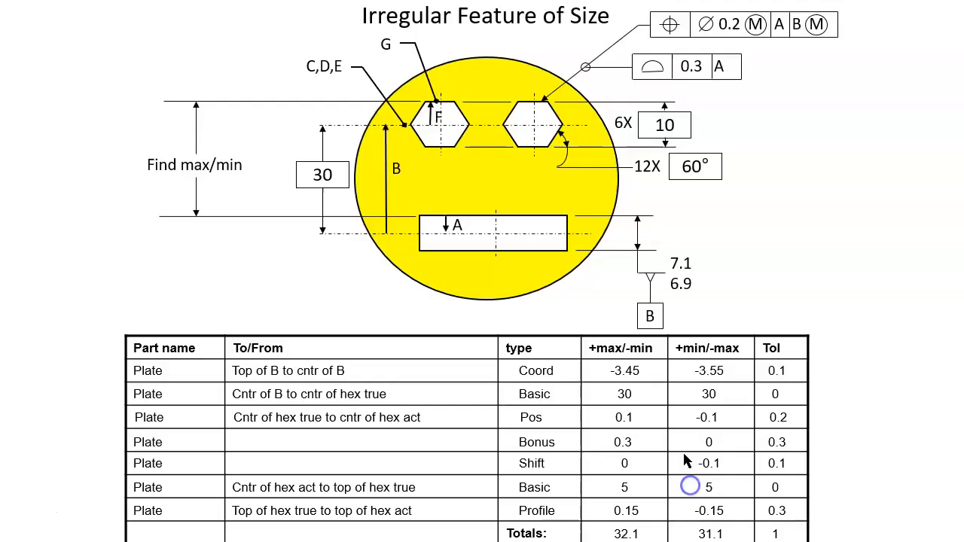
click(670, 508)
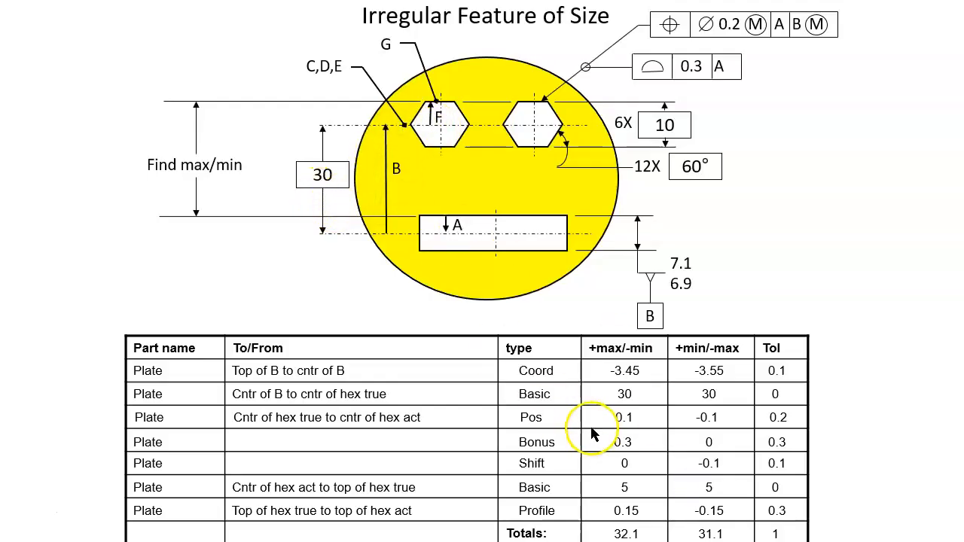
key(super)
click(676, 535)
click(444, 94)
text(30)
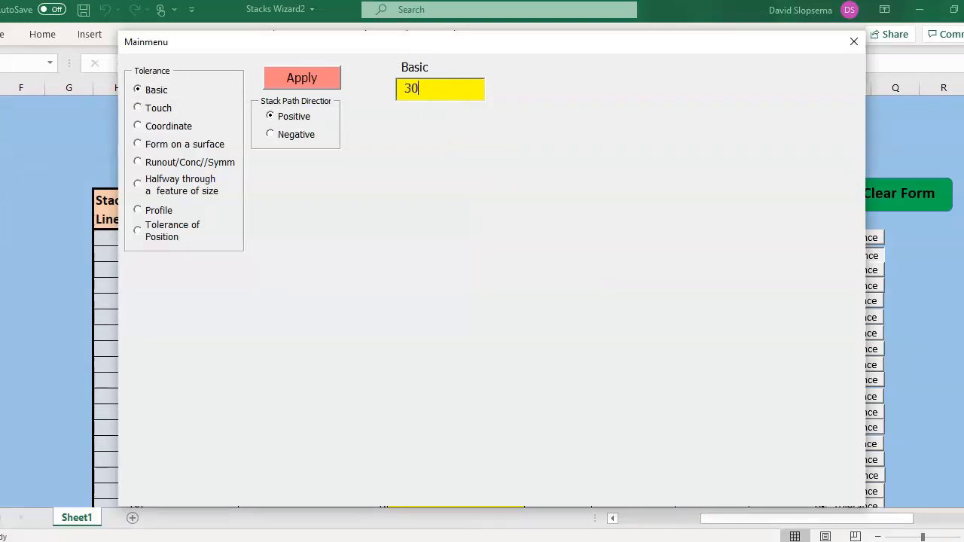
click(317, 78)
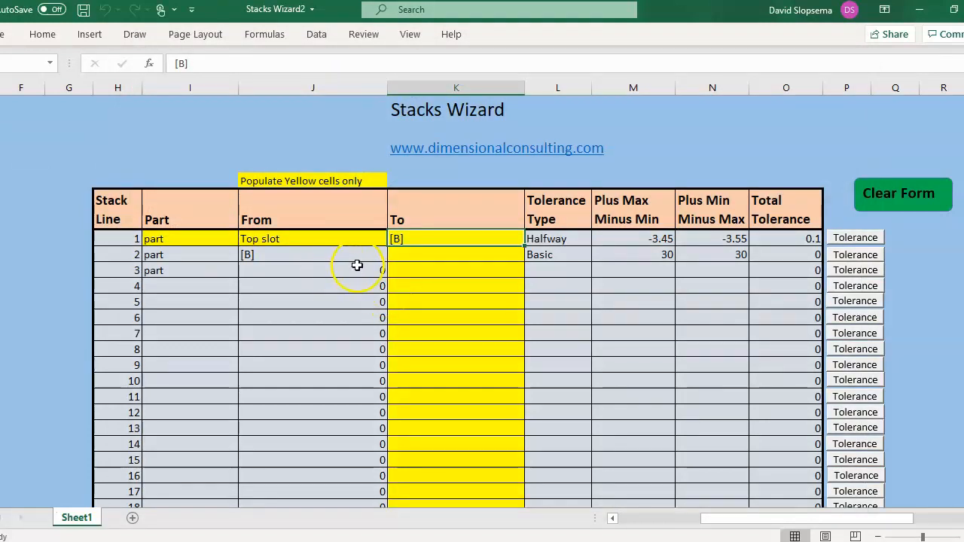
Label line 2's endpoint "Center of hex true" and line 3's endpoint "Center of hex act".
click(439, 255)
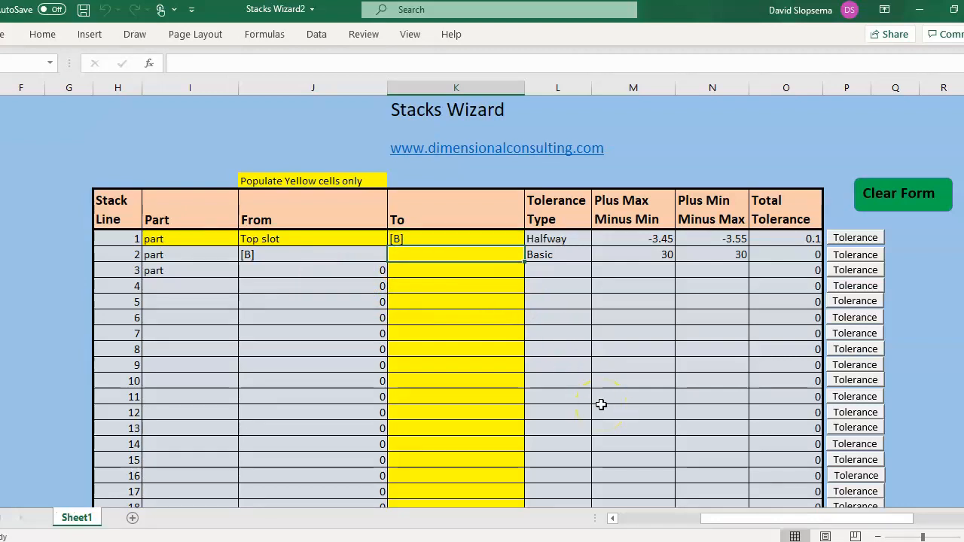
text(Center of hex true)
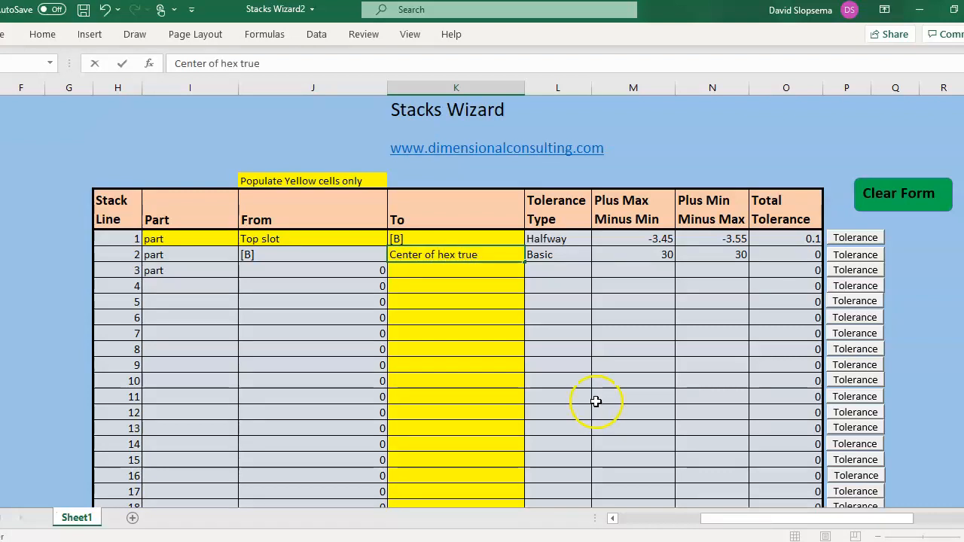
click(608, 269)
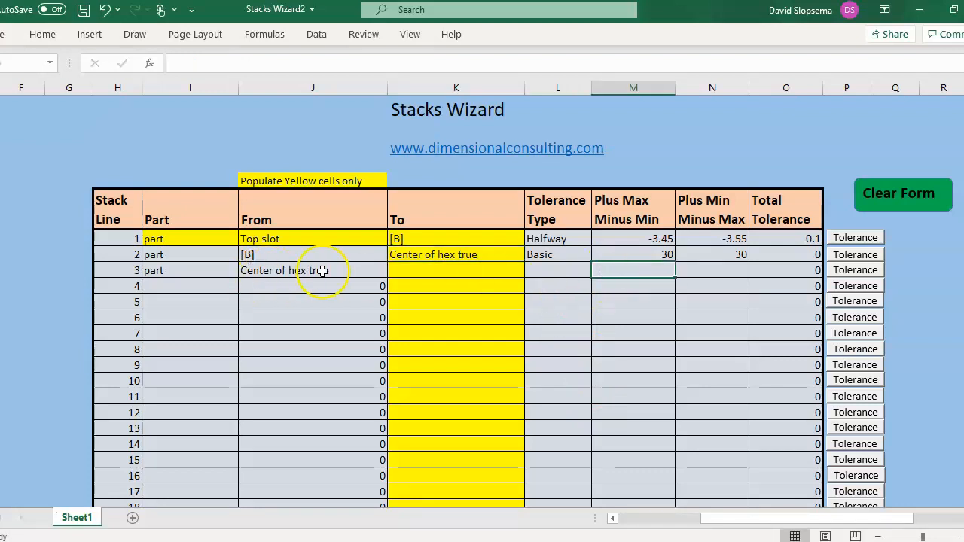
click(459, 269)
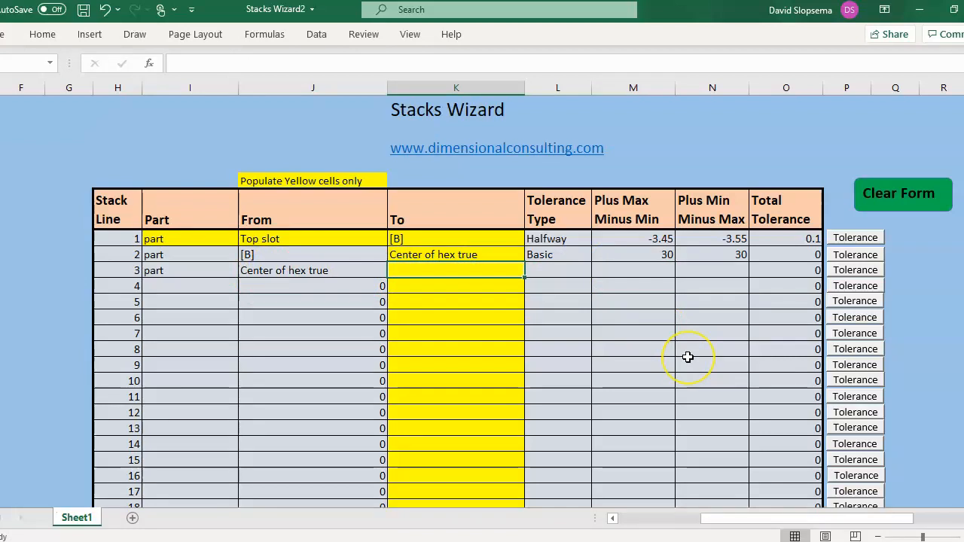
text(Center of hex act)
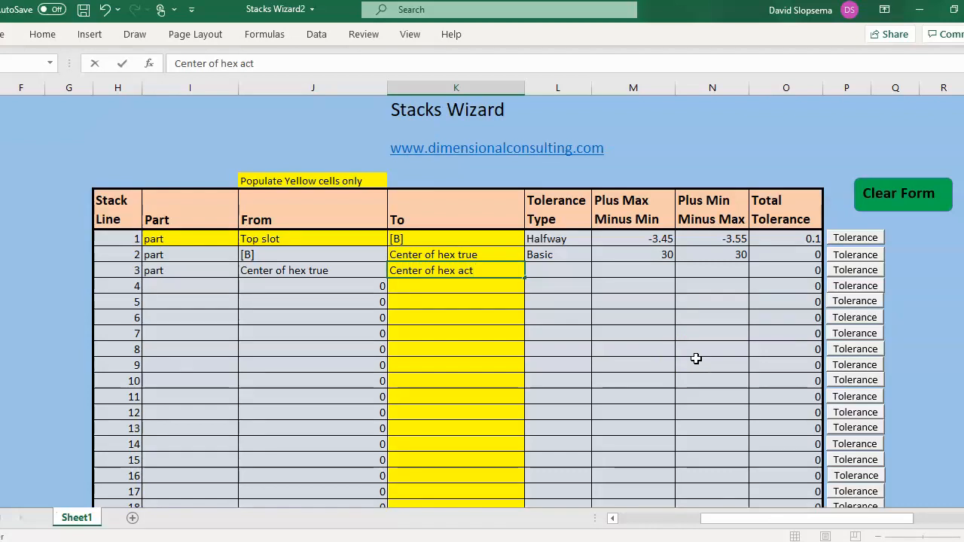
Set line 3's tolerance type to Tolerance of Position, with MMC for the considered feature and MMB for the datum reference.
click(862, 269)
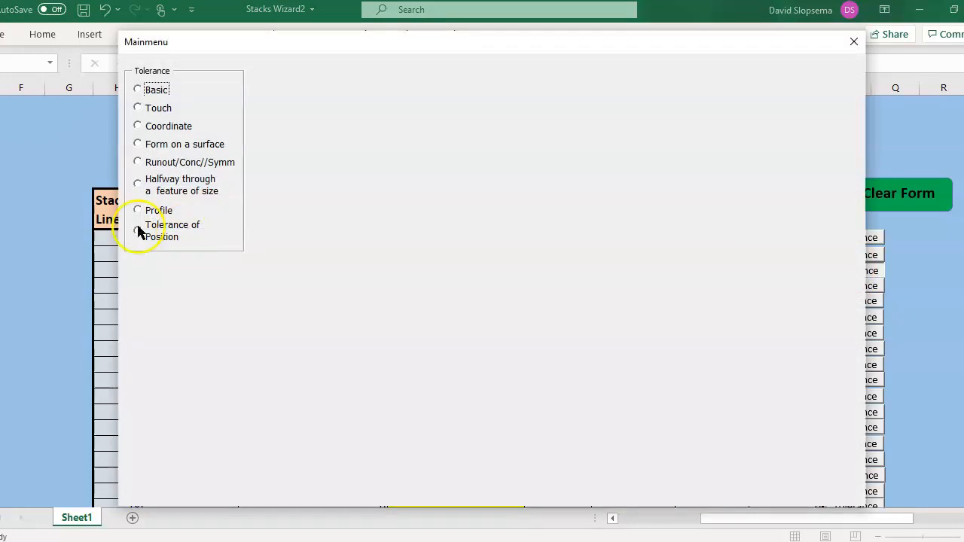
click(138, 230)
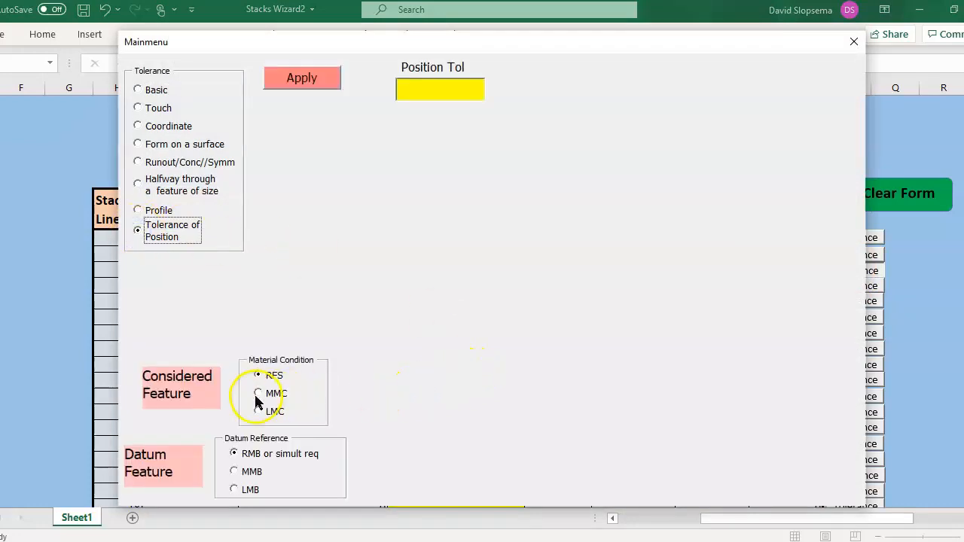
click(258, 395)
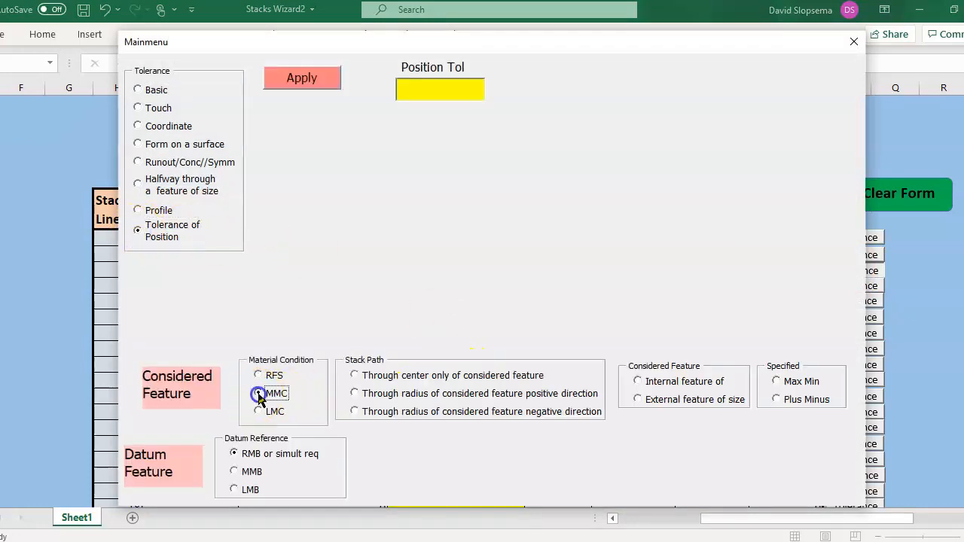
click(234, 472)
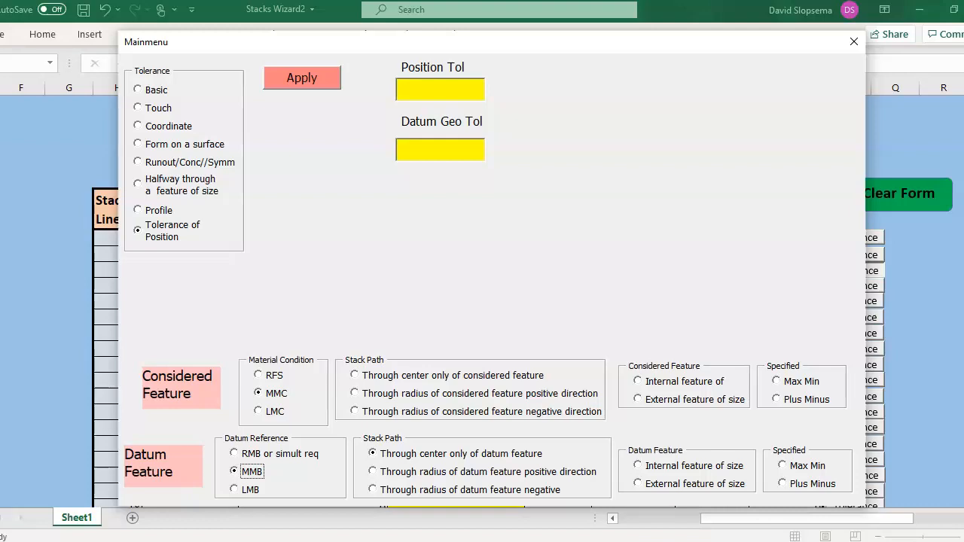
Check the hexagon's stack path in PowerPoint, and set line 3's considered feature in Excel to radius positive direction, Internal and Max Min.
click(659, 494)
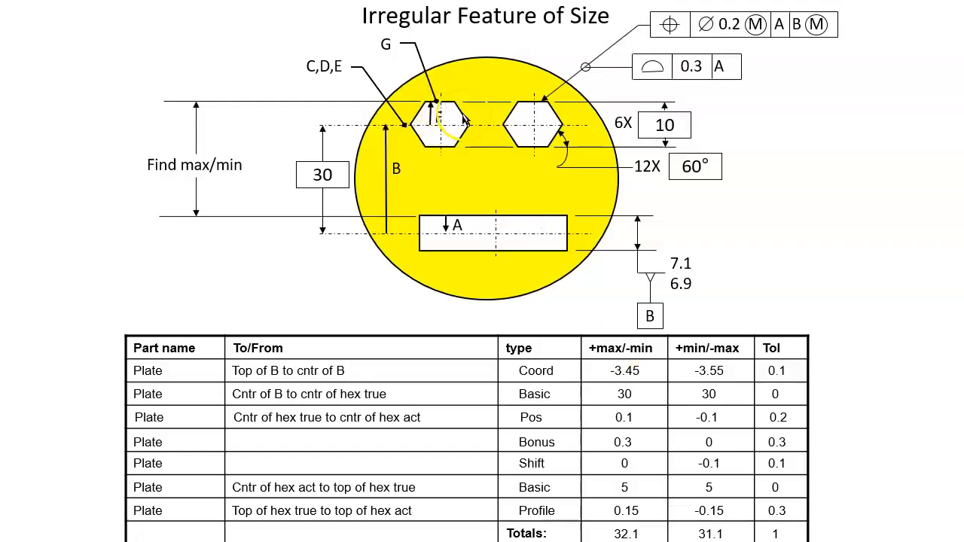
key(super)
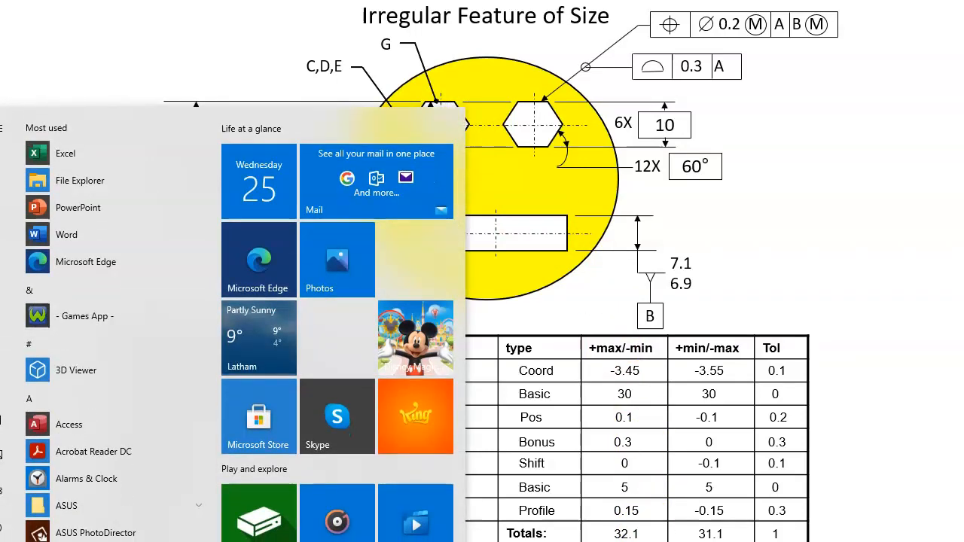
click(645, 541)
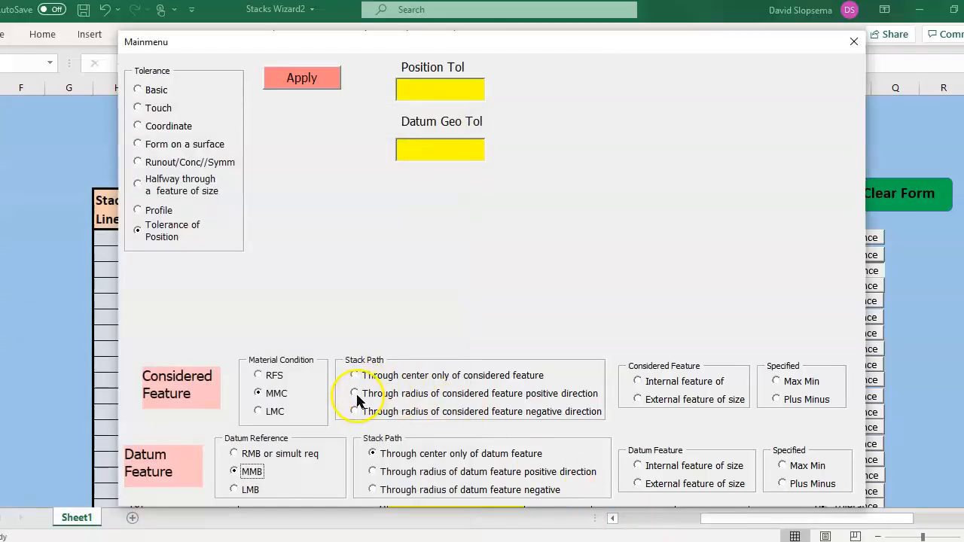
click(355, 394)
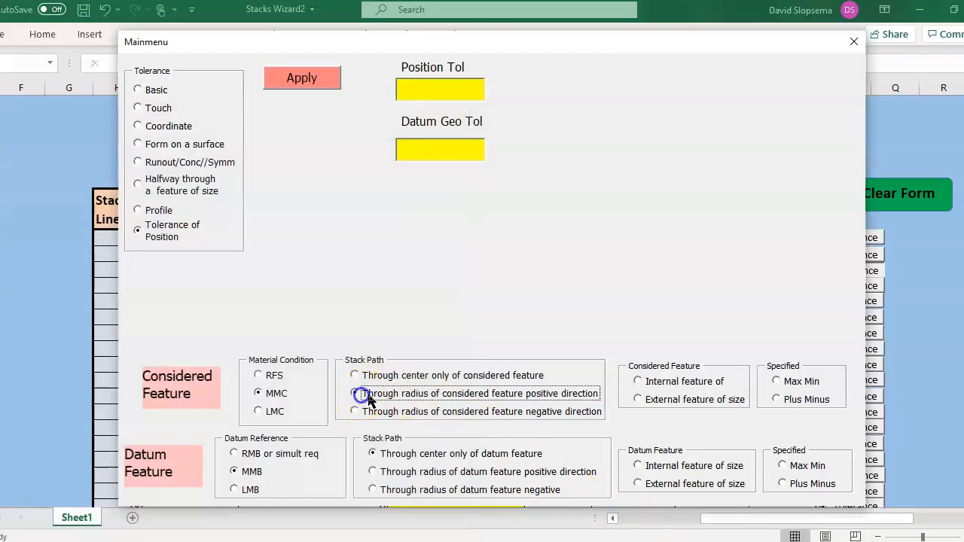
click(636, 382)
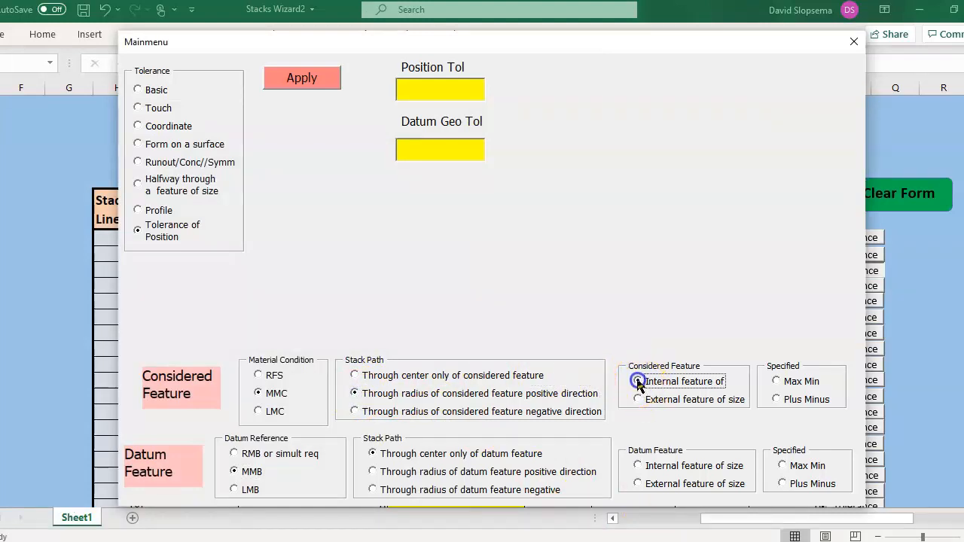
click(777, 381)
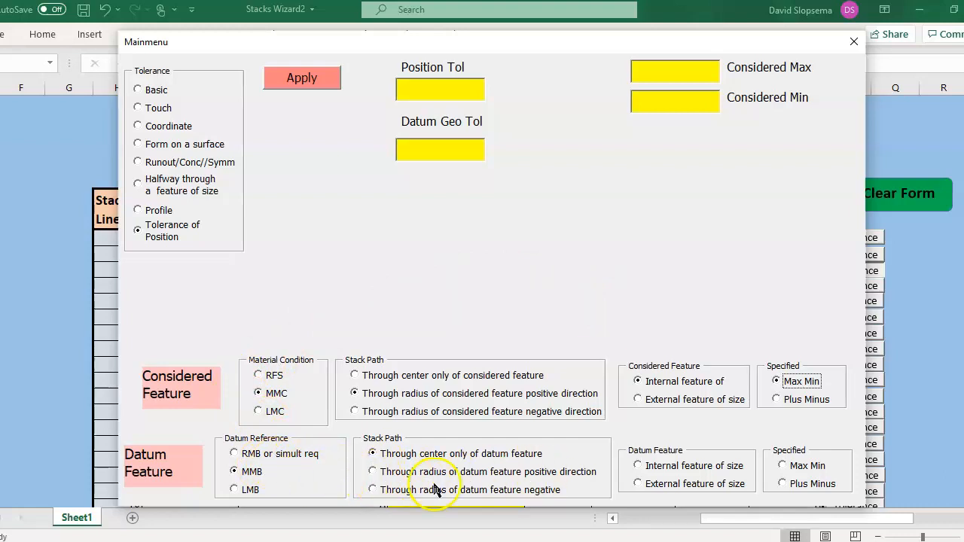
Check the slot's stack path in PowerPoint, and set line 3's datum feature in Excel to radius negative, Internal and Max Min.
click(645, 459)
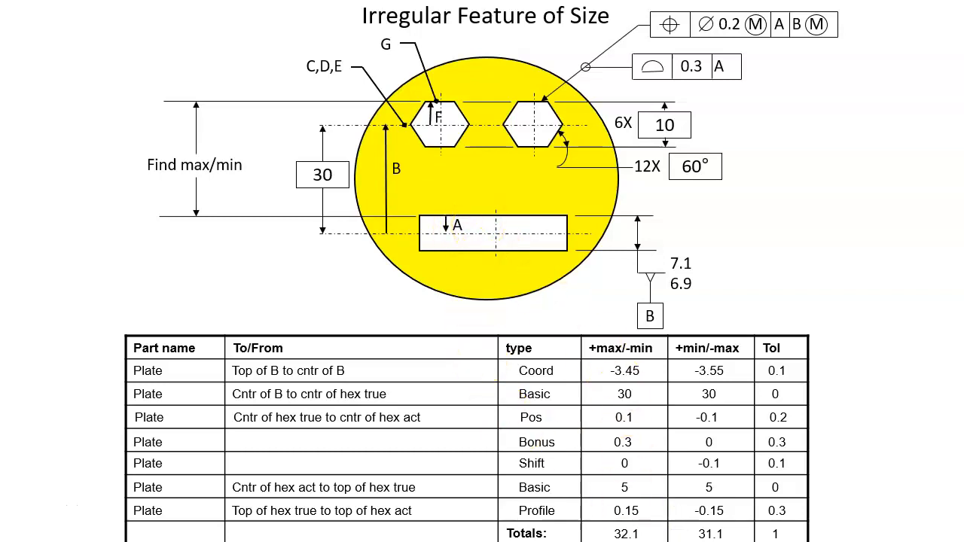
key(super)
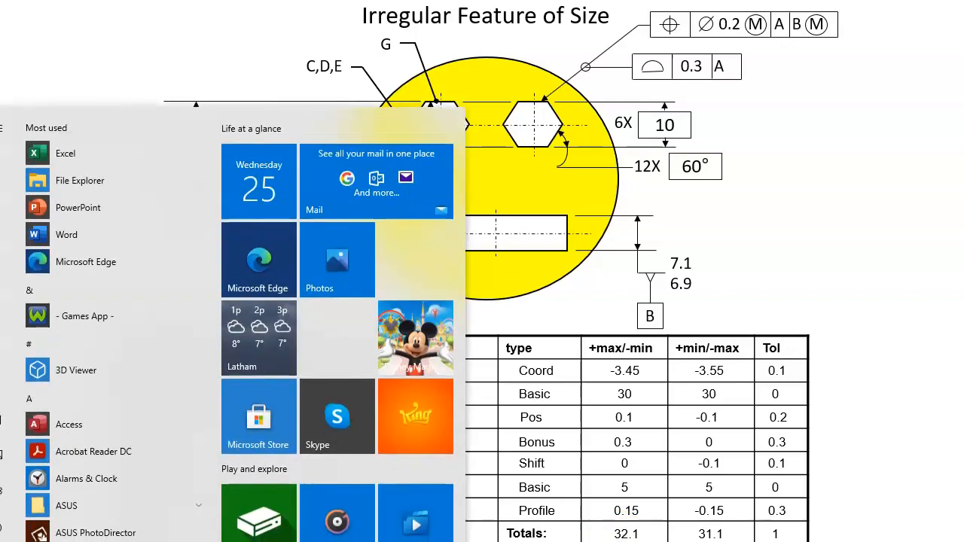
click(497, 541)
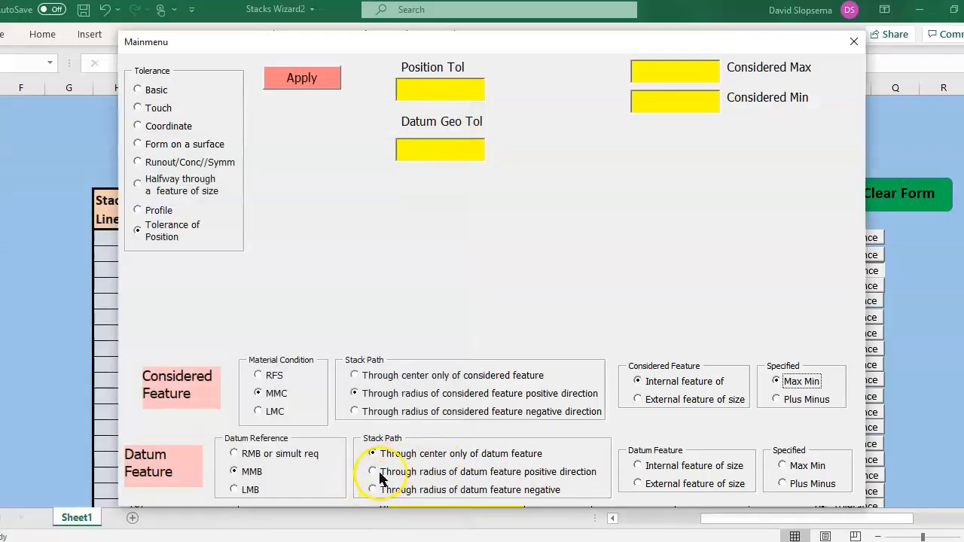
click(372, 488)
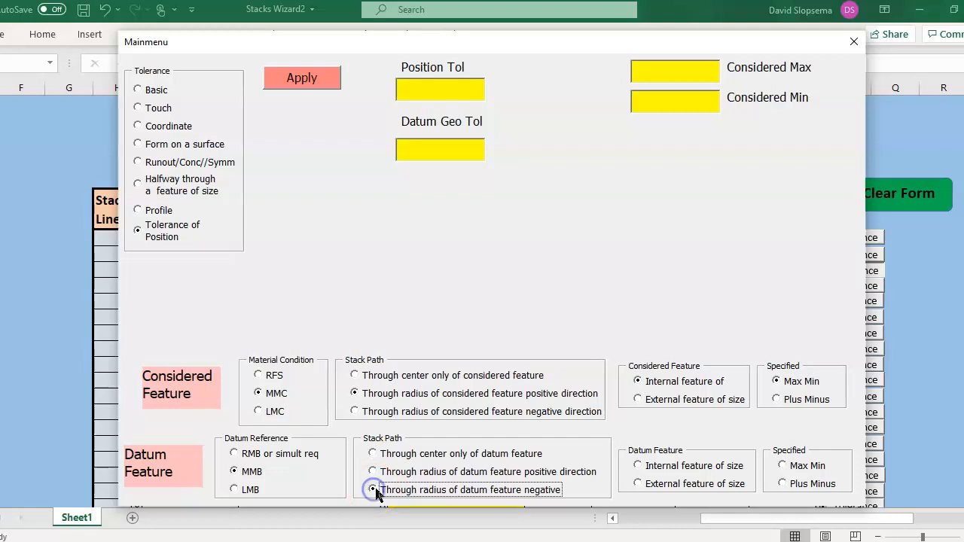
click(638, 465)
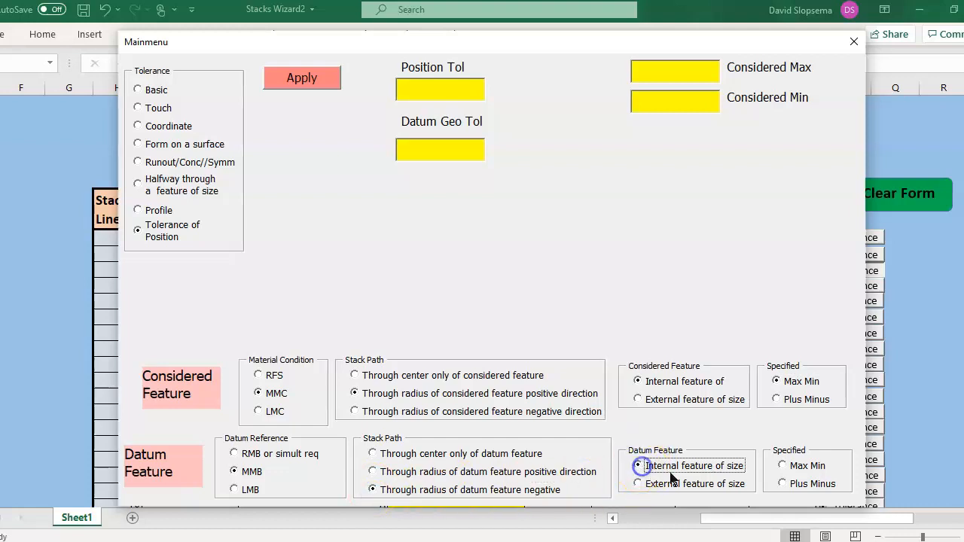
click(783, 465)
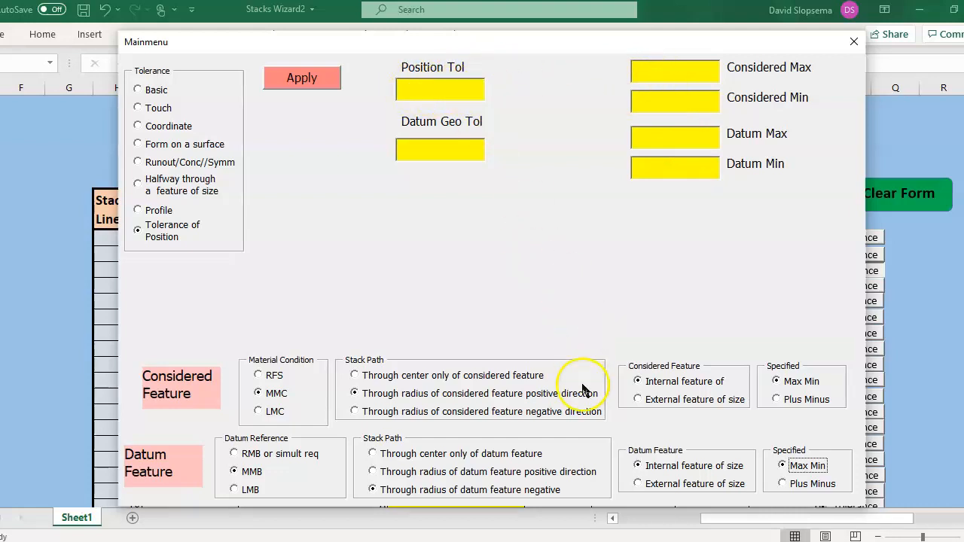
Look up the hexagon's position tolerance on the PowerPoint slide, and enter 0.2 as line 3's Position Tol in Excel.
click(624, 541)
click(726, 486)
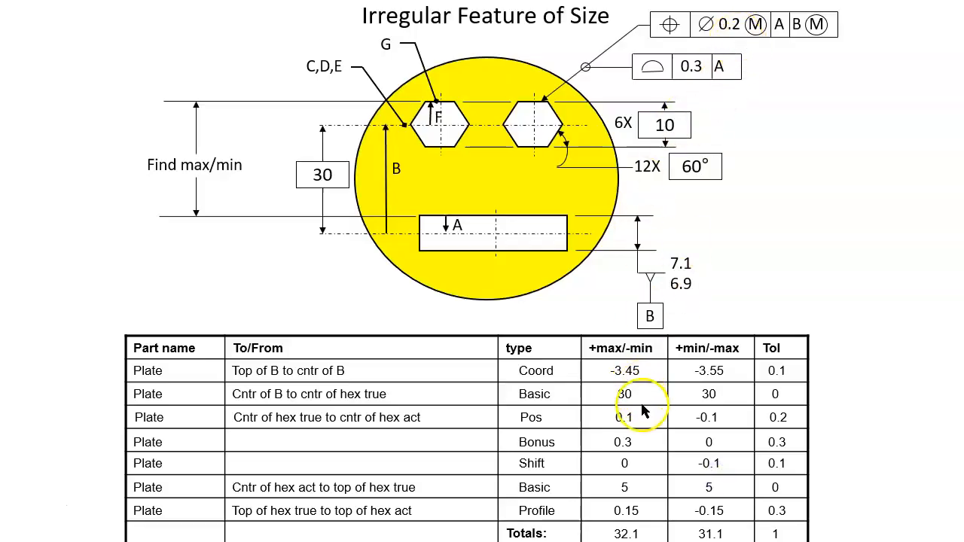
key(super)
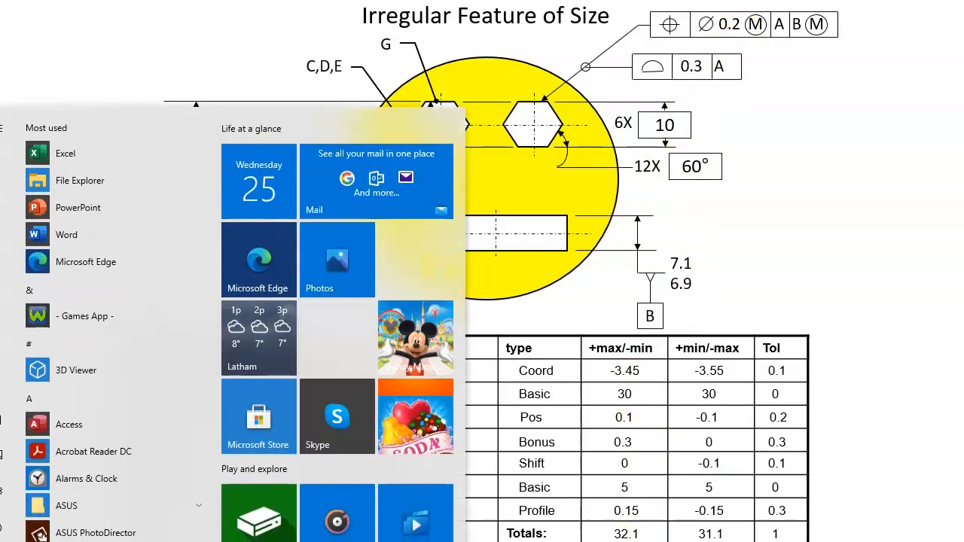
click(651, 516)
click(469, 92)
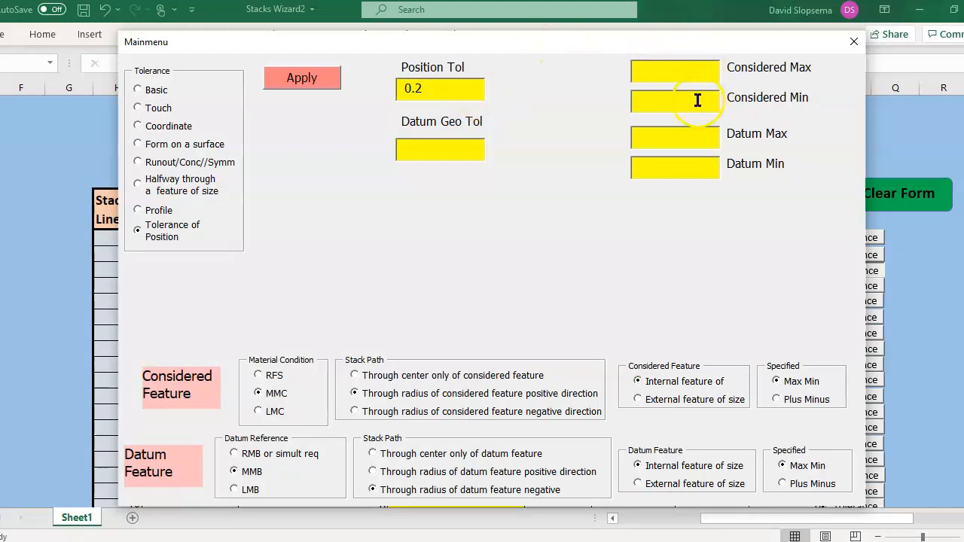
Check the hexagon's basic size and profile tolerance in PowerPoint, and enter Considered Max 10.3 and Considered Min 9.7 in Excel.
mouse_move(655, 539)
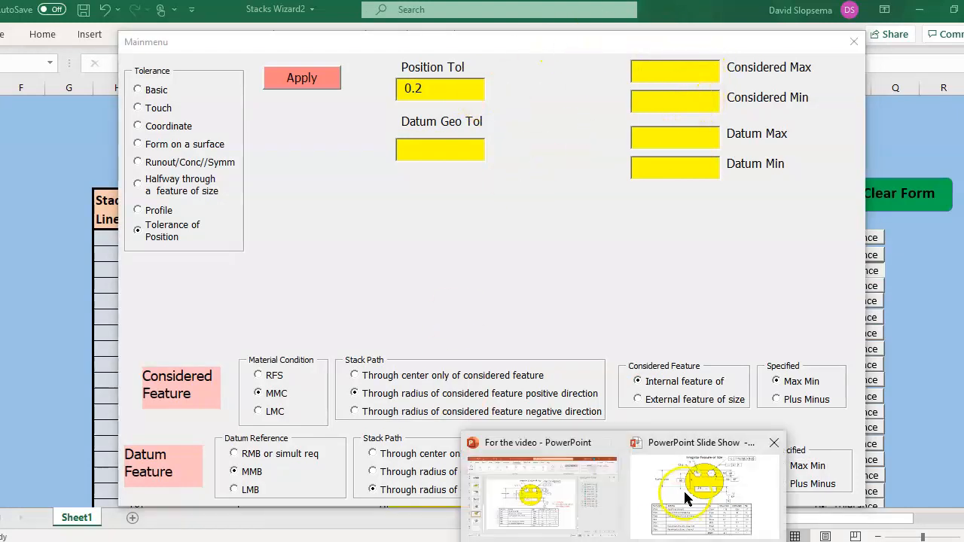
click(683, 489)
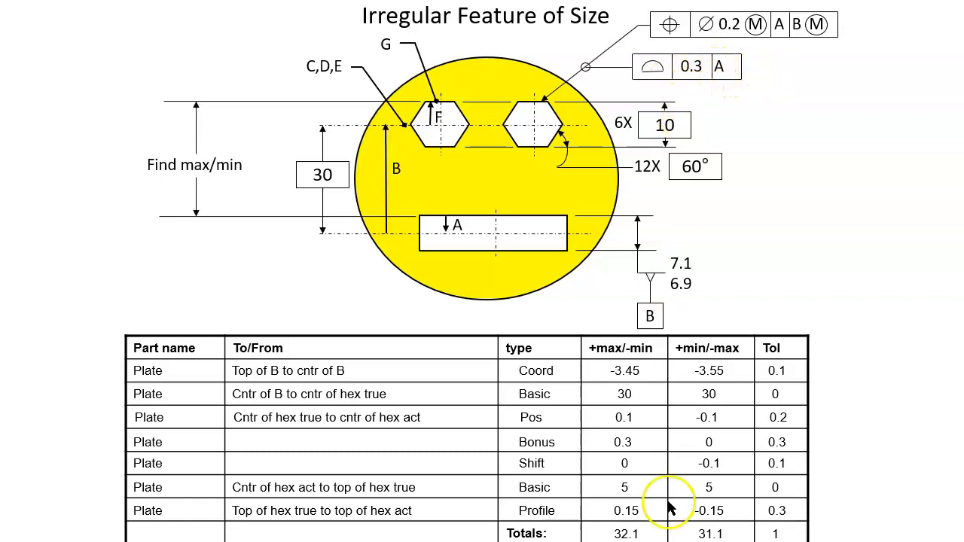
key(super)
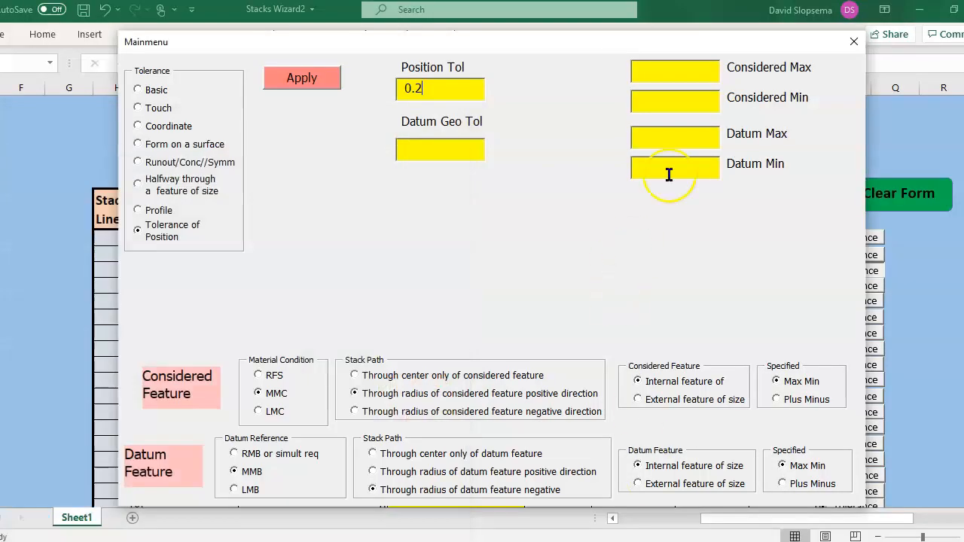
click(688, 72)
text(10.3)
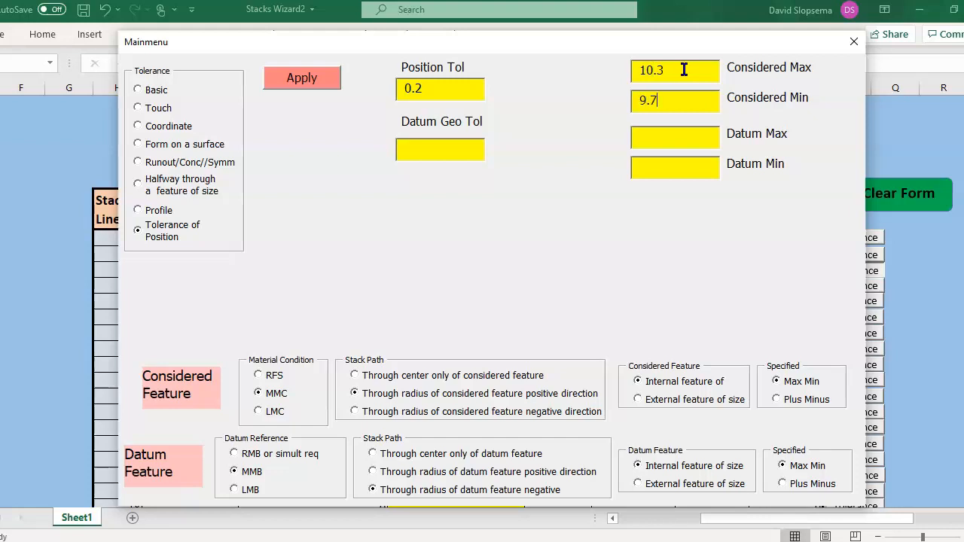
Set line 3's Datum Geo Tol to 0.
click(427, 145)
click(436, 151)
text(0)
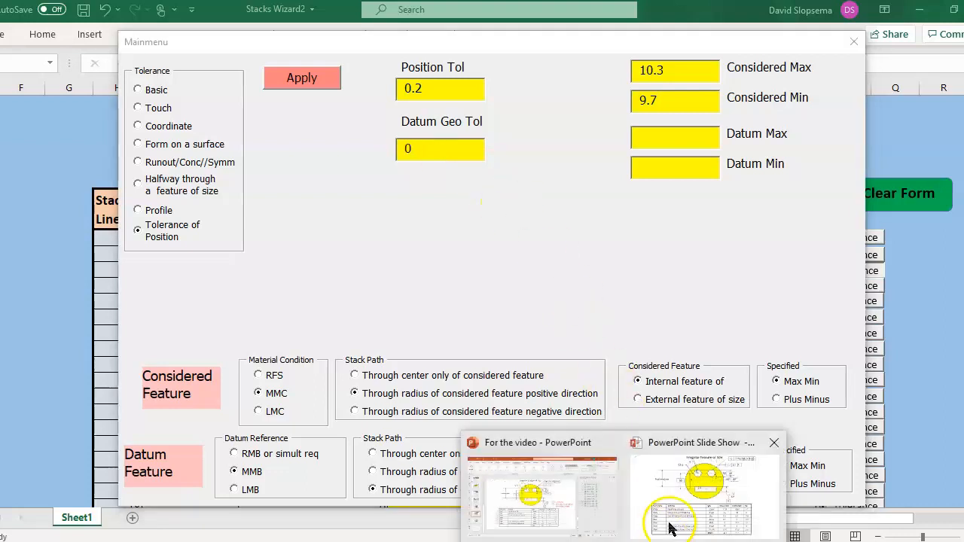
Look up the slot's size limits in PowerPoint, enter Datum Max 7.1 and Datum Min 6.9 in Excel, and apply line 3's position tolerance.
click(694, 493)
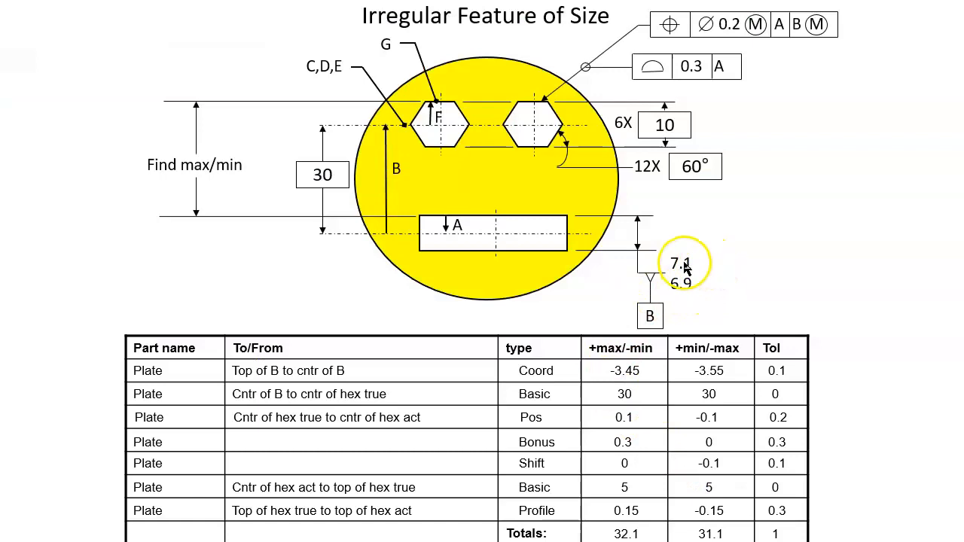
key(super)
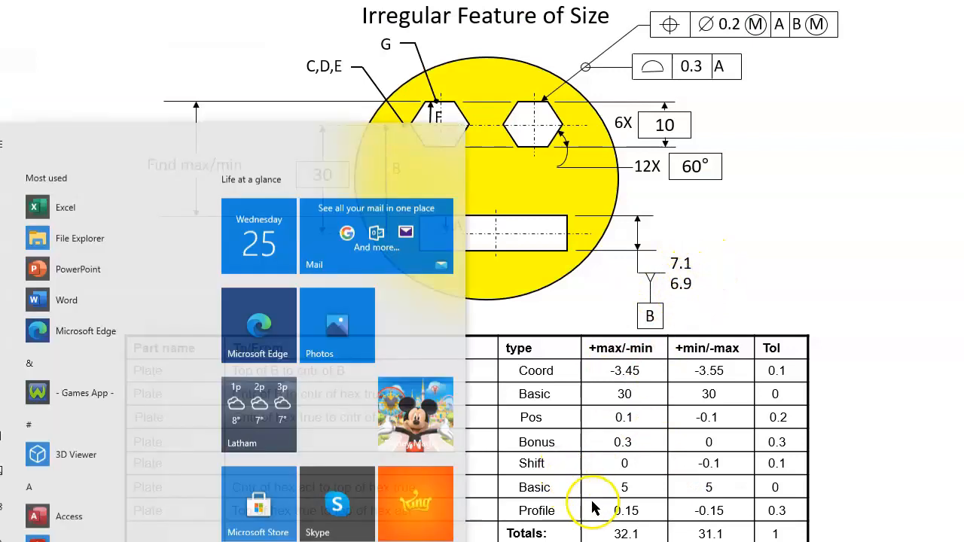
click(631, 541)
click(695, 134)
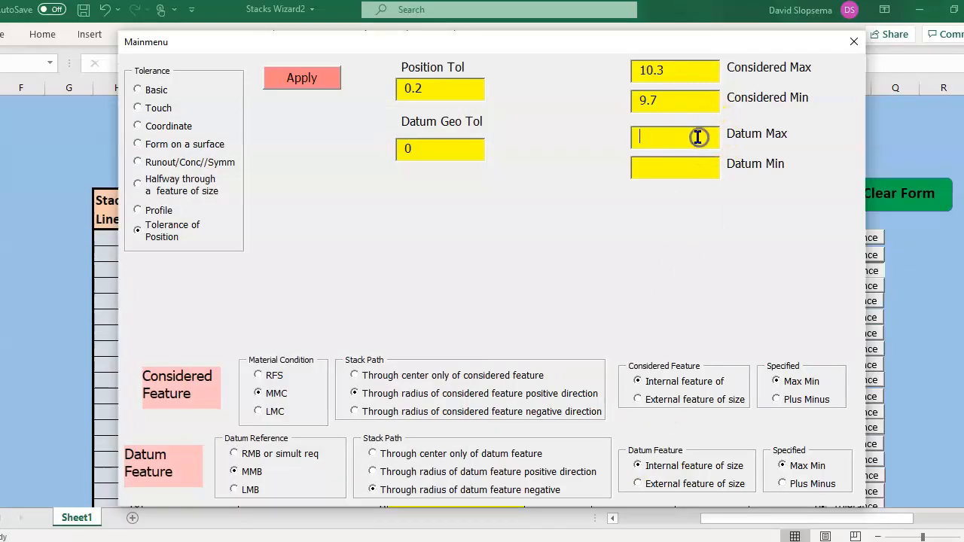
text(7.1)
click(300, 79)
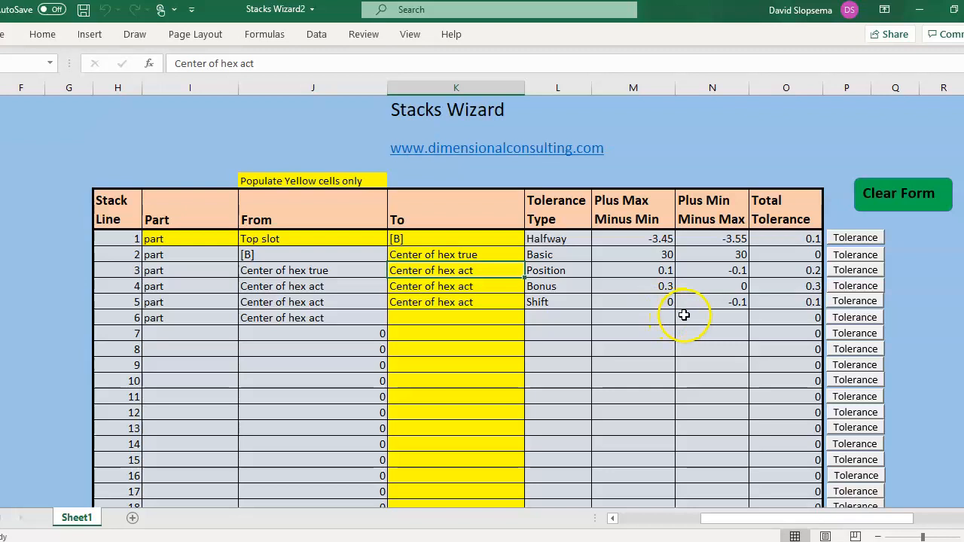
Label line 6's endpoint "Top true profile".
click(469, 317)
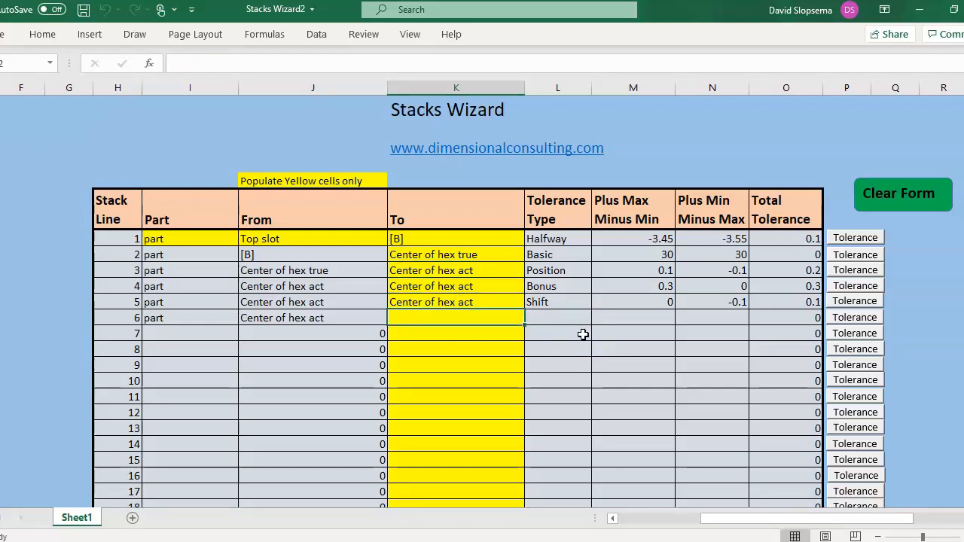
text(Top true)
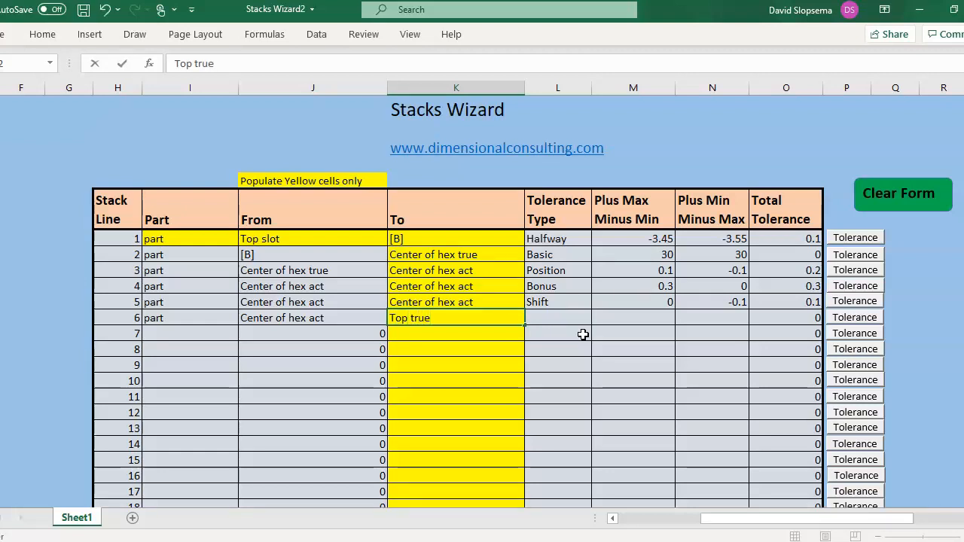
text( profile)
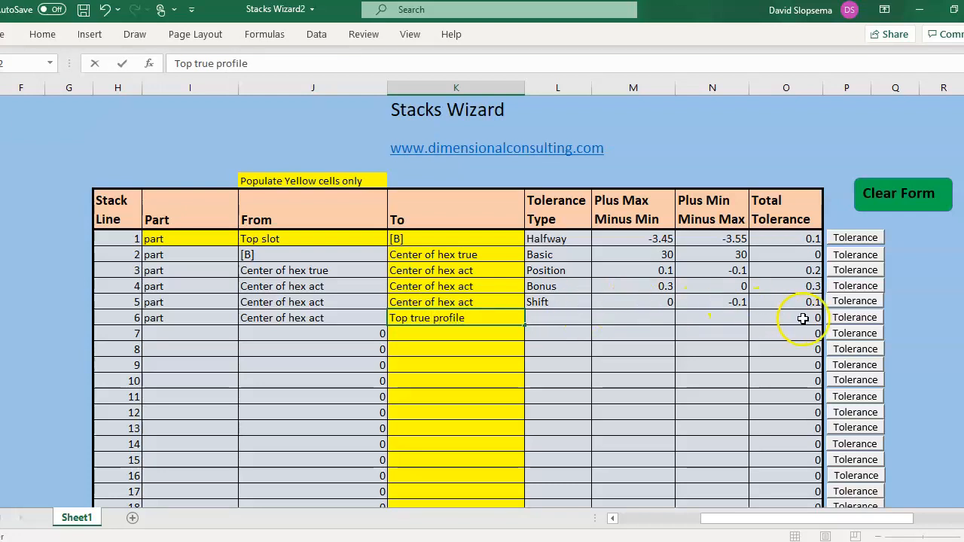
Set line 6's tolerance type to Basic with a positive stack path, and look up the hexagon's basic size in PowerPoint.
click(851, 317)
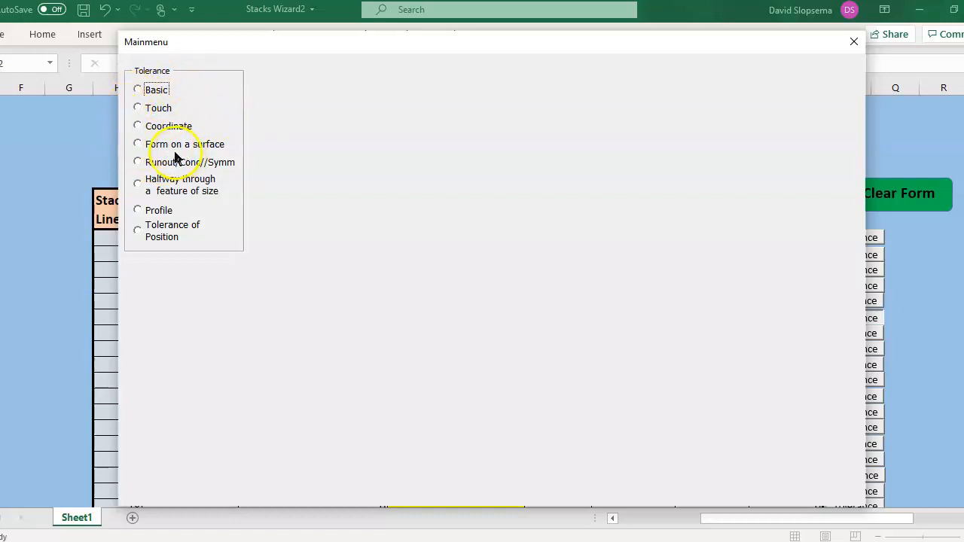
click(139, 91)
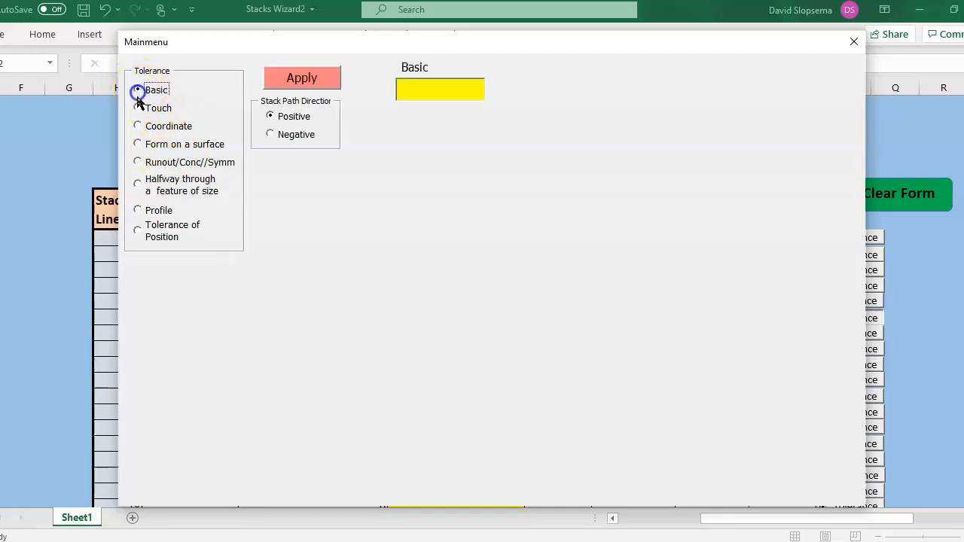
click(624, 541)
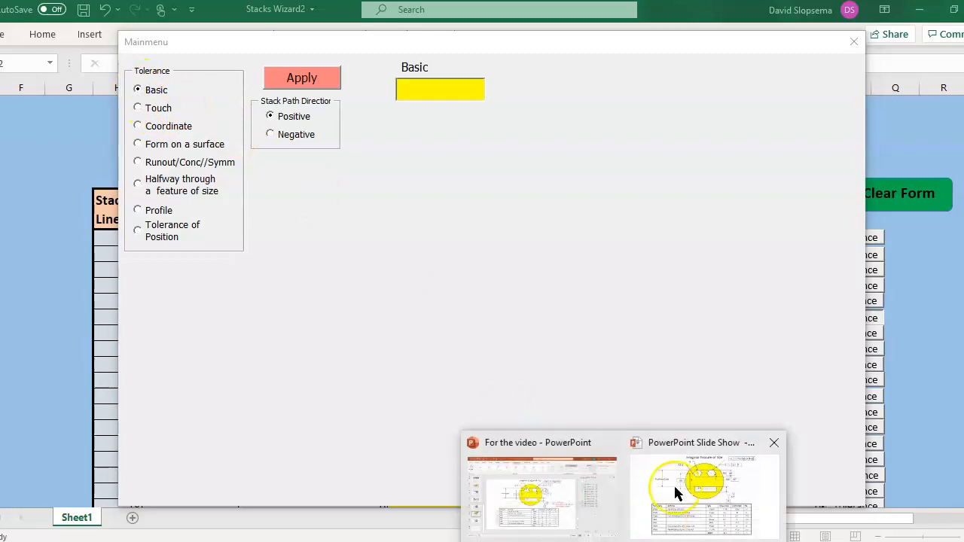
click(729, 473)
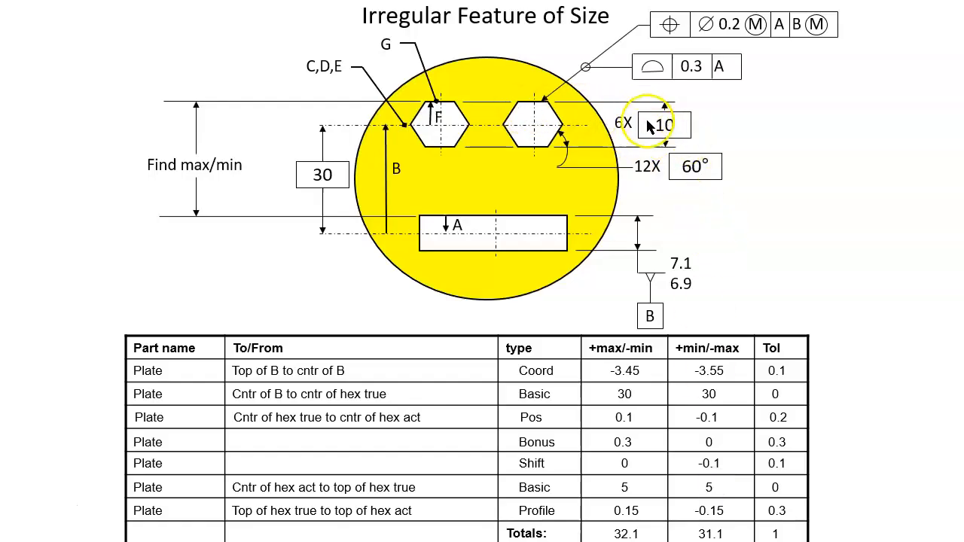